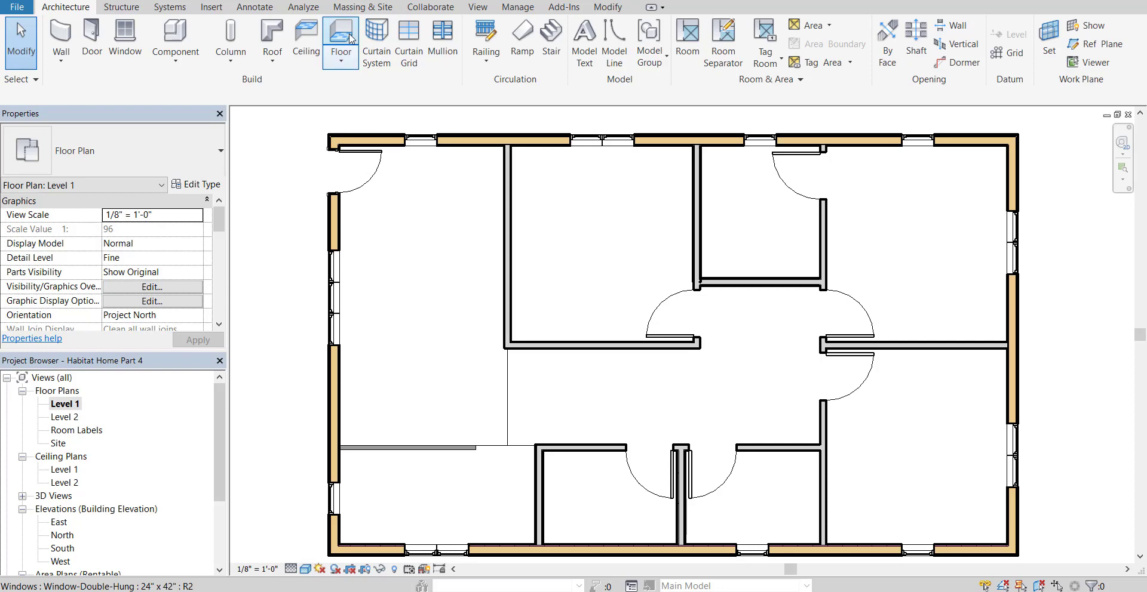
- Start a floor on Level 1 and sketch its rectangular boundary between opposite inside corners of the exterior walls
{"action": "left_click", "coordinate": [341, 39]}
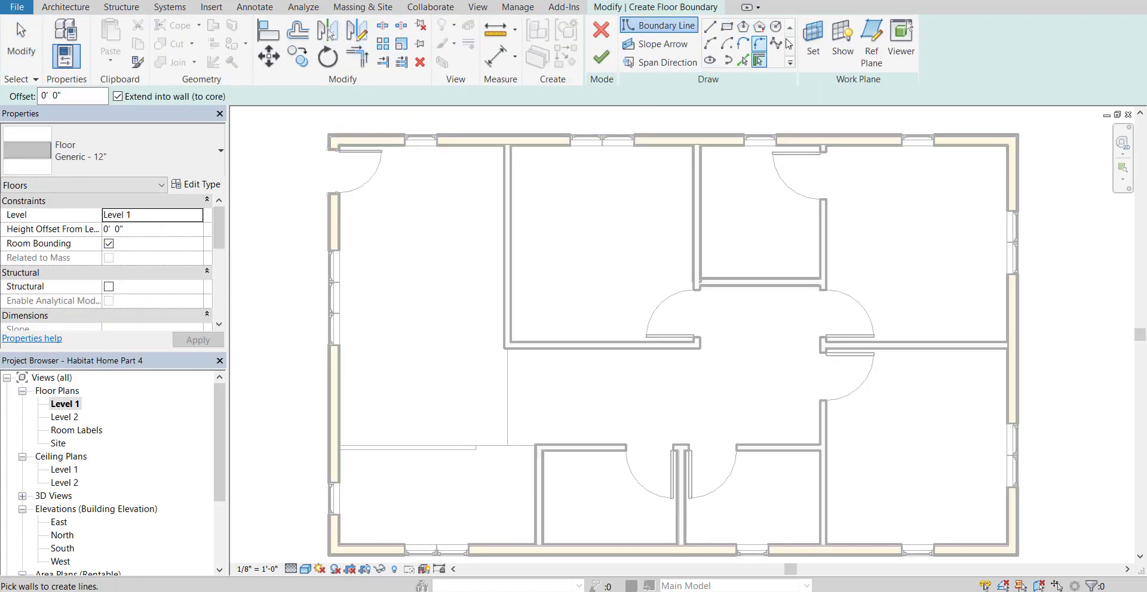
{"action": "left_click", "coordinate": [727, 26]}
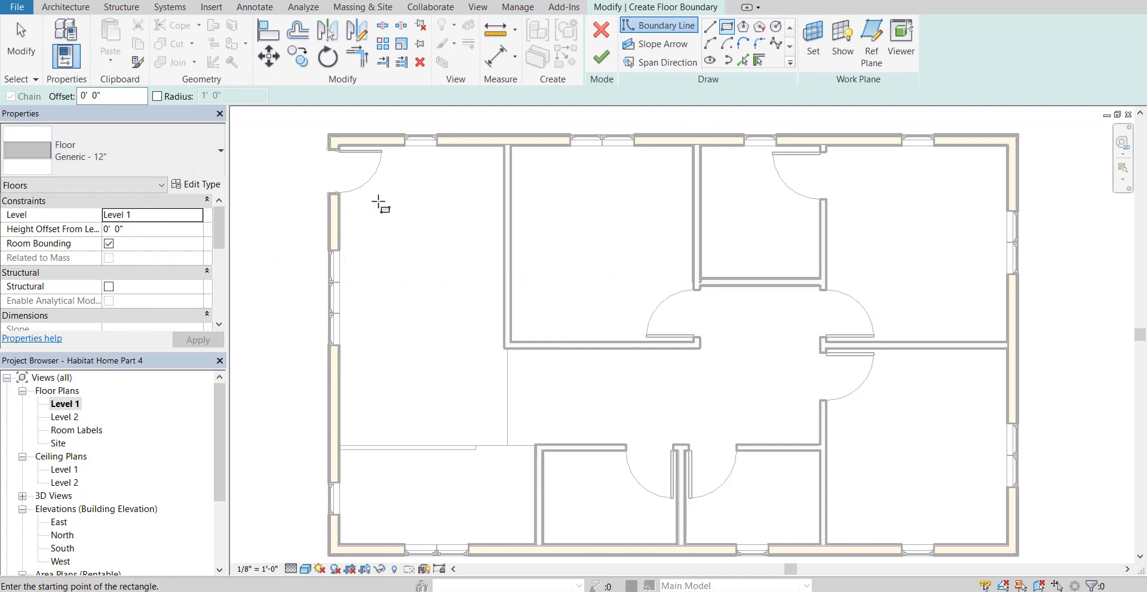
{"action": "left_click", "coordinate": [344, 145]}
{"action": "left_click", "coordinate": [340, 146]}
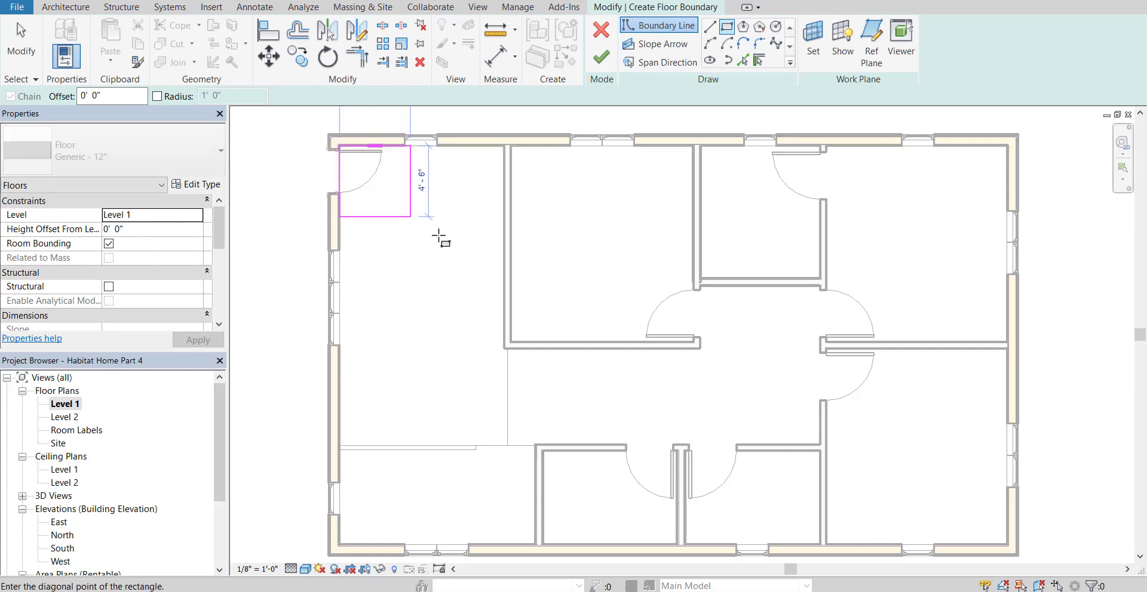
{"action": "left_click", "coordinate": [1006, 545]}
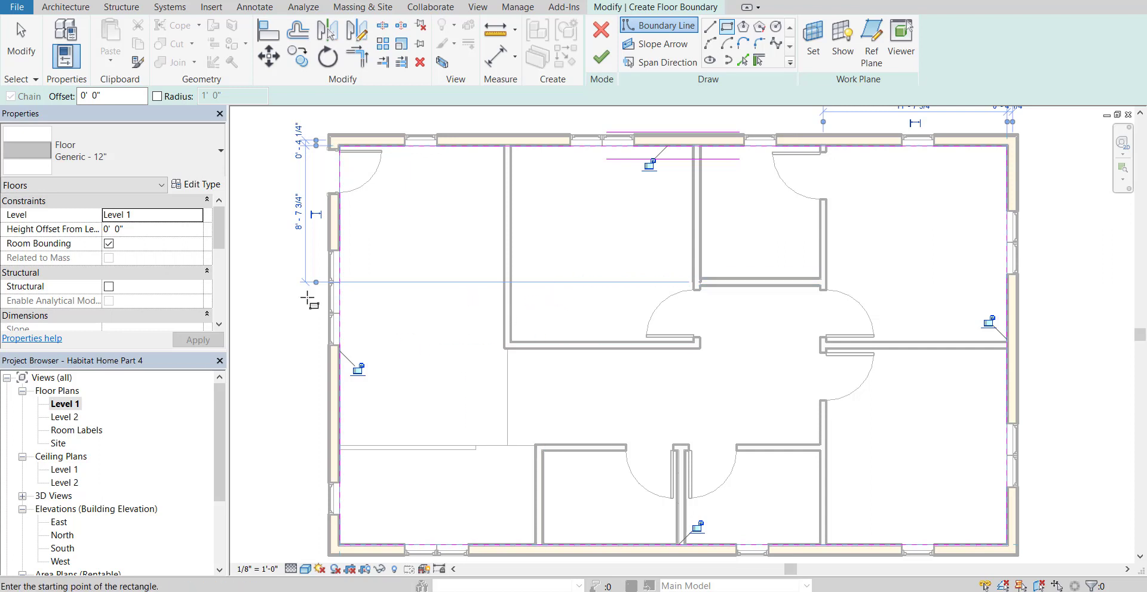
- Duplicate the Generic - 12" floor type and name the copy "Floor Joist System"
{"action": "left_click", "coordinate": [198, 189]}
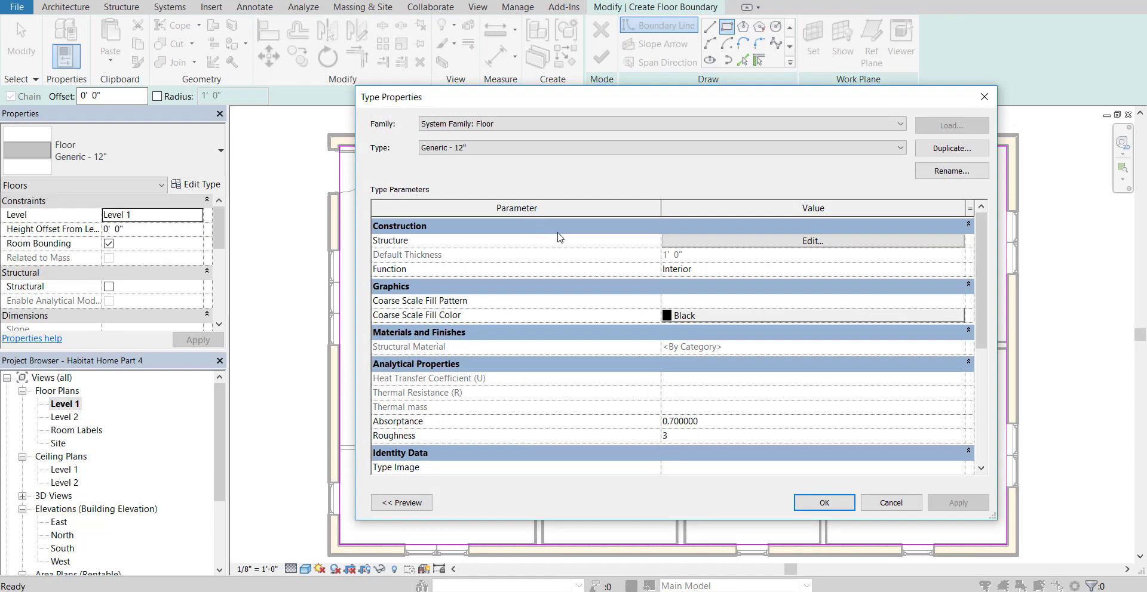
{"action": "left_click", "coordinate": [951, 149]}
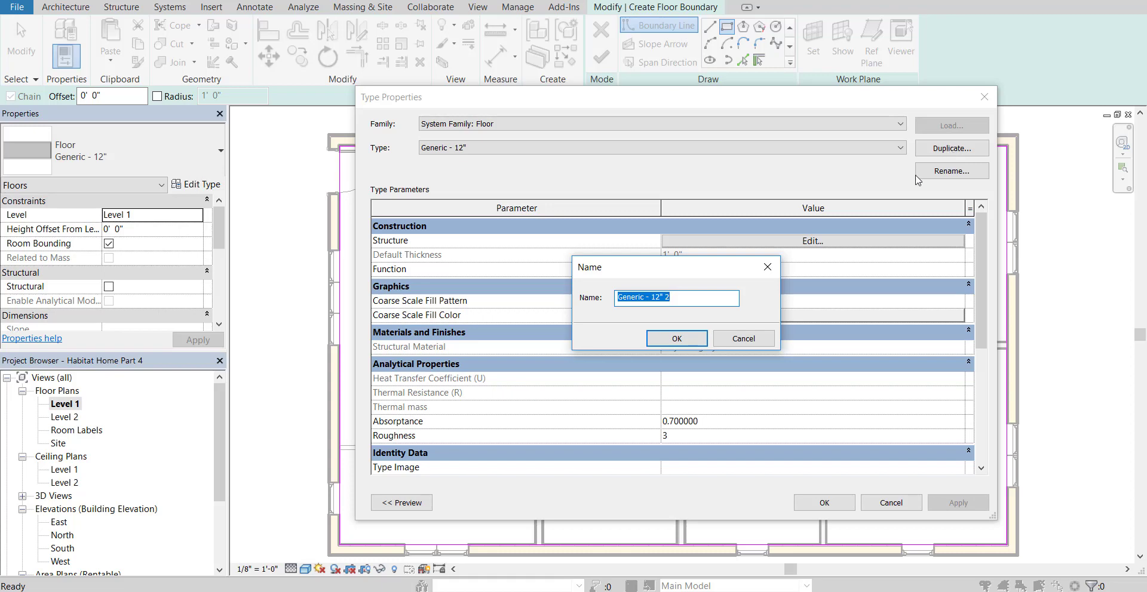
{"action": "type", "text": "Floor Joist System"}
{"action": "left_click", "coordinate": [686, 342]}
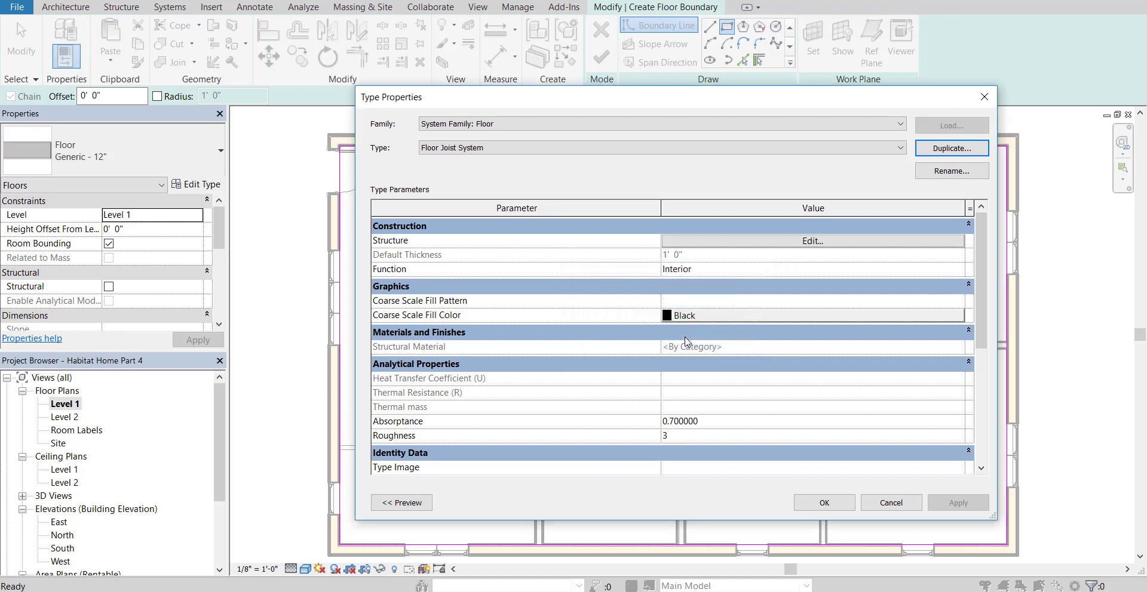
- Edit the floor type's structure and set the Structure [1] layer thickness to 6"
{"action": "left_click", "coordinate": [831, 244]}
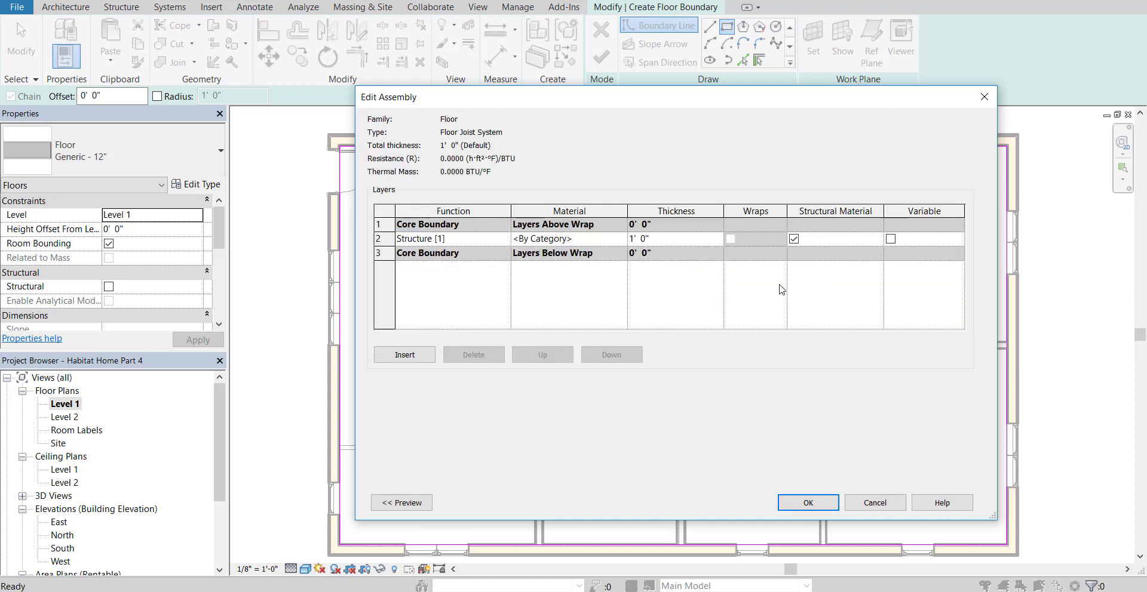
{"action": "double_click", "coordinate": [637, 242]}
{"action": "key", "text": "BackSpace"}
{"action": "left_click", "coordinate": [615, 245]}
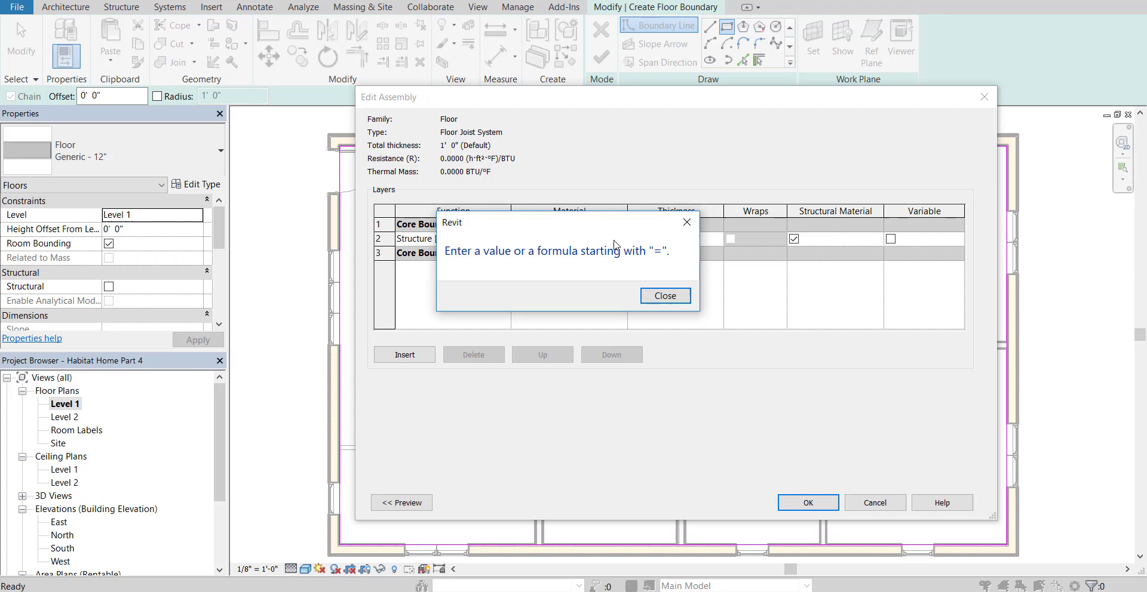
{"action": "left_click", "coordinate": [687, 222]}
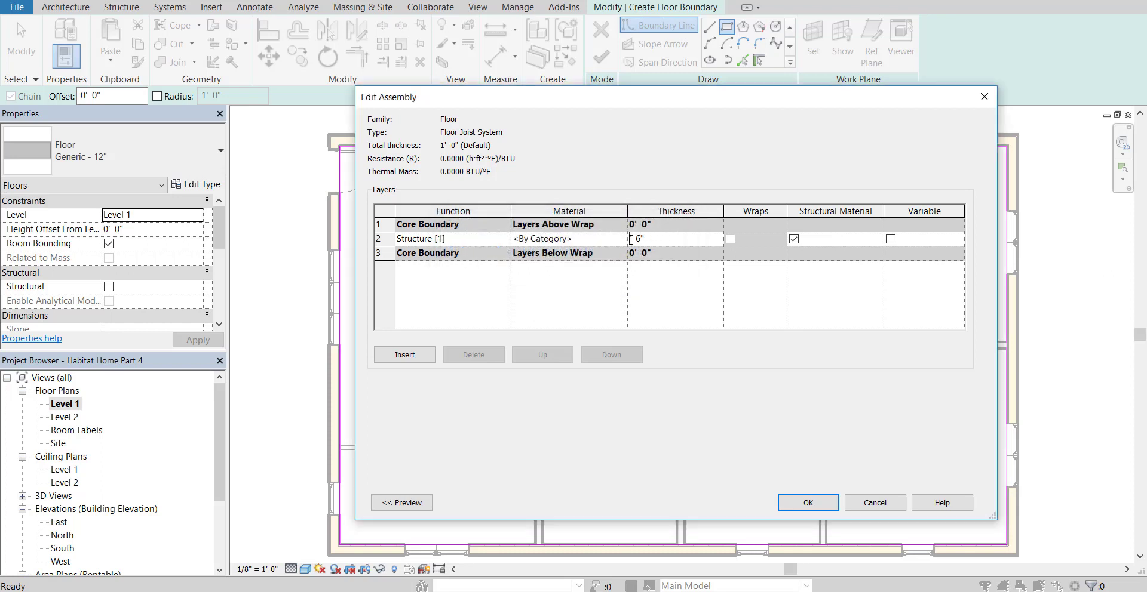
- Search the materials for "joist" and choose Structure, Wood Joist/Rafter Layer, Batt Insulation for the structure layer
{"action": "left_click", "coordinate": [612, 242]}
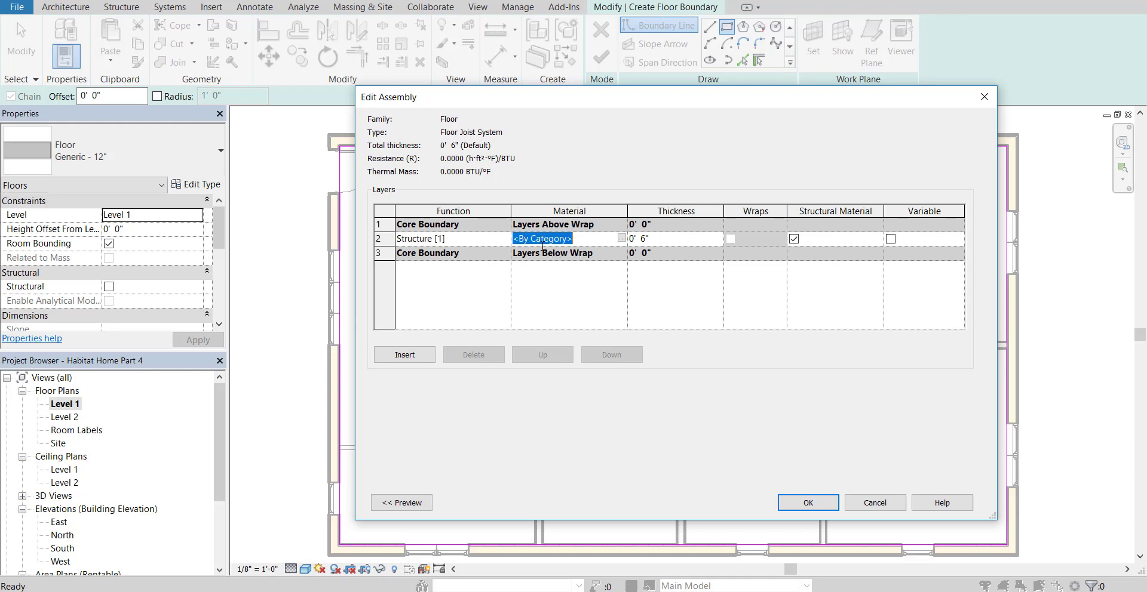
{"action": "left_click", "coordinate": [621, 238]}
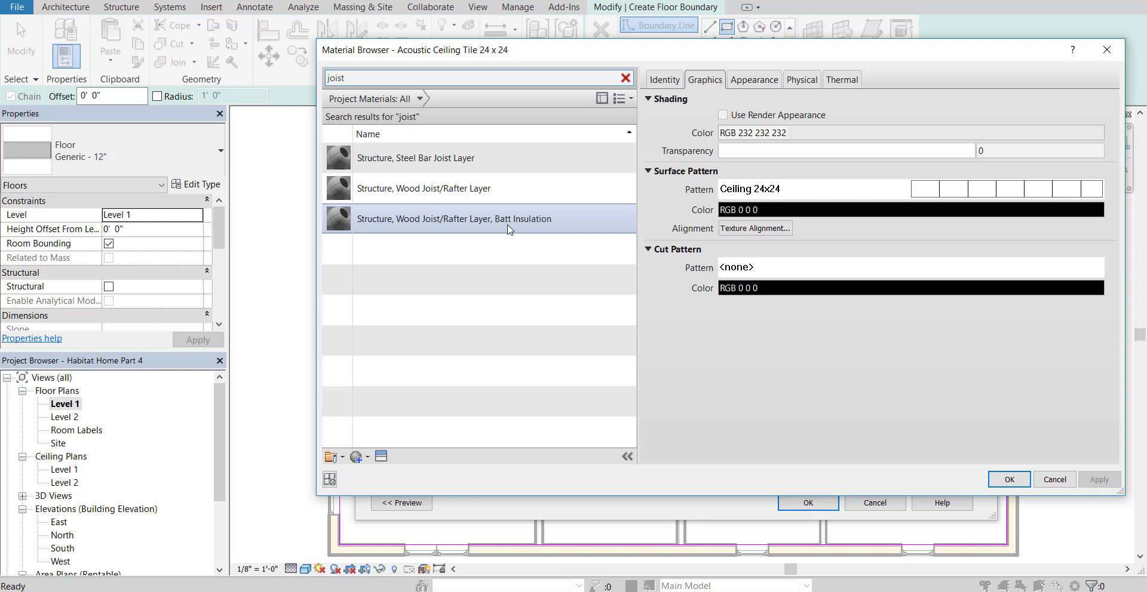
{"action": "left_click", "coordinate": [509, 229]}
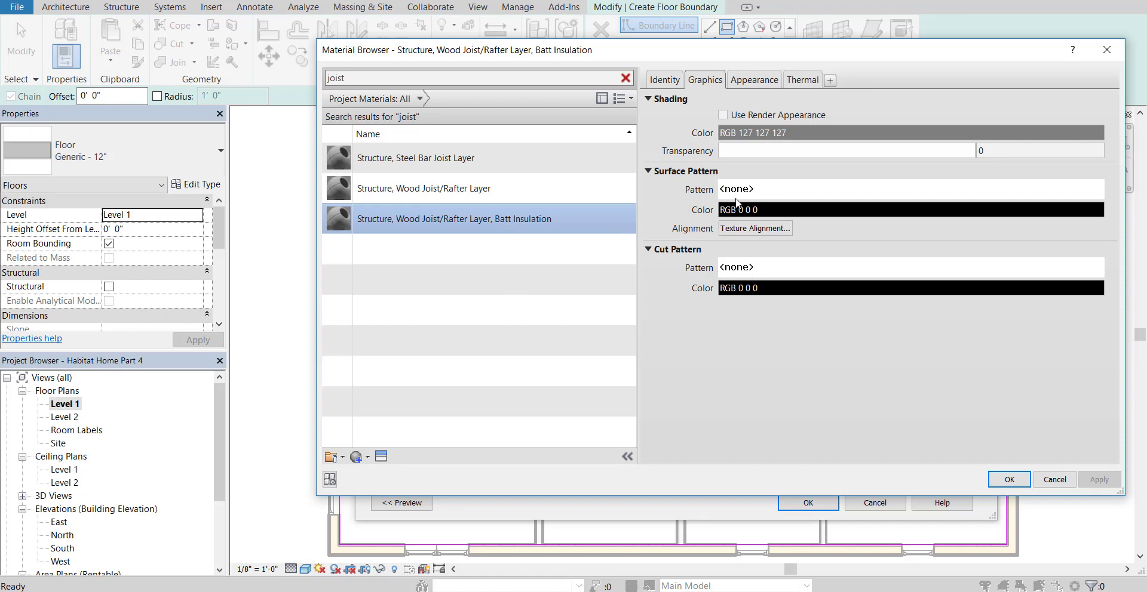
- Set the joist material's graphics shading color to a light olive tan, RGB 204 204 153
{"action": "left_click", "coordinate": [775, 134]}
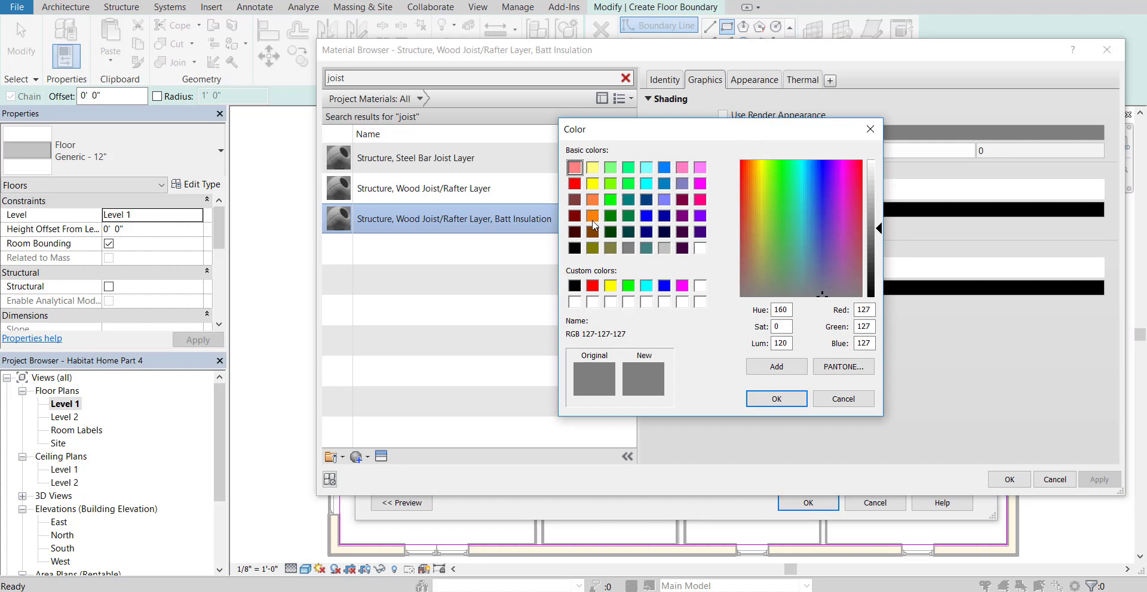
{"action": "left_click", "coordinate": [610, 248]}
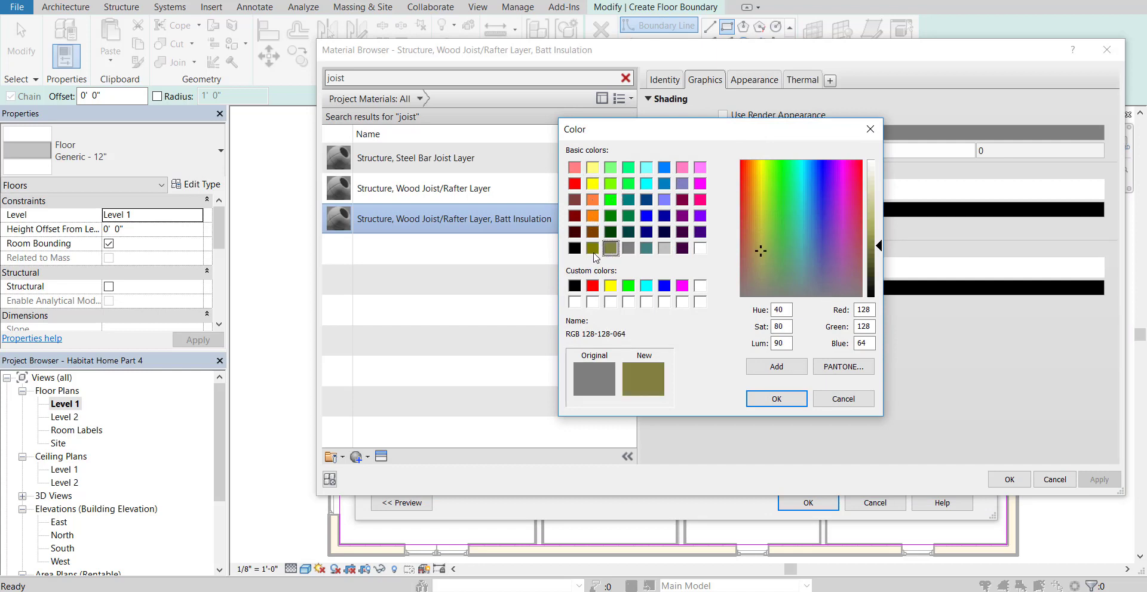
{"action": "left_click", "coordinate": [592, 248]}
{"action": "left_click", "coordinate": [610, 250]}
{"action": "left_click_drag", "start_coordinate": [872, 213], "coordinate": [872, 202]}
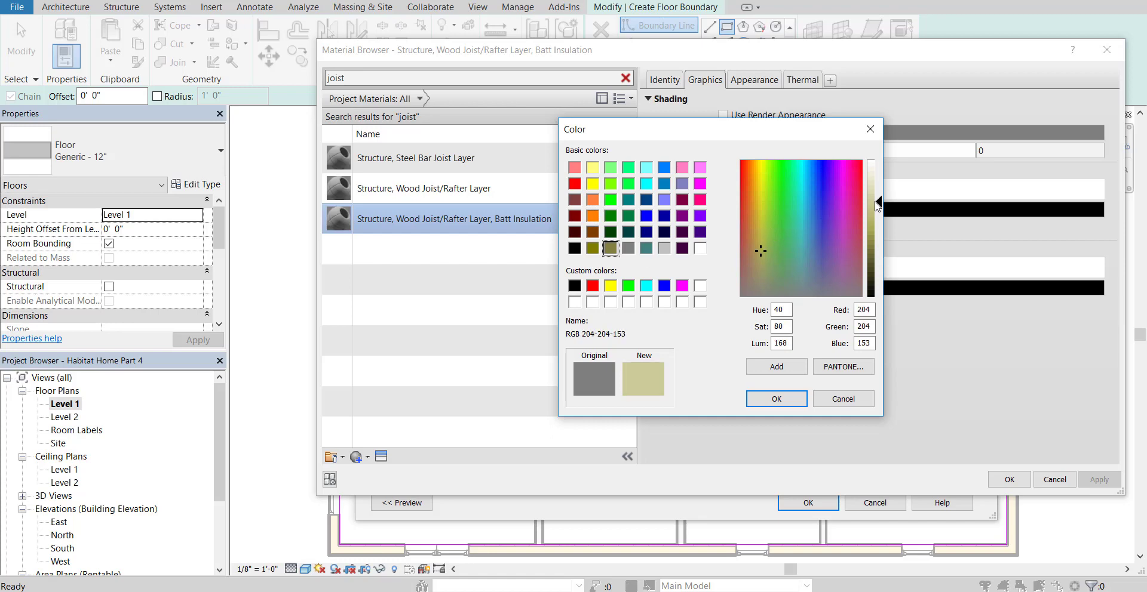
{"action": "left_click", "coordinate": [781, 399]}
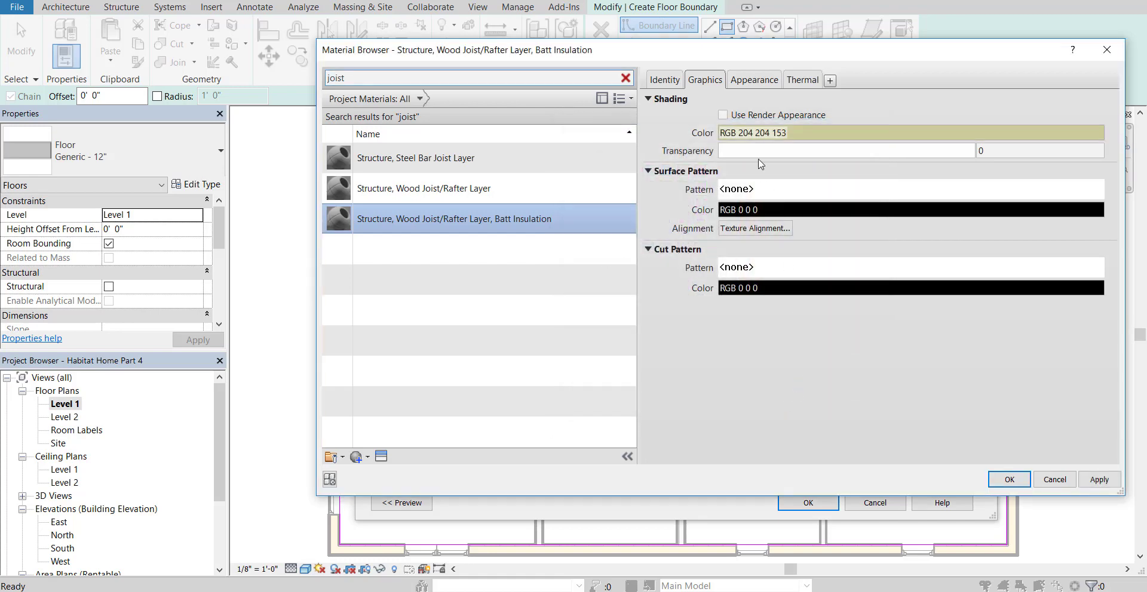
- Set the joist material's appearance color to RGB 207 207 158 and apply the material to the structure layer
{"action": "left_click", "coordinate": [753, 82]}
{"action": "left_click", "coordinate": [749, 224]}
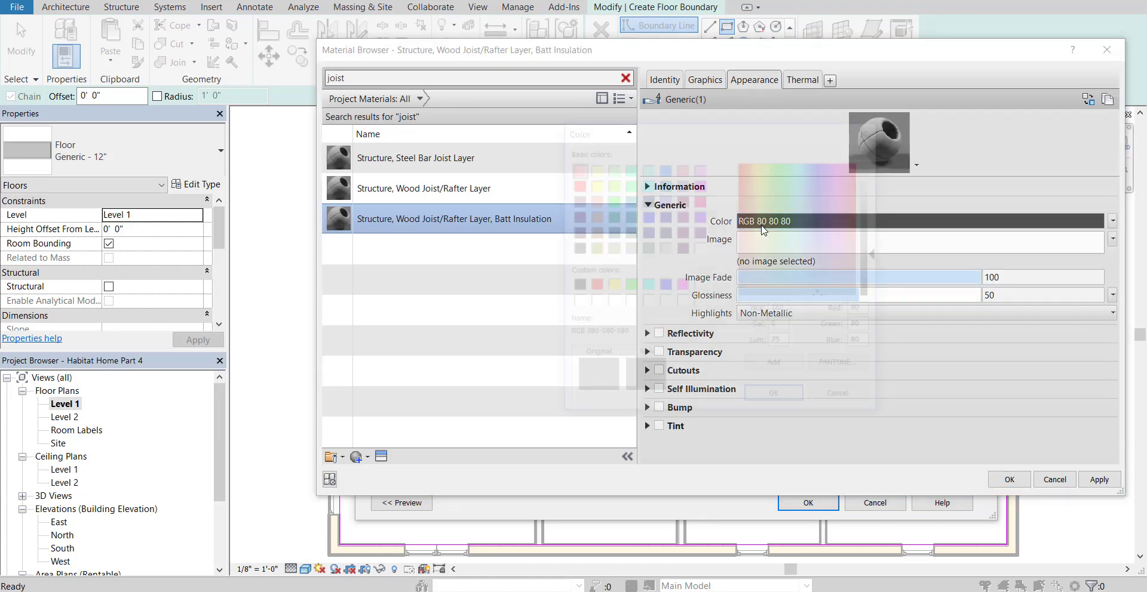
{"action": "left_click", "coordinate": [592, 248]}
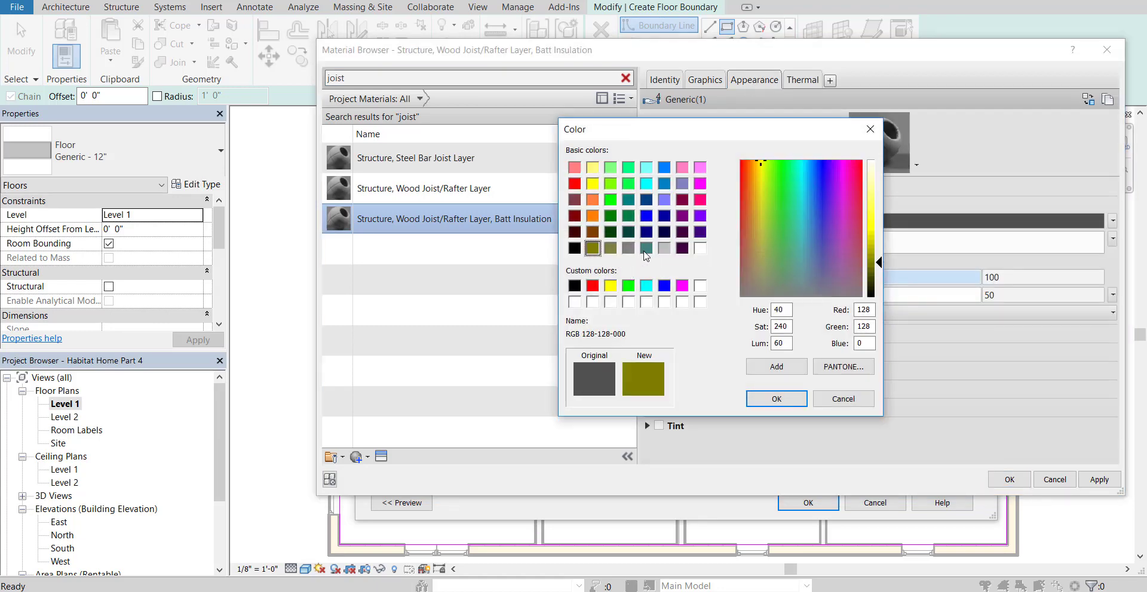
{"action": "left_click_drag", "start_coordinate": [869, 265], "coordinate": [875, 200]}
{"action": "left_click", "coordinate": [610, 248]}
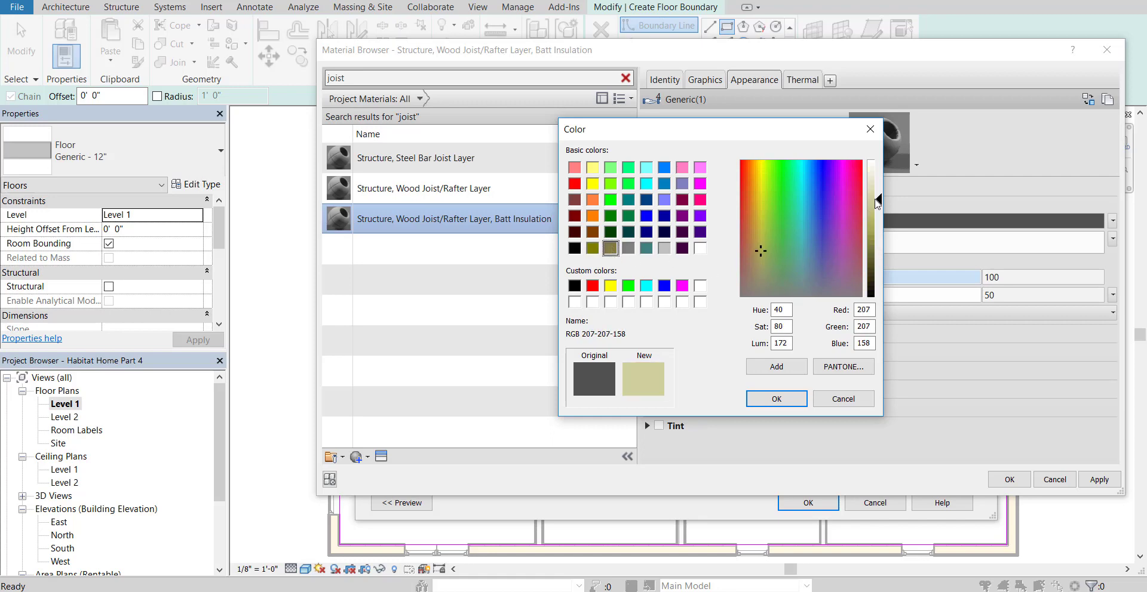
{"action": "left_click", "coordinate": [777, 399]}
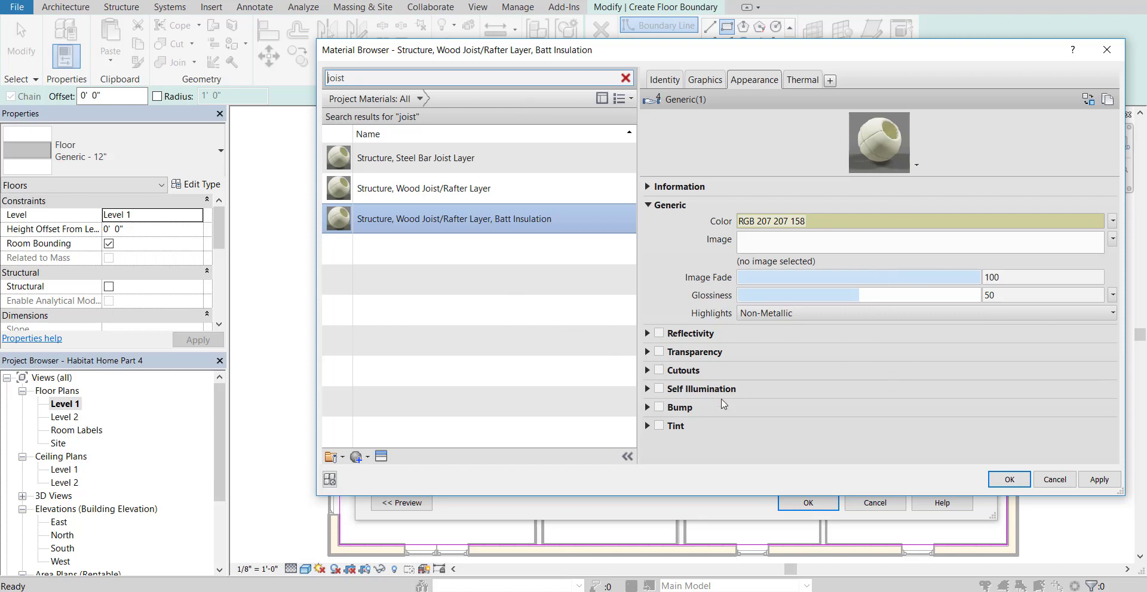
{"action": "left_click", "coordinate": [1092, 481]}
{"action": "left_click", "coordinate": [1009, 480]}
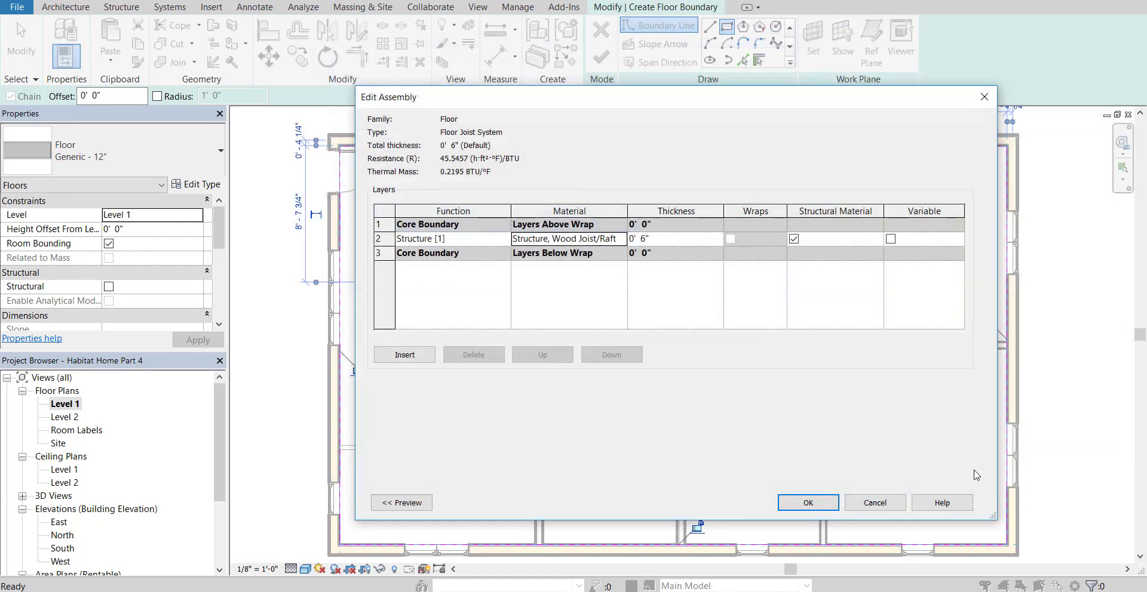
- Insert a new layer above the wood joist layer and assign it the Plywood, Sheathing material
{"action": "left_click_drag", "start_coordinate": [601, 106], "coordinate": [546, 145]}
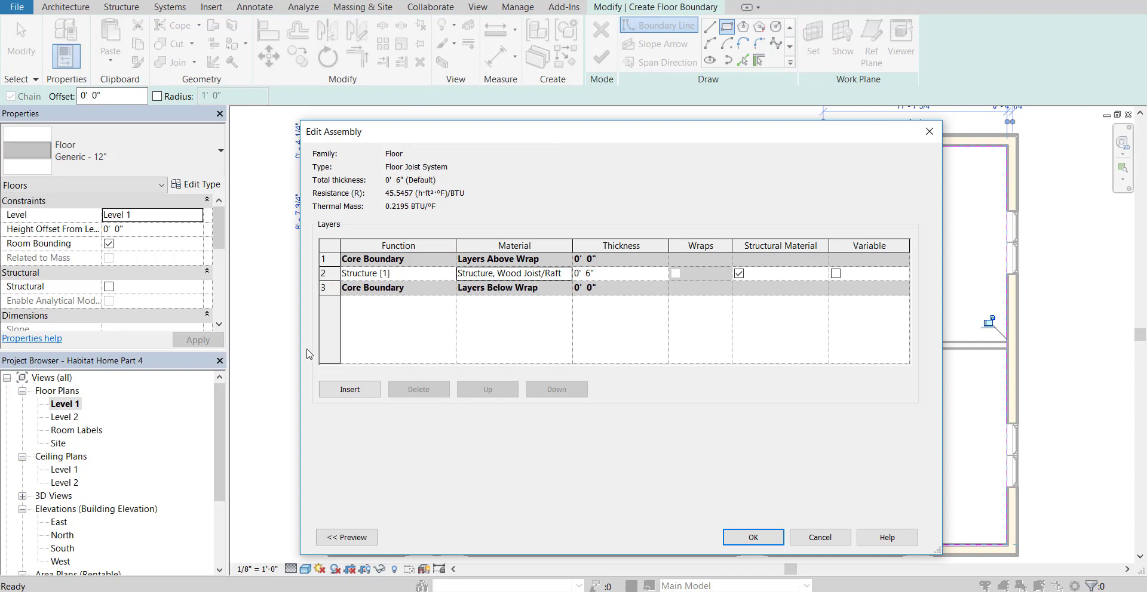
{"action": "left_click", "coordinate": [350, 390]}
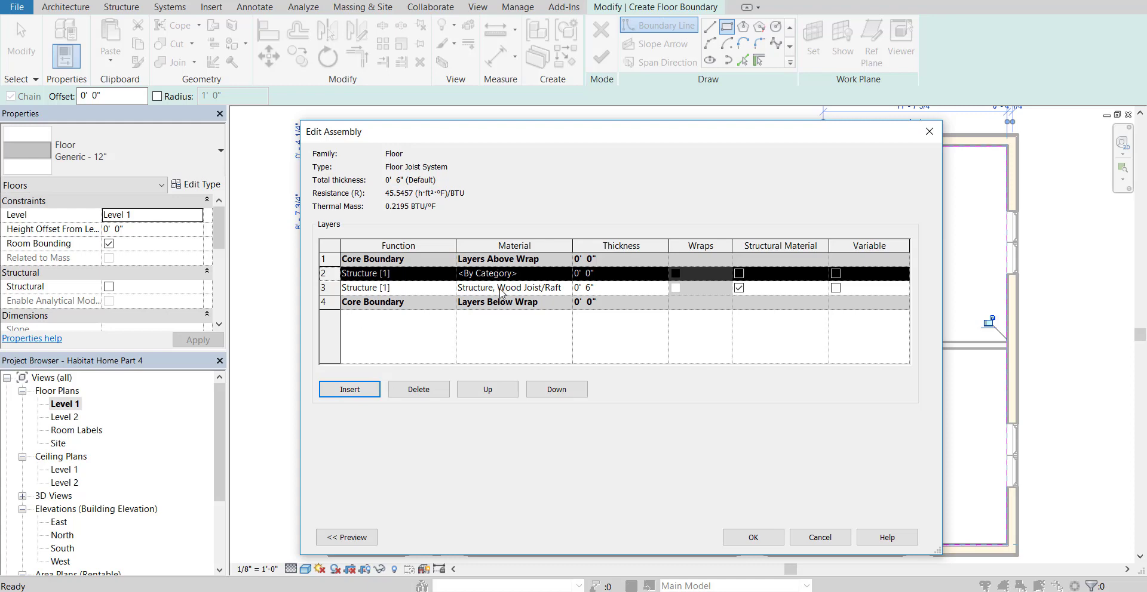
{"action": "left_click", "coordinate": [547, 276]}
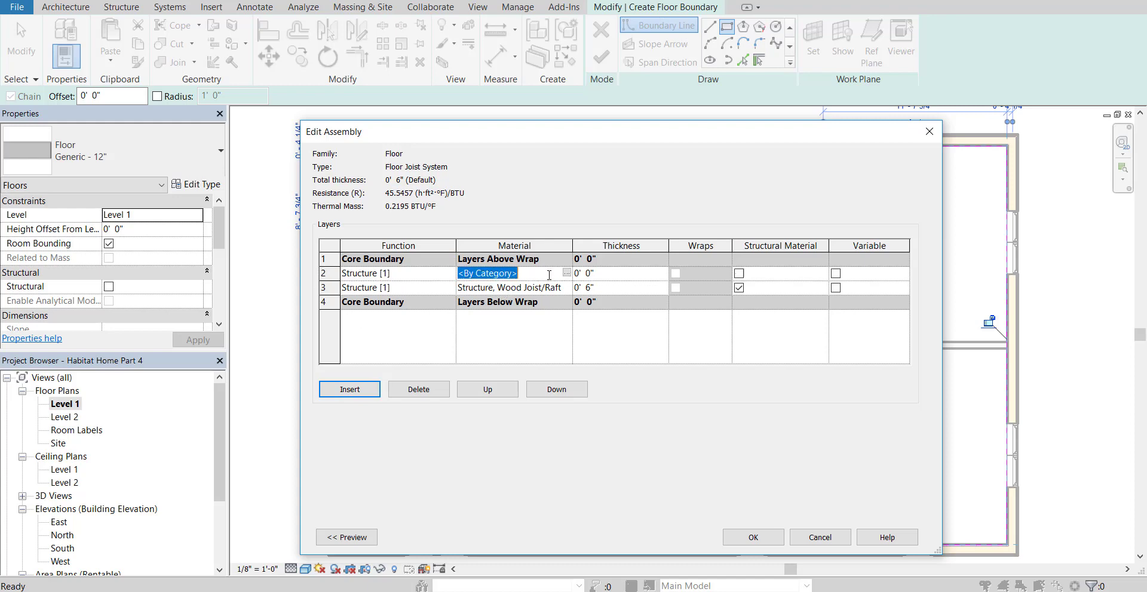
{"action": "left_click", "coordinate": [567, 275]}
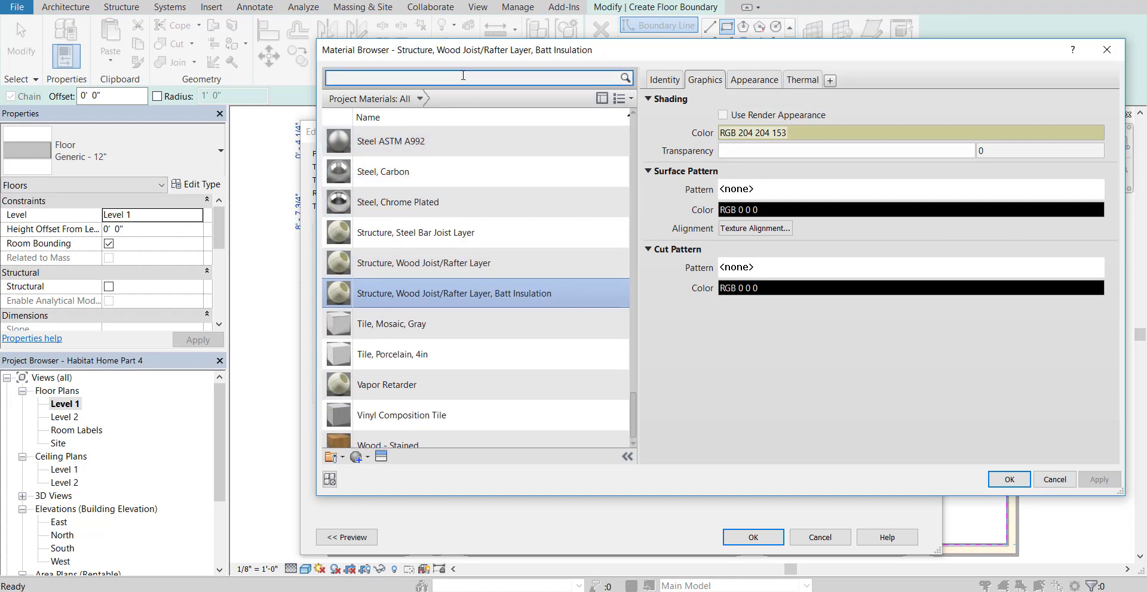
{"action": "key", "text": "BackSpace"}
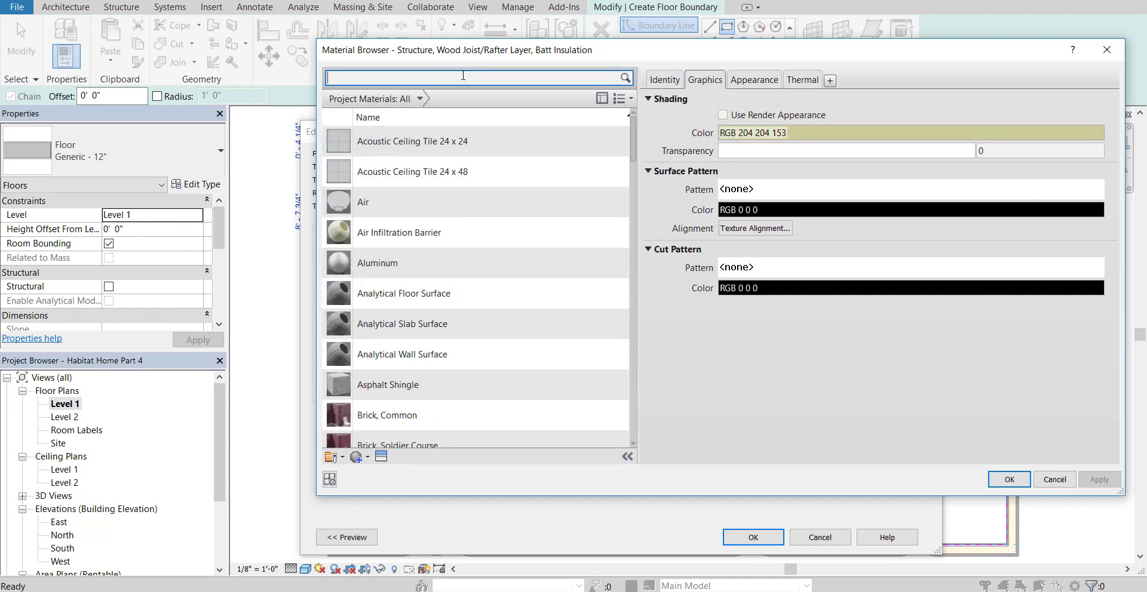
{"action": "type", "text": "sheath"}
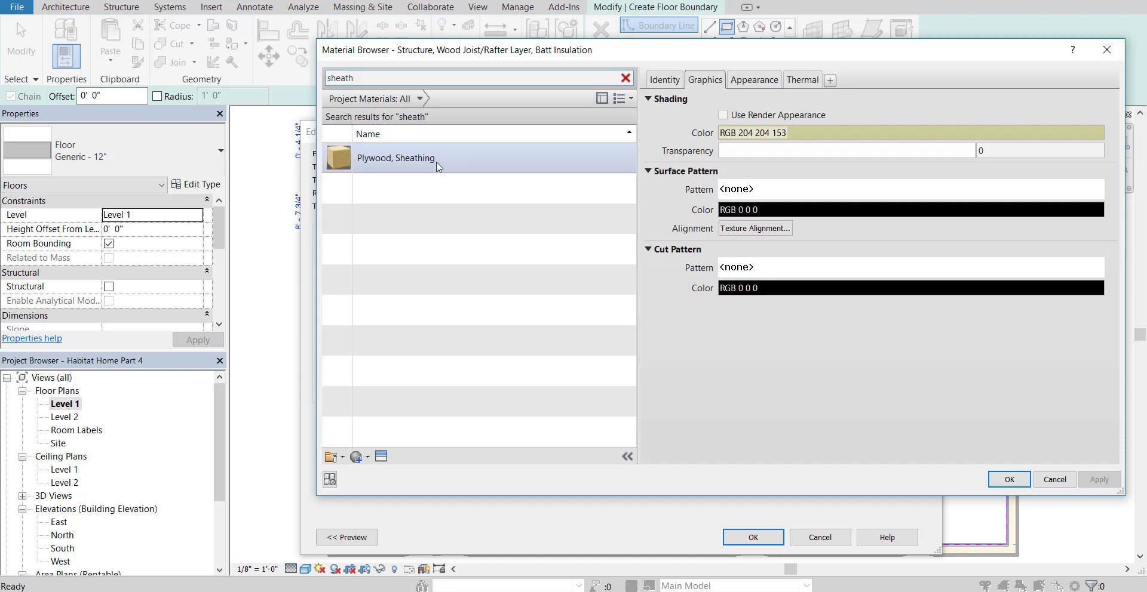
{"action": "left_click", "coordinate": [390, 162]}
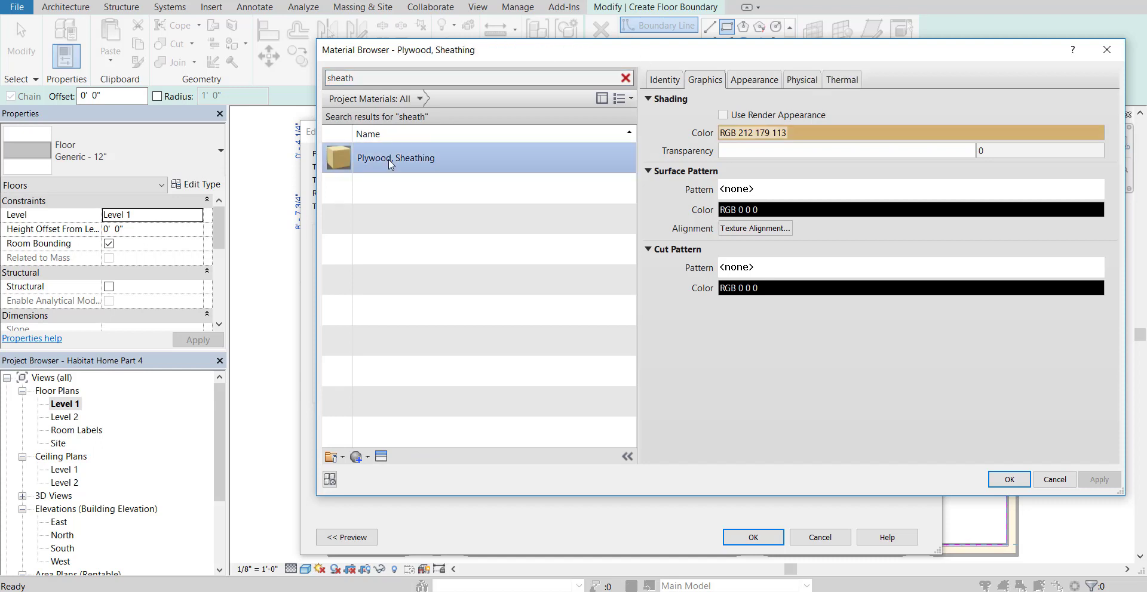
{"action": "left_click", "coordinate": [1008, 478]}
- Set the plywood sheathing layer's thickness to 1" and accept the Floor Joist System type settings
{"action": "left_click", "coordinate": [589, 277]}
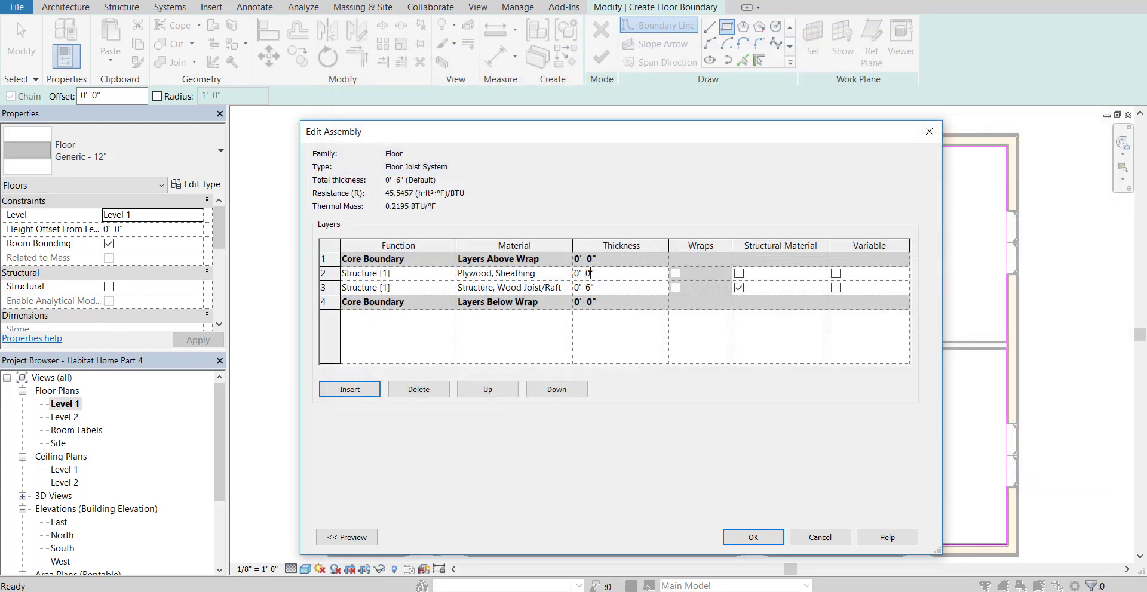
{"action": "type", "text": "1"}
{"action": "left_click", "coordinate": [625, 333]}
{"action": "left_click", "coordinate": [753, 537]}
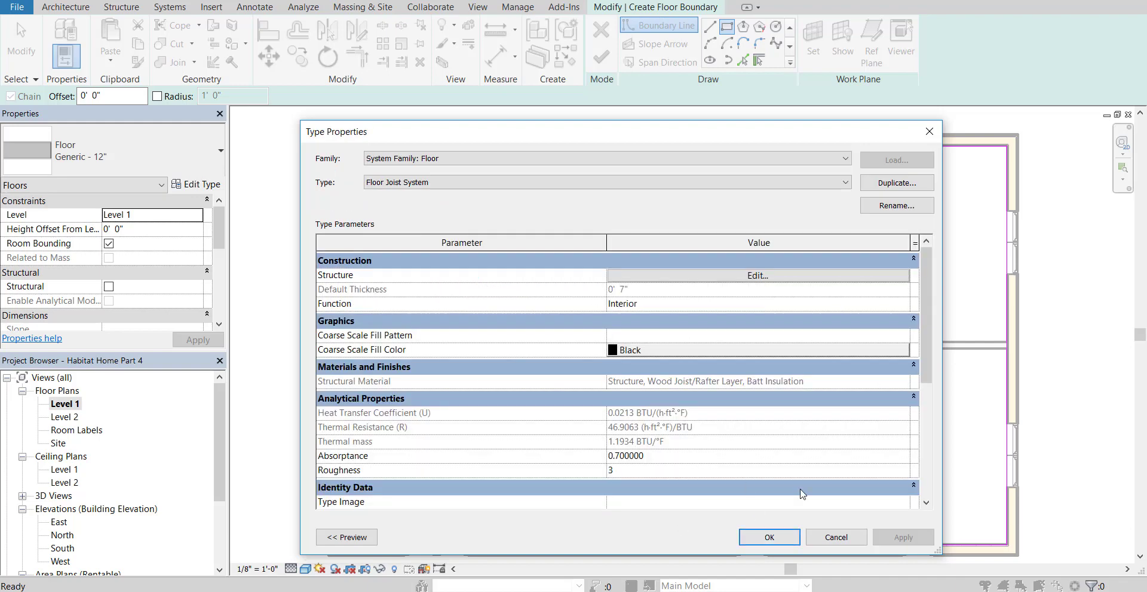
{"action": "left_click", "coordinate": [769, 537]}
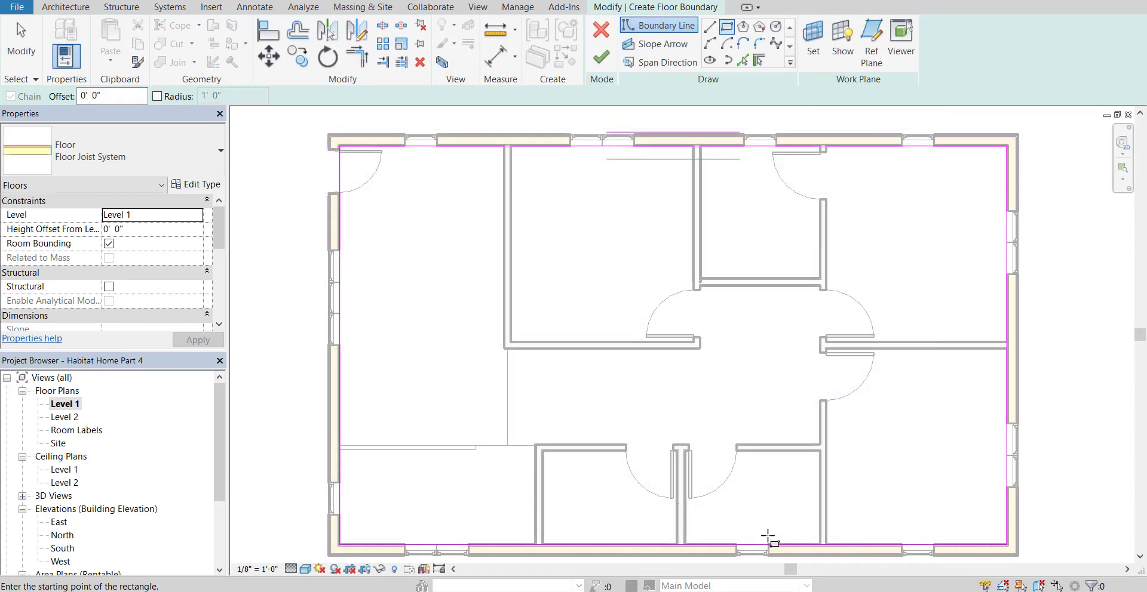
- Finish the floor boundary sketch to create the Level 1 floor and deselect it
{"action": "left_click", "coordinate": [600, 60]}
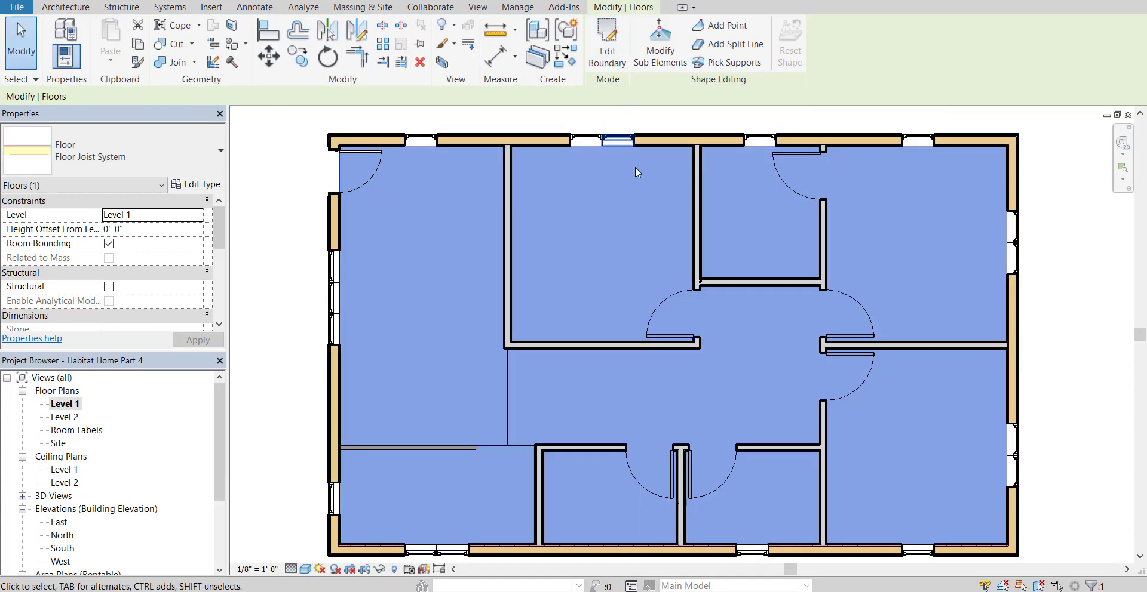
{"action": "left_click", "coordinate": [1054, 285]}
{"action": "middle_click_drag", "start_coordinate": [1069, 409], "coordinate": [1045, 360]}
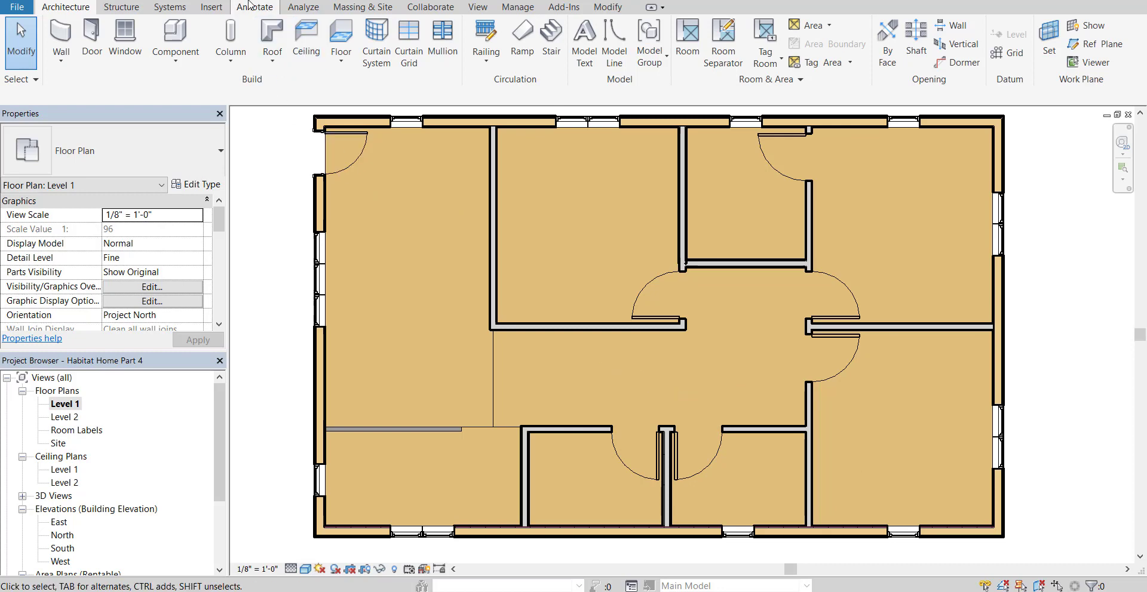
{"action": "left_click", "coordinate": [390, 9]}
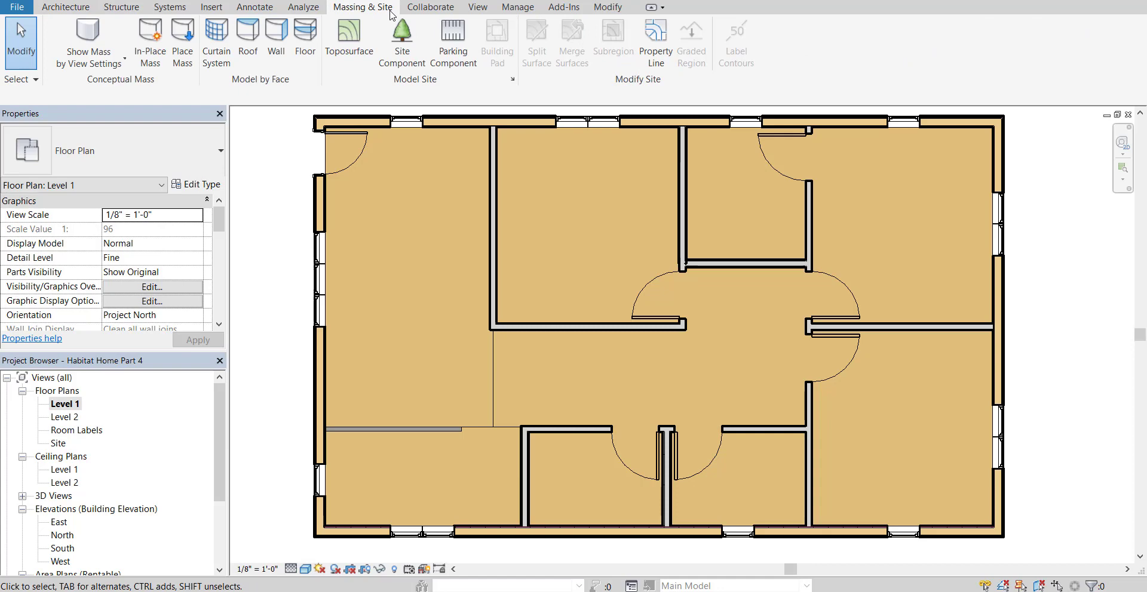
- Open the default 3D view and examine the new Level 1 floor from below and from above
{"action": "left_click", "coordinate": [477, 8]}
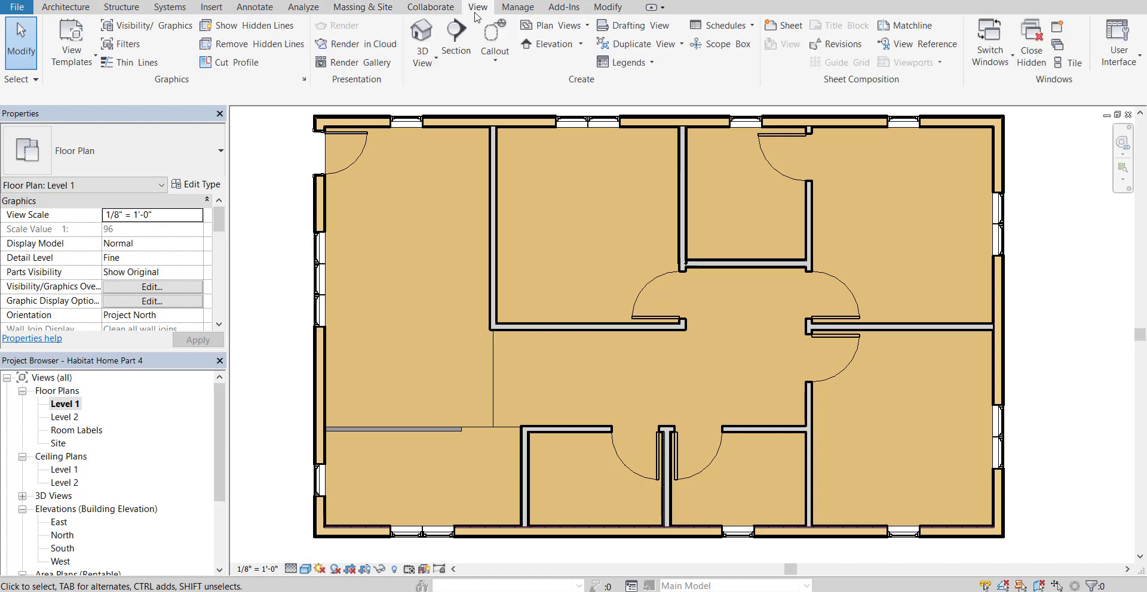
{"action": "left_click", "coordinate": [419, 43]}
{"action": "middle_click_drag", "start_coordinate": [819, 473], "coordinate": [697, 335], "text": "shift"}
{"action": "scroll", "coordinate": [739, 397], "scroll_direction": "up", "scroll_amount": 5}
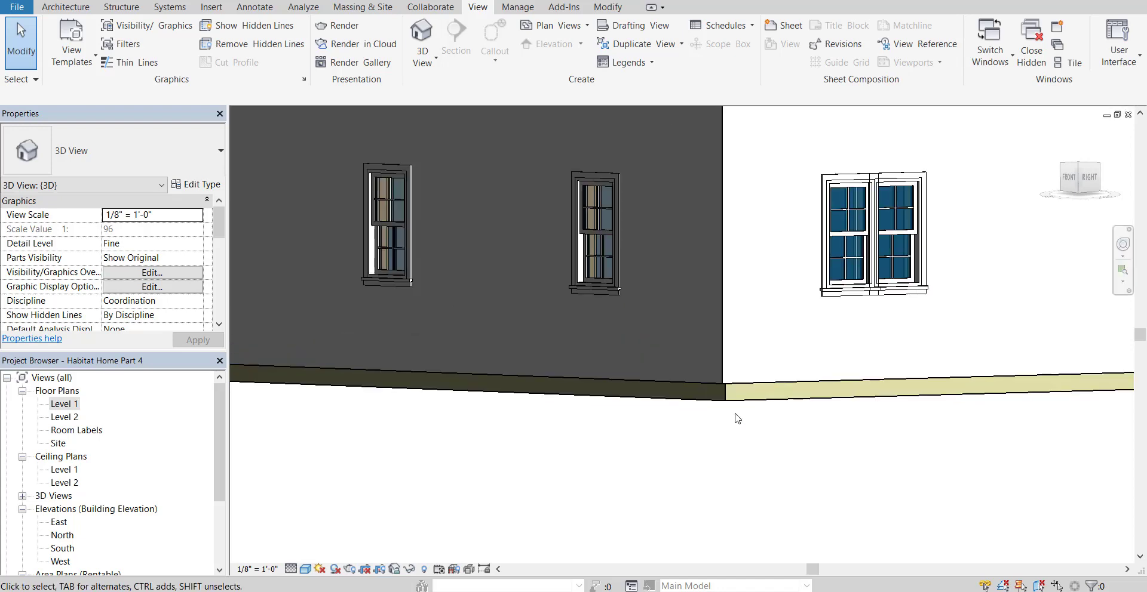
{"action": "scroll", "coordinate": [737, 418], "scroll_direction": "down", "scroll_amount": 5}
{"action": "middle_click_drag", "start_coordinate": [715, 436], "coordinate": [1101, 418], "text": "shift"}
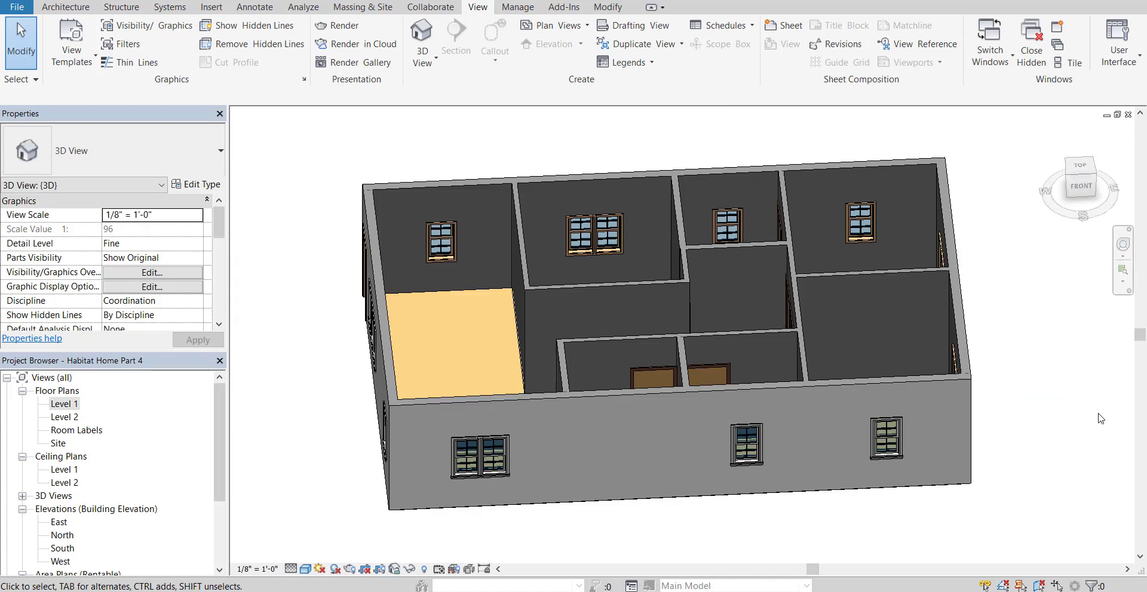
{"action": "middle_click_drag", "start_coordinate": [807, 359], "coordinate": [717, 442], "text": "shift"}
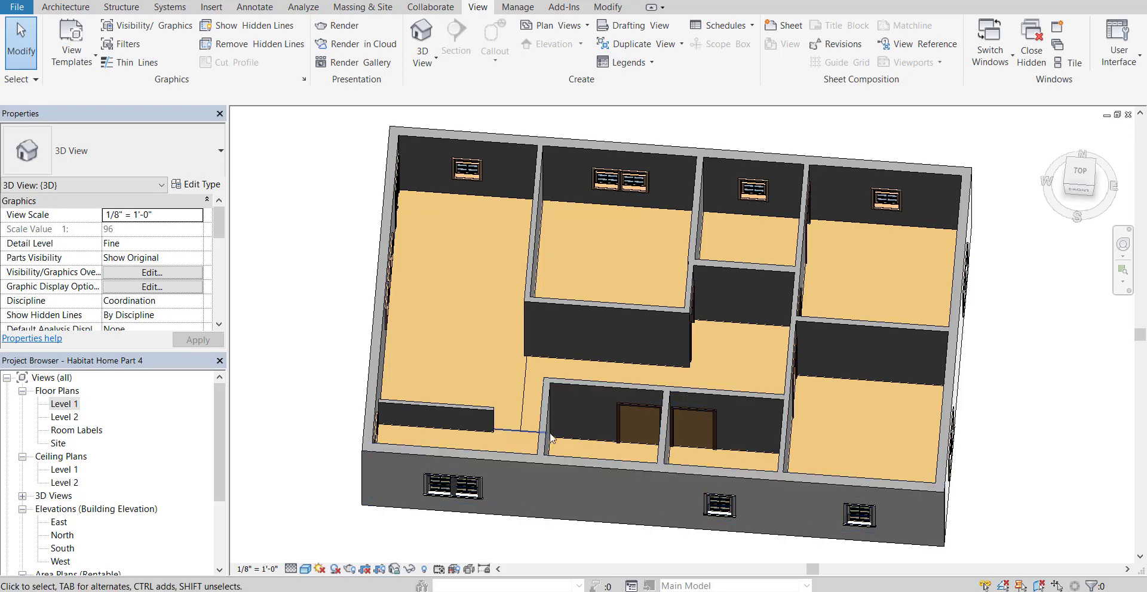
{"action": "middle_click_drag", "start_coordinate": [551, 439], "coordinate": [503, 384], "text": "shift"}
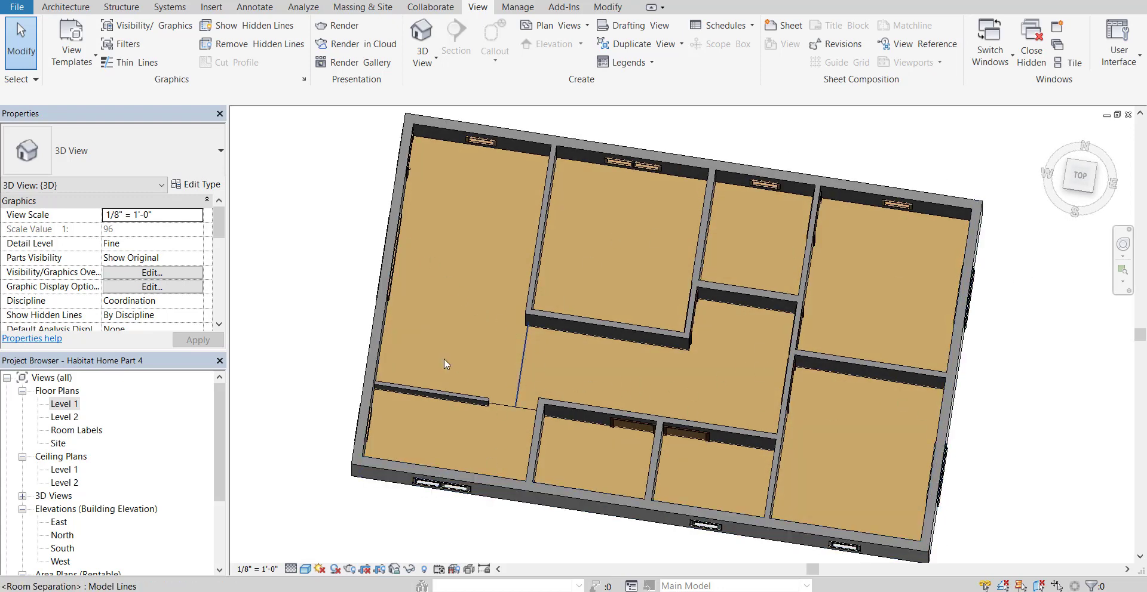
{"action": "middle_click_drag", "start_coordinate": [474, 270], "coordinate": [479, 252], "text": "shift"}
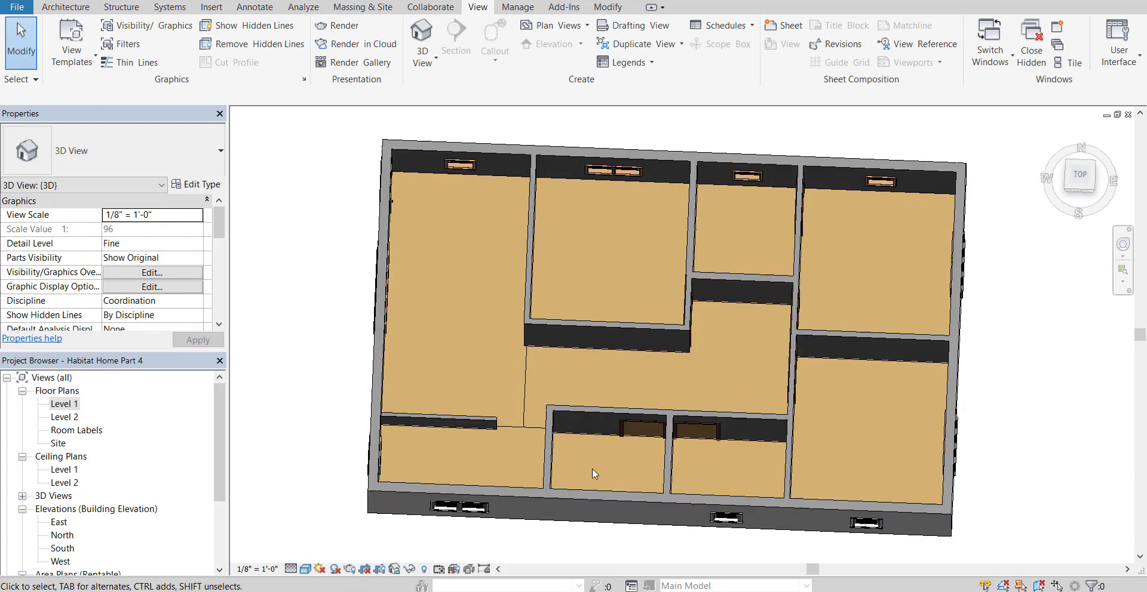
{"action": "middle_click_drag", "start_coordinate": [591, 458], "coordinate": [625, 474], "text": "shift"}
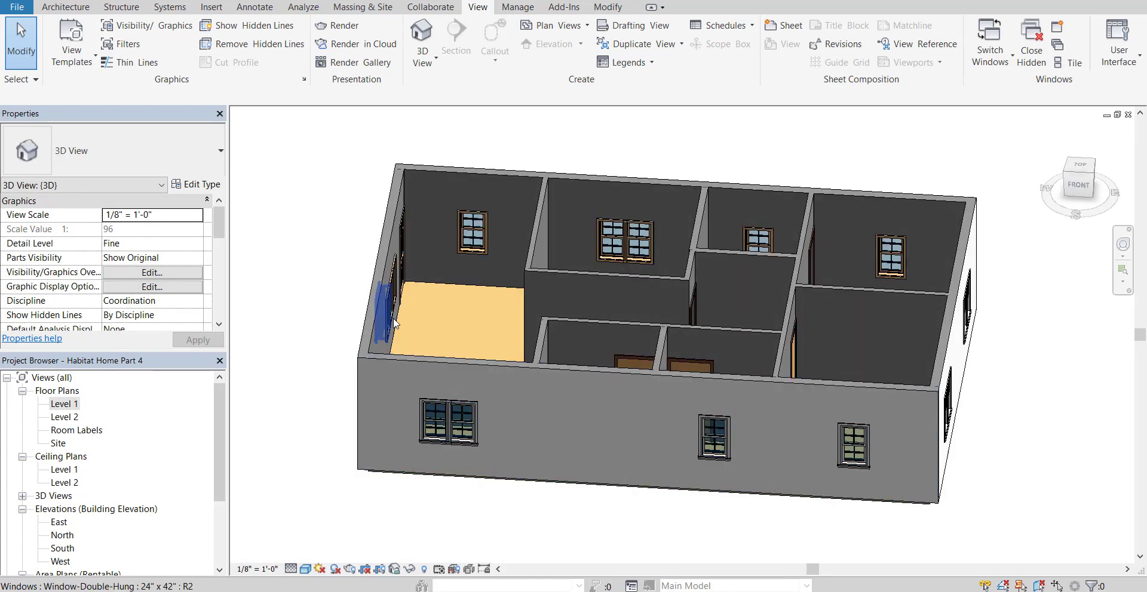
- Return to the Level 1 floor plan and start another architectural floor boundary sketch using straight lines
{"action": "double_click", "coordinate": [63, 405]}
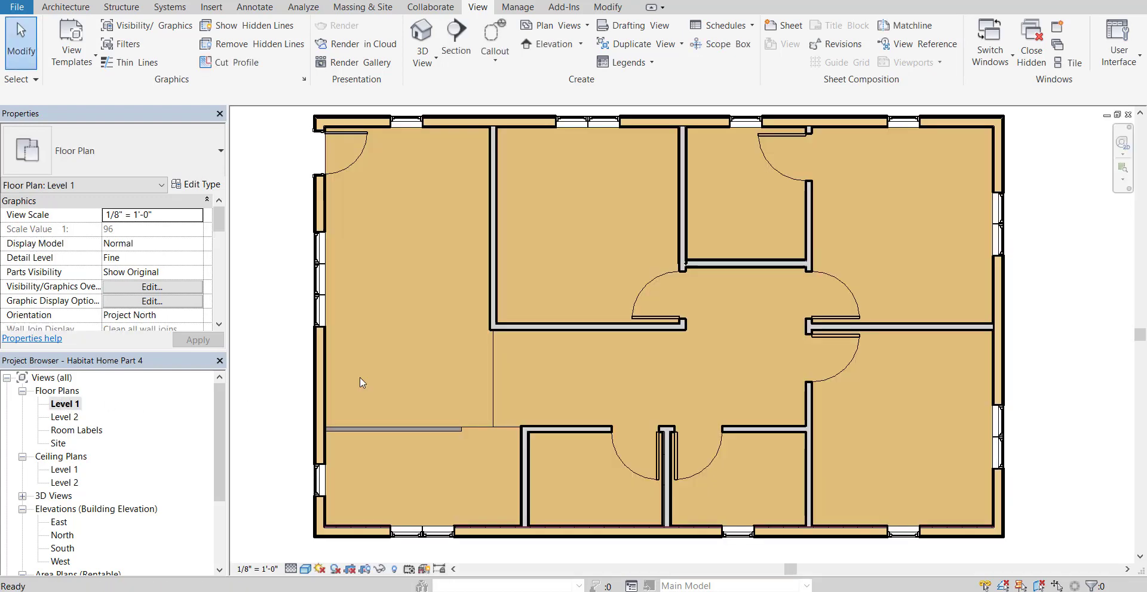
{"action": "middle_click_drag", "start_coordinate": [638, 408], "coordinate": [633, 386]}
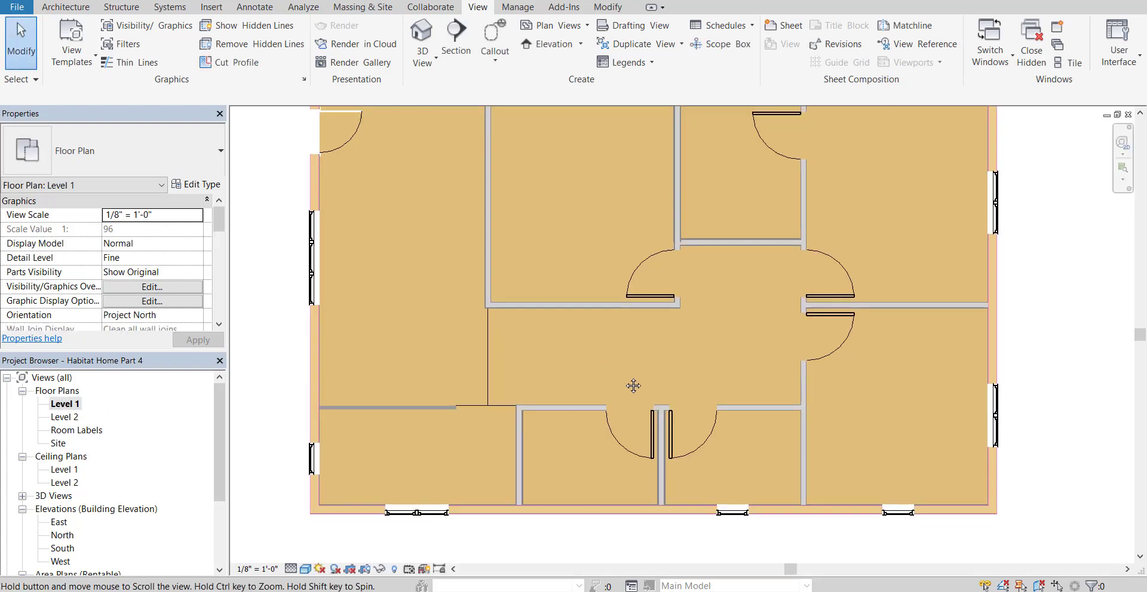
{"action": "scroll", "coordinate": [633, 385], "scroll_direction": "down", "scroll_amount": 3}
{"action": "left_click", "coordinate": [67, 9]}
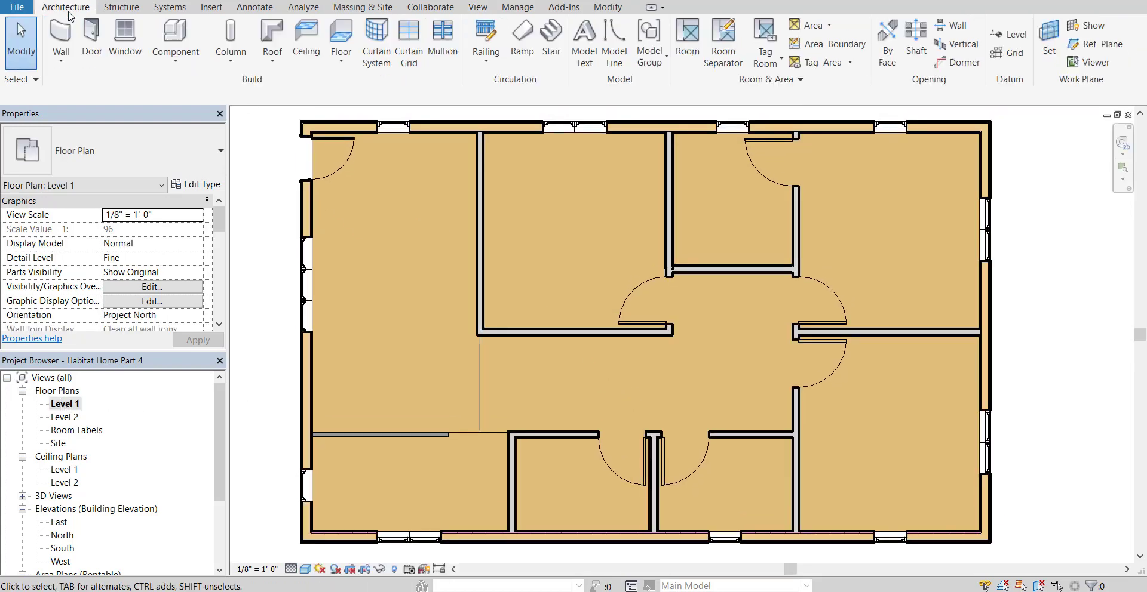
{"action": "left_click", "coordinate": [348, 30]}
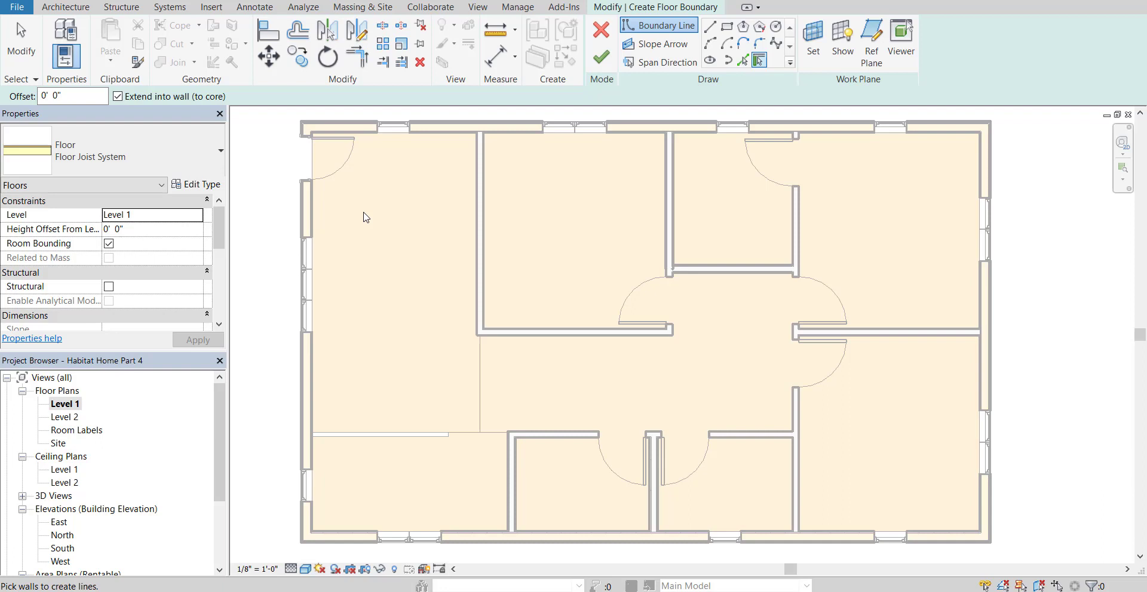
{"action": "middle_click_drag", "start_coordinate": [607, 472], "coordinate": [622, 436]}
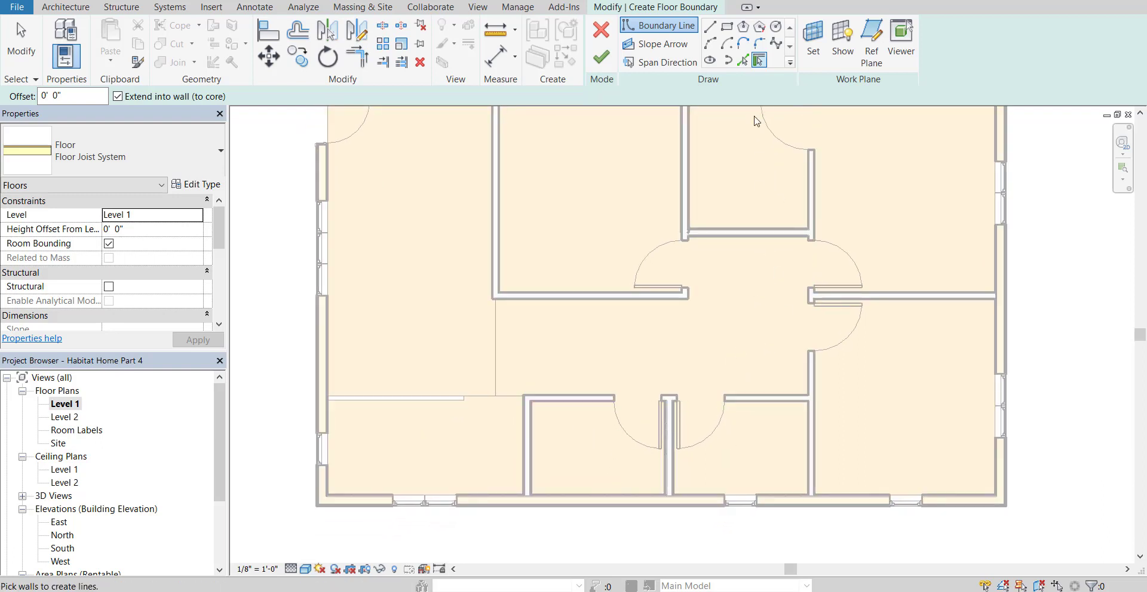
{"action": "scroll", "coordinate": [615, 502], "scroll_direction": "up", "scroll_amount": 2}
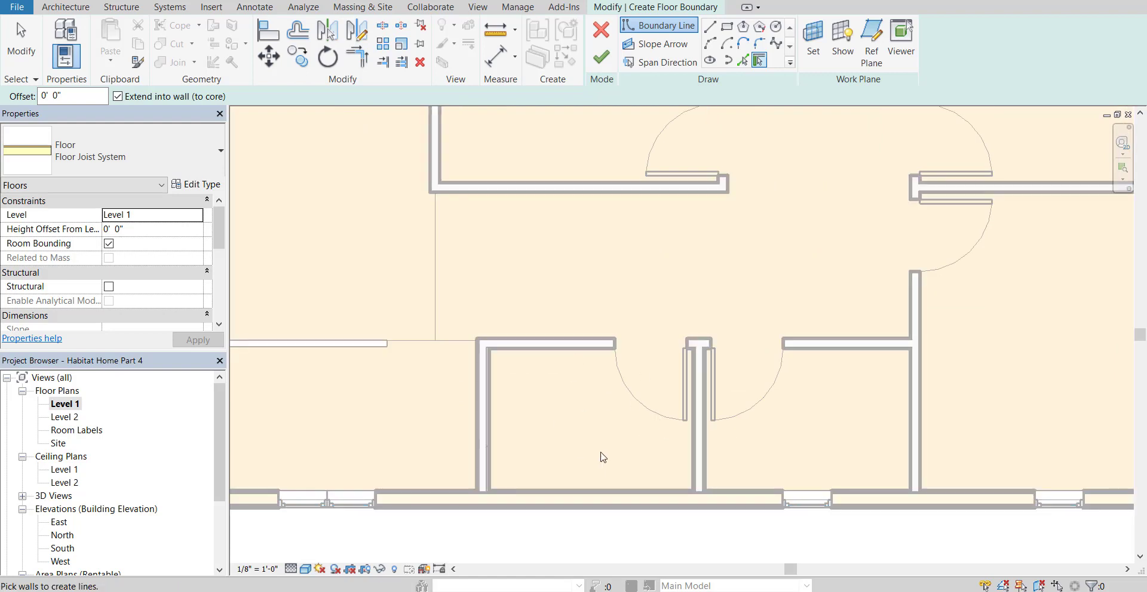
{"action": "scroll", "coordinate": [602, 458], "scroll_direction": "down", "scroll_amount": 1}
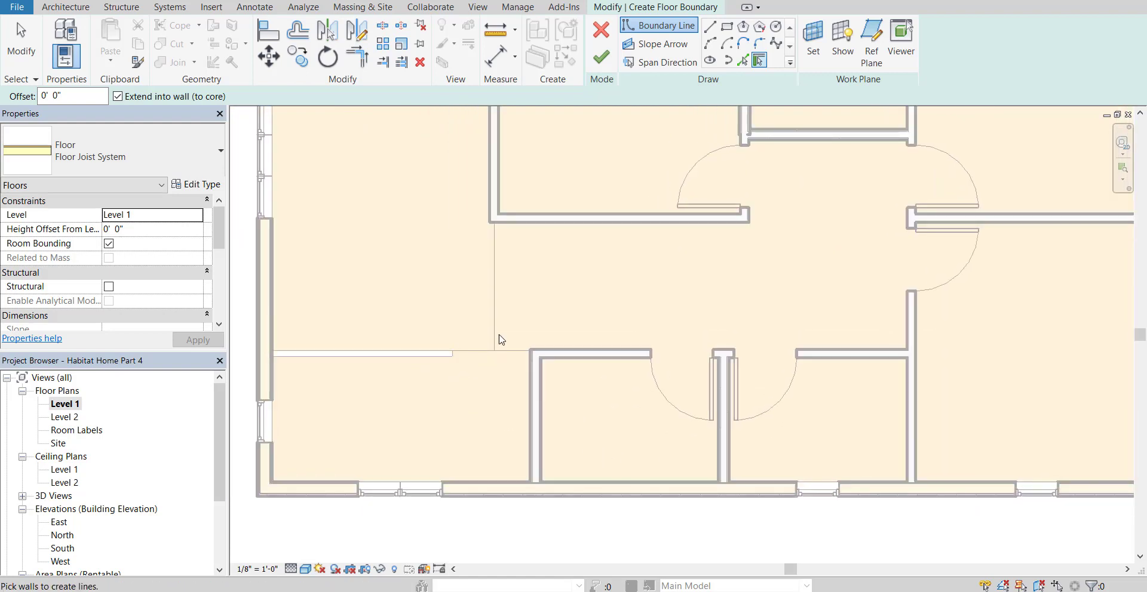
{"action": "left_click", "coordinate": [710, 28]}
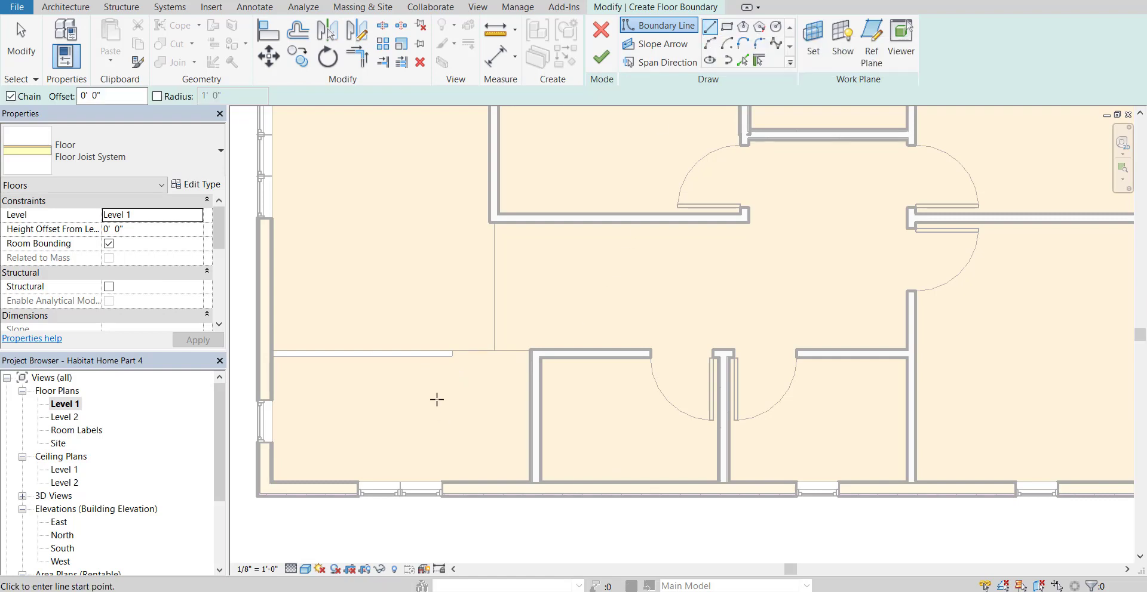
- Sketch a closed floor boundary around the lower-left room, about 12'-3" by 6'-4", following its walls and stepping around the short partition
{"action": "scroll", "coordinate": [397, 325], "scroll_direction": "up", "scroll_amount": 5}
{"action": "scroll", "coordinate": [256, 272], "scroll_direction": "up", "scroll_amount": 1}
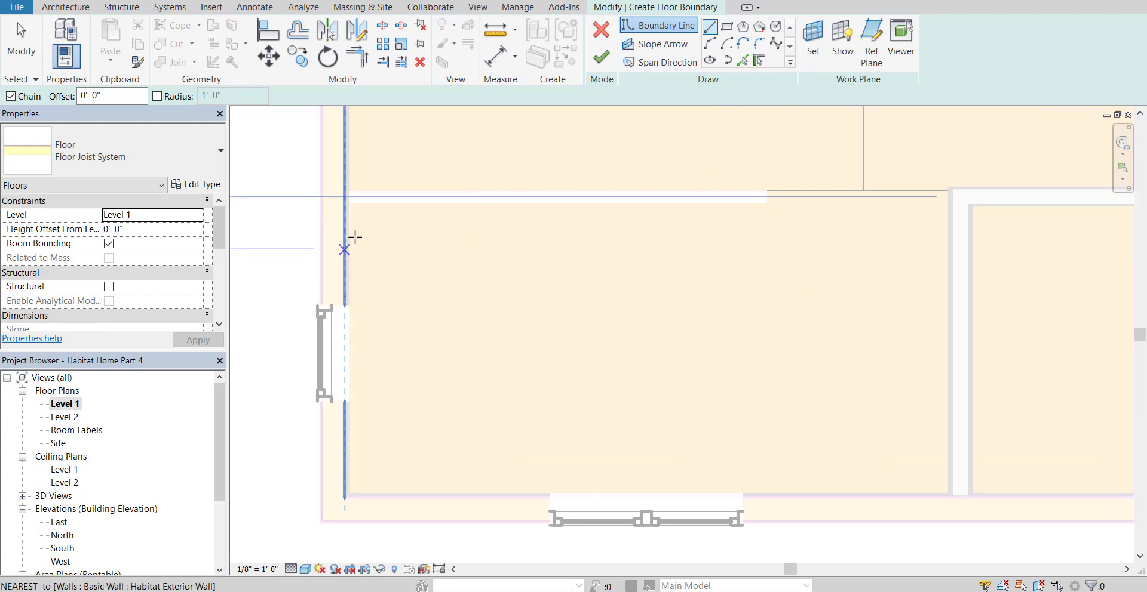
{"action": "left_click", "coordinate": [349, 203]}
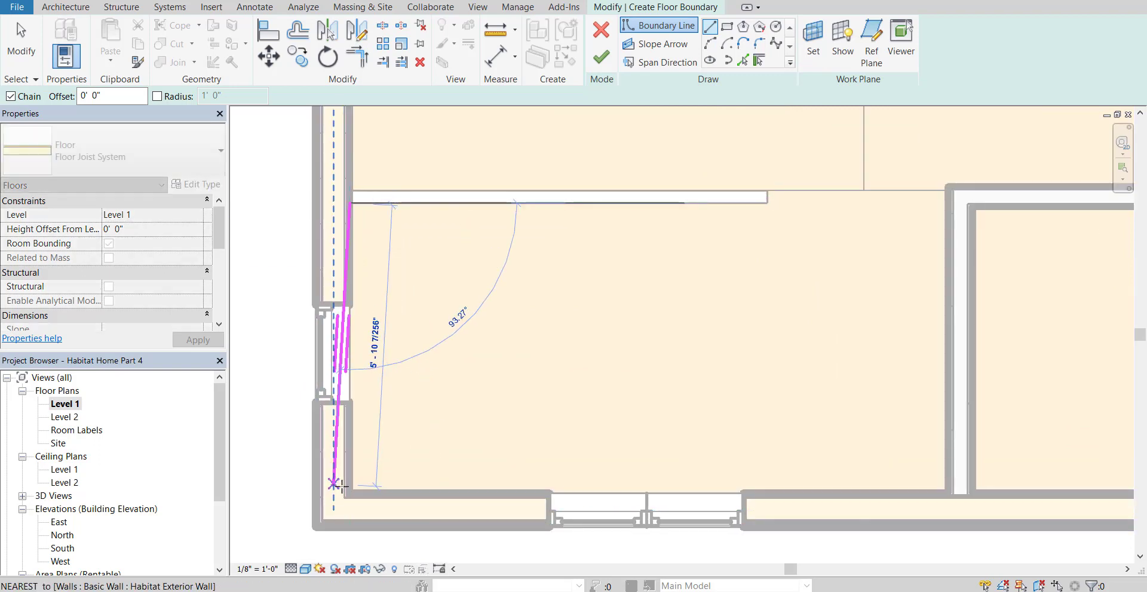
{"action": "left_click", "coordinate": [349, 493]}
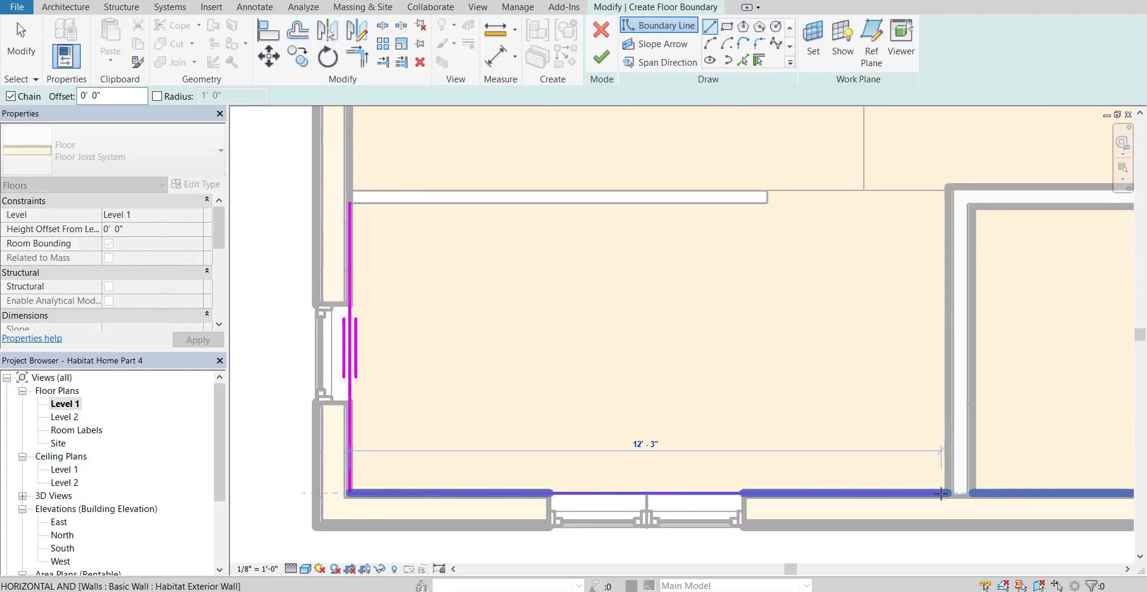
{"action": "left_click", "coordinate": [948, 494]}
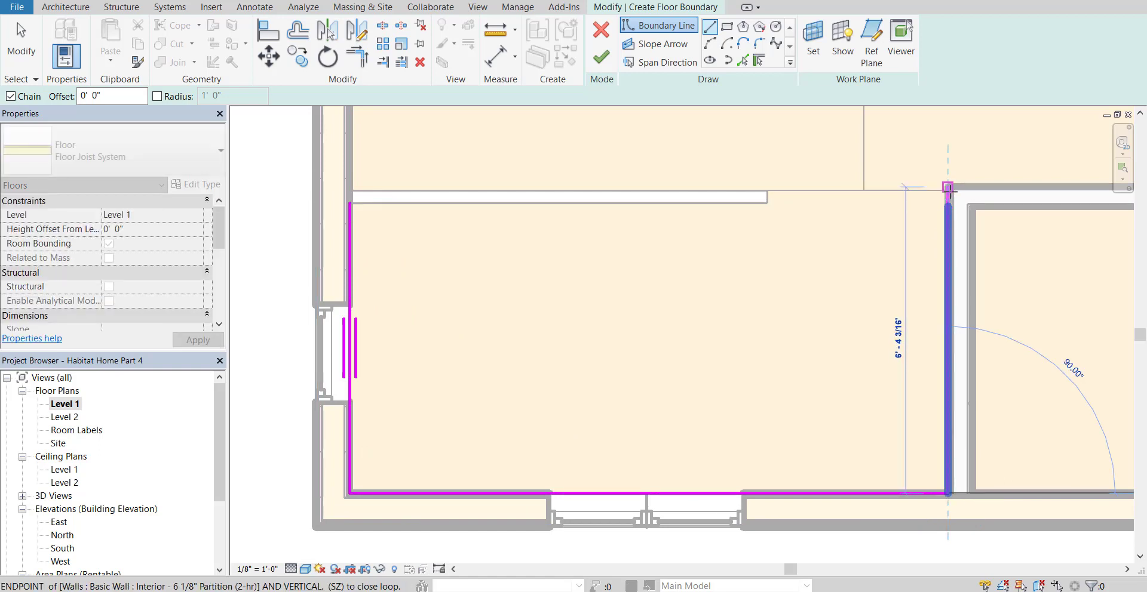
{"action": "left_click", "coordinate": [948, 187]}
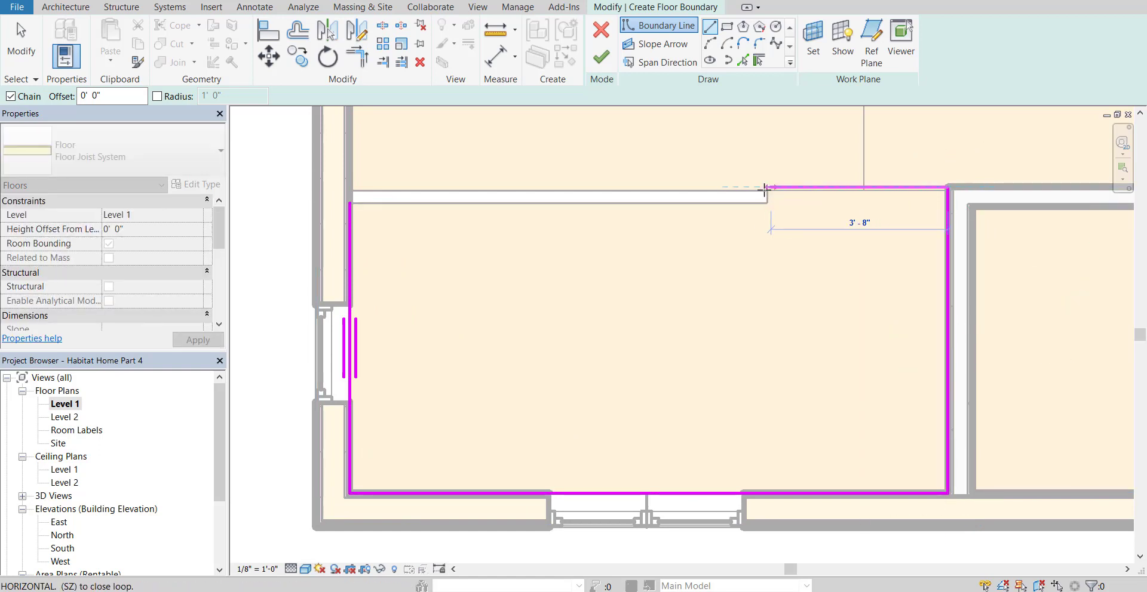
{"action": "left_click", "coordinate": [766, 187]}
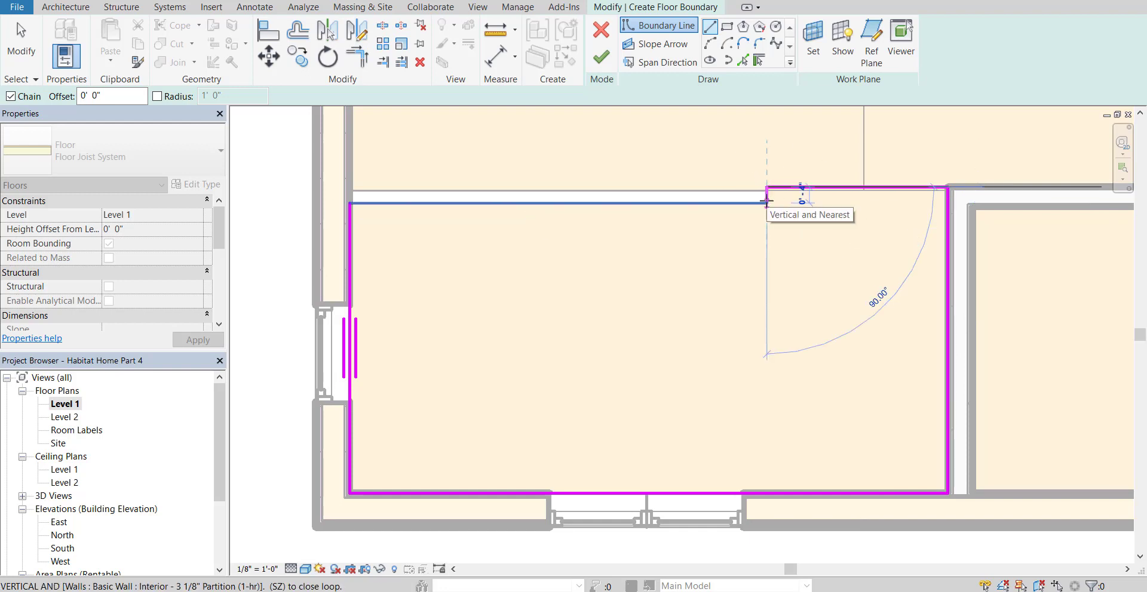
{"action": "left_click", "coordinate": [766, 202]}
{"action": "left_click", "coordinate": [361, 215]}
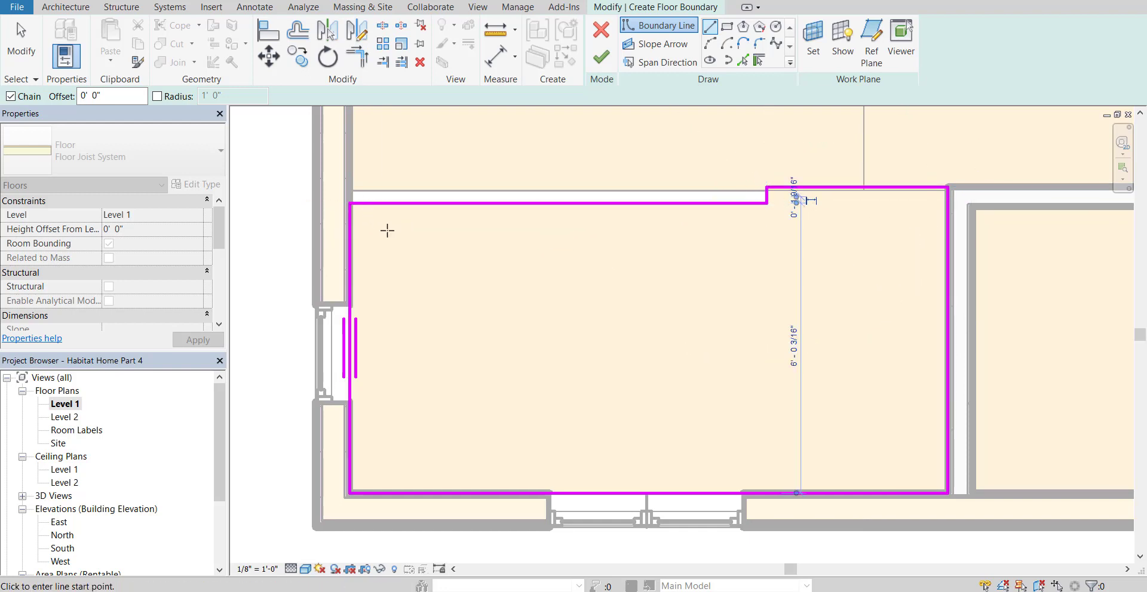
{"action": "key", "text": "Escape"}
{"action": "key", "text": "Escape"}
{"action": "left_click", "coordinate": [878, 189]}
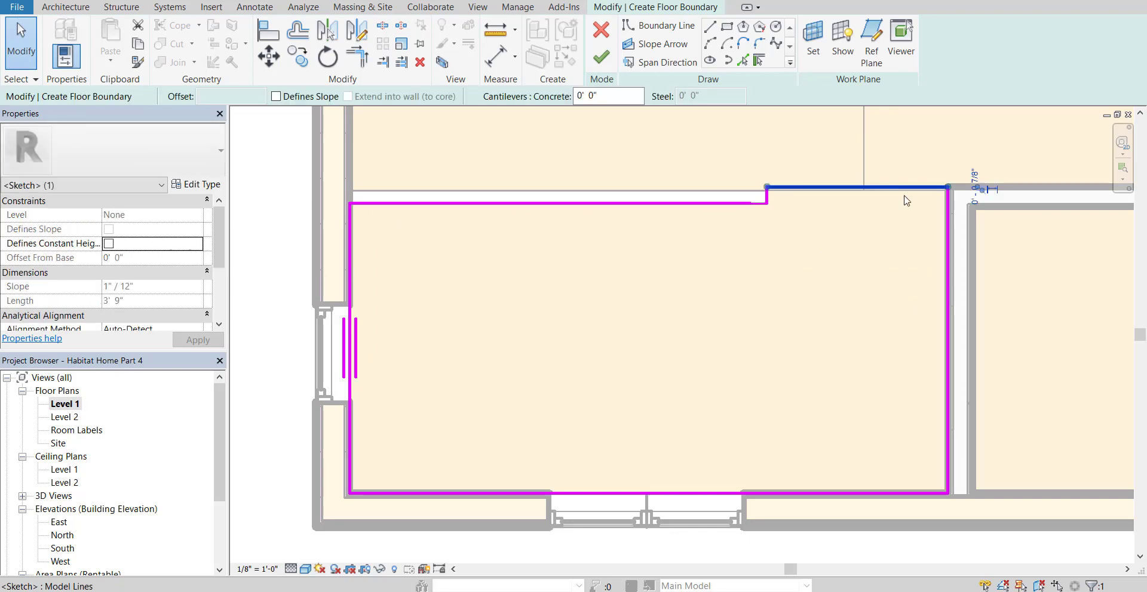
- Sketch a second closed loop around the small room to the right, about 5'-11" deep, extending it through the 3'-0" door opening
{"action": "mouse_move", "coordinate": [940, 220]}
{"action": "middle_mouse_down"}
{"action": "mouse_move", "coordinate": [824, 341]}
{"action": "mouse_move", "coordinate": [657, 315]}
{"action": "middle_mouse_up"}
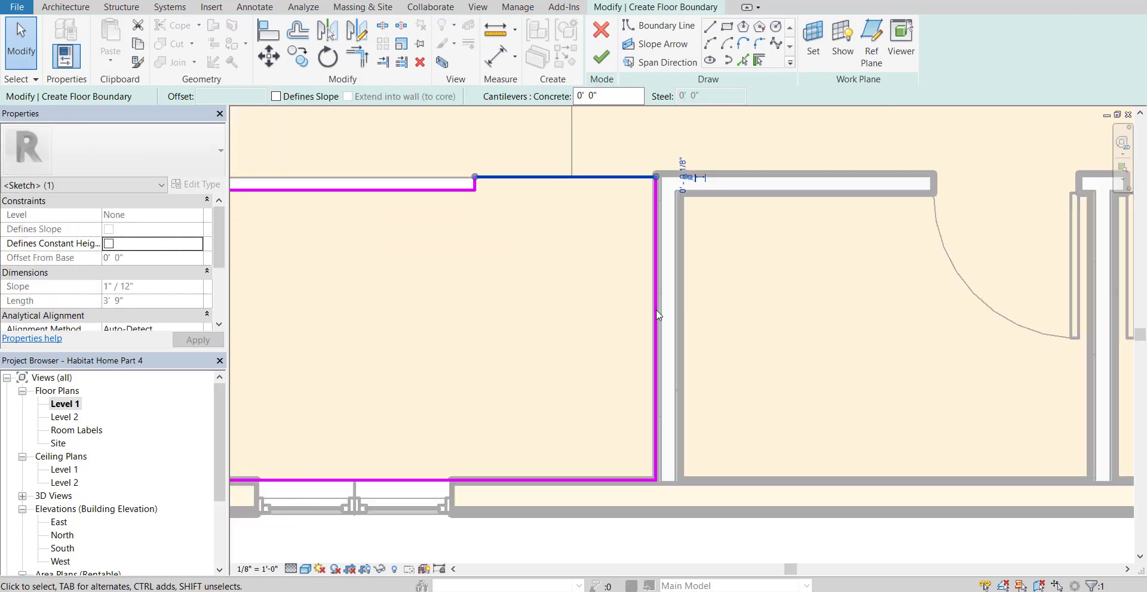
{"action": "middle_click_drag", "start_coordinate": [884, 347], "coordinate": [708, 332]}
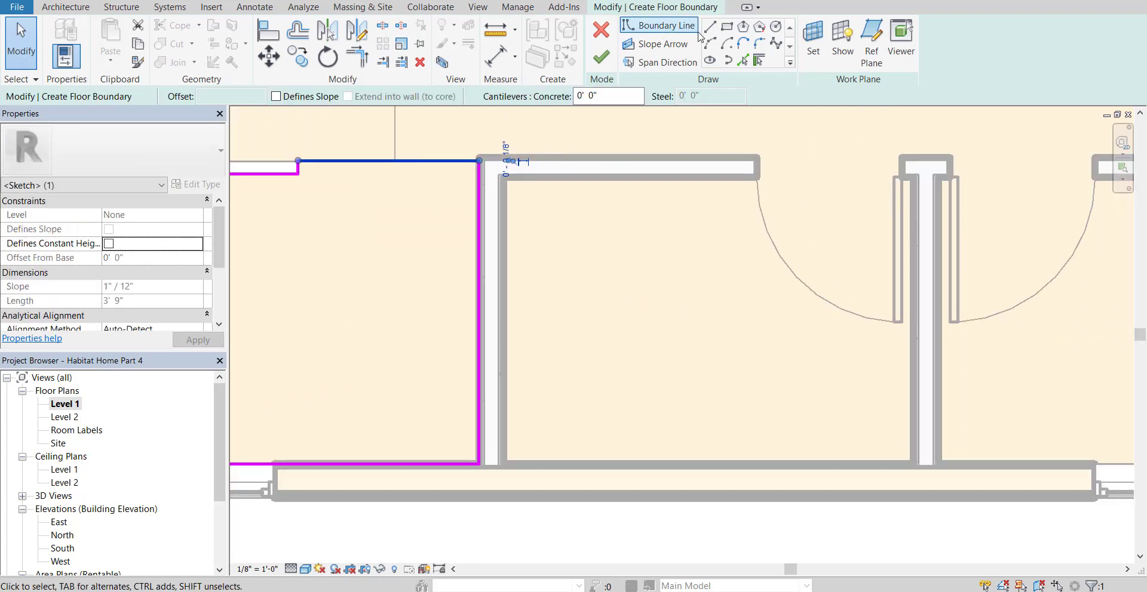
{"action": "left_click", "coordinate": [659, 25]}
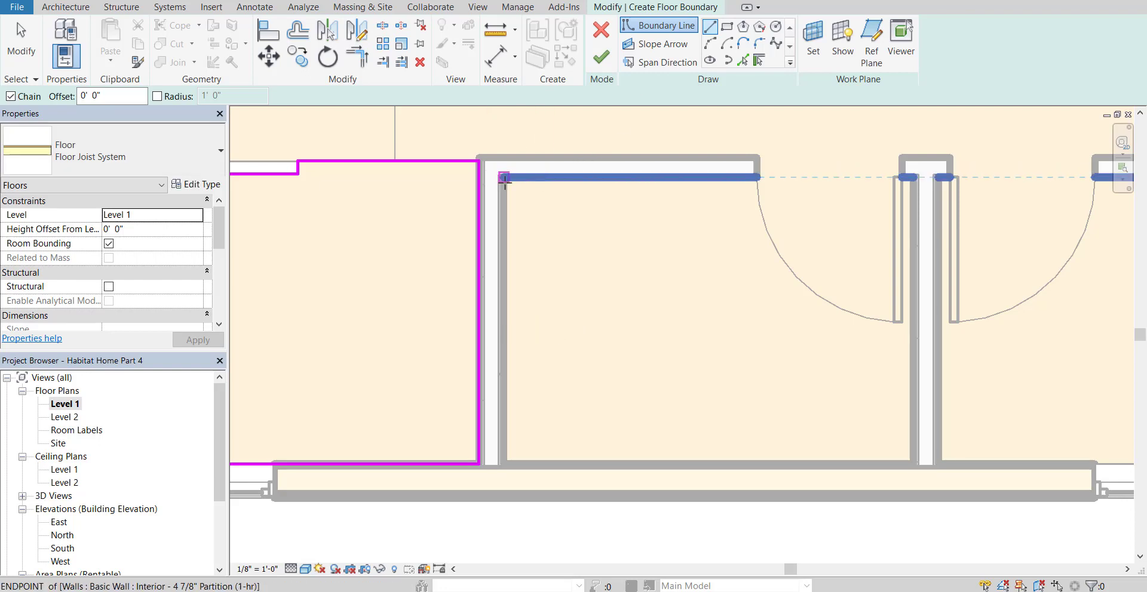
{"action": "left_click", "coordinate": [503, 177]}
{"action": "left_click", "coordinate": [503, 463]}
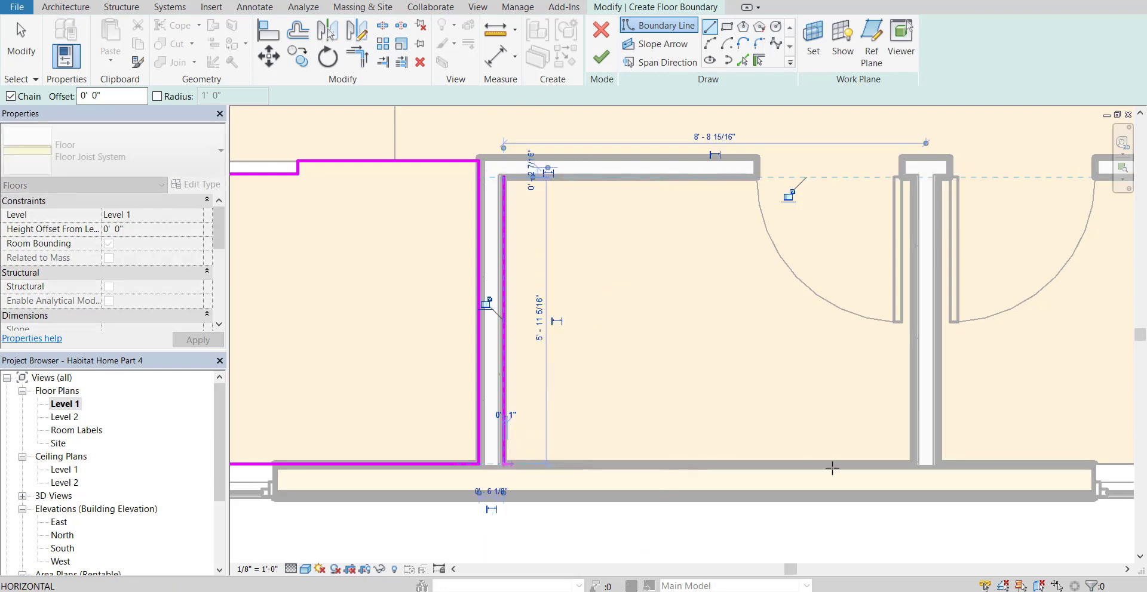
{"action": "left_click", "coordinate": [912, 463]}
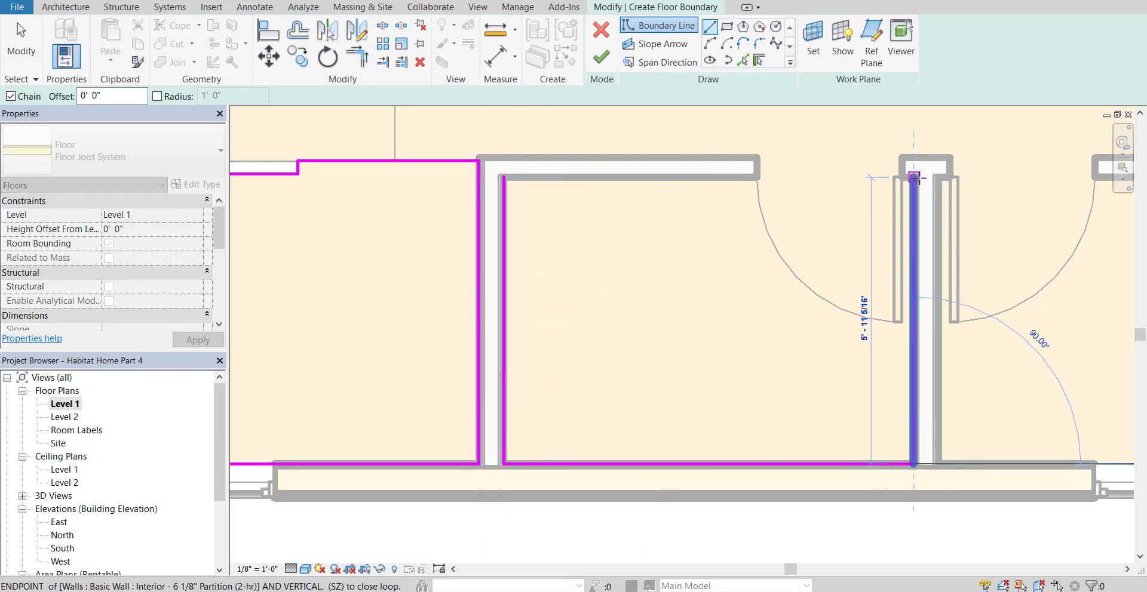
{"action": "left_click", "coordinate": [912, 178]}
{"action": "left_click", "coordinate": [902, 177]}
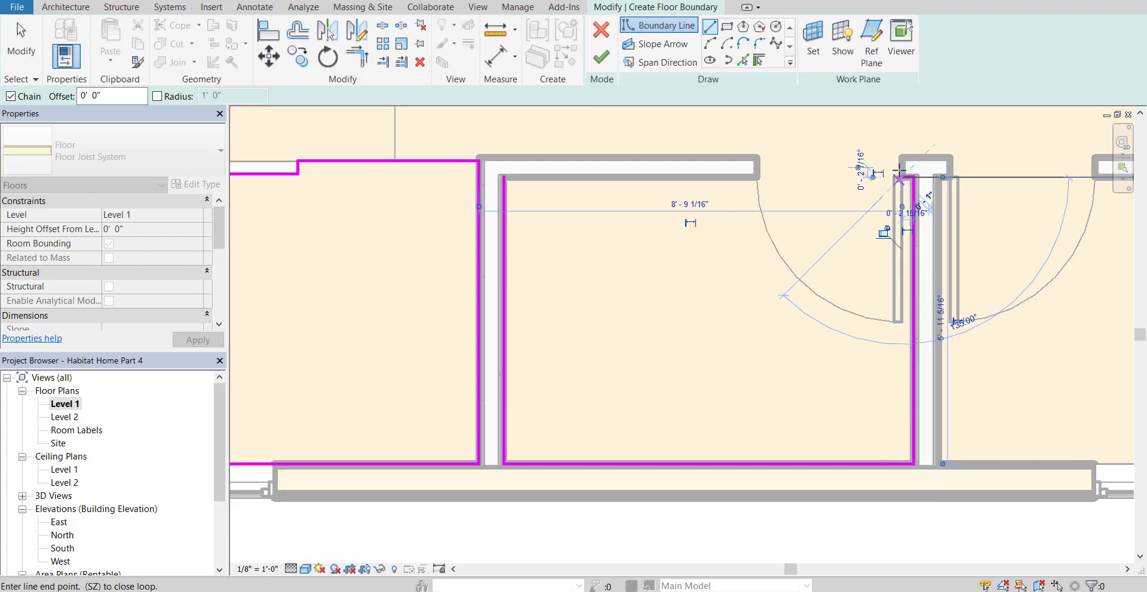
{"action": "left_click", "coordinate": [900, 157]}
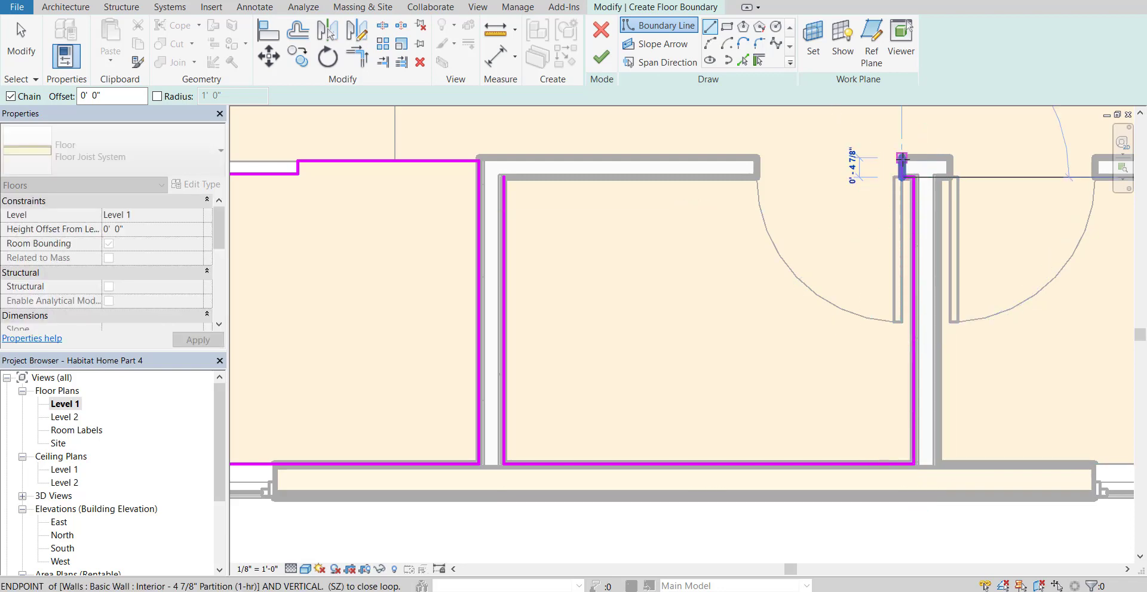
{"action": "left_click", "coordinate": [757, 157]}
{"action": "left_click", "coordinate": [757, 178]}
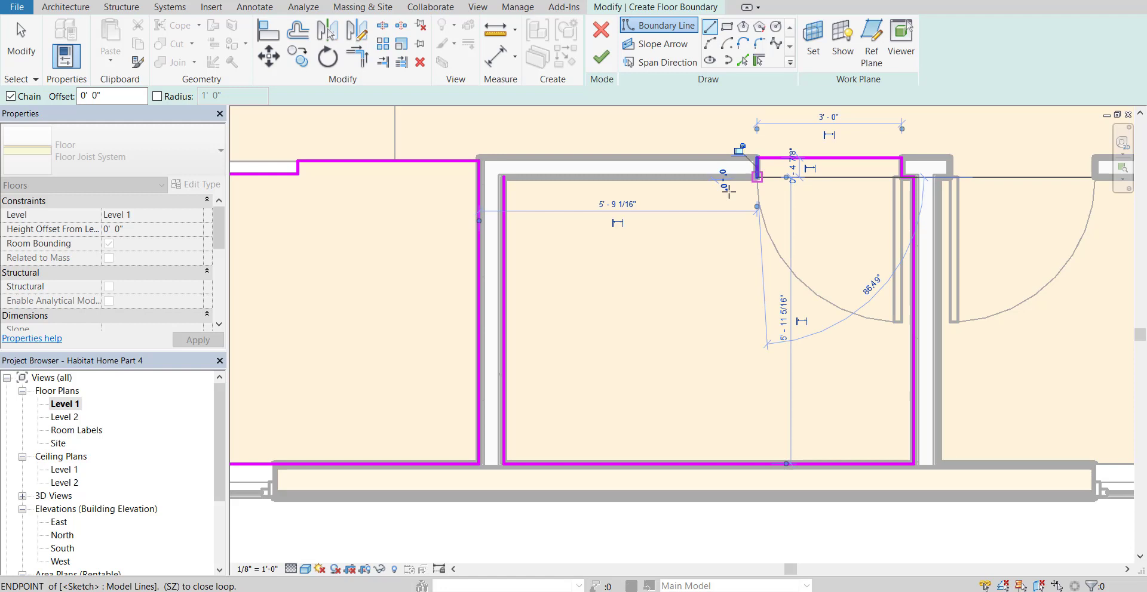
{"action": "left_click", "coordinate": [504, 178]}
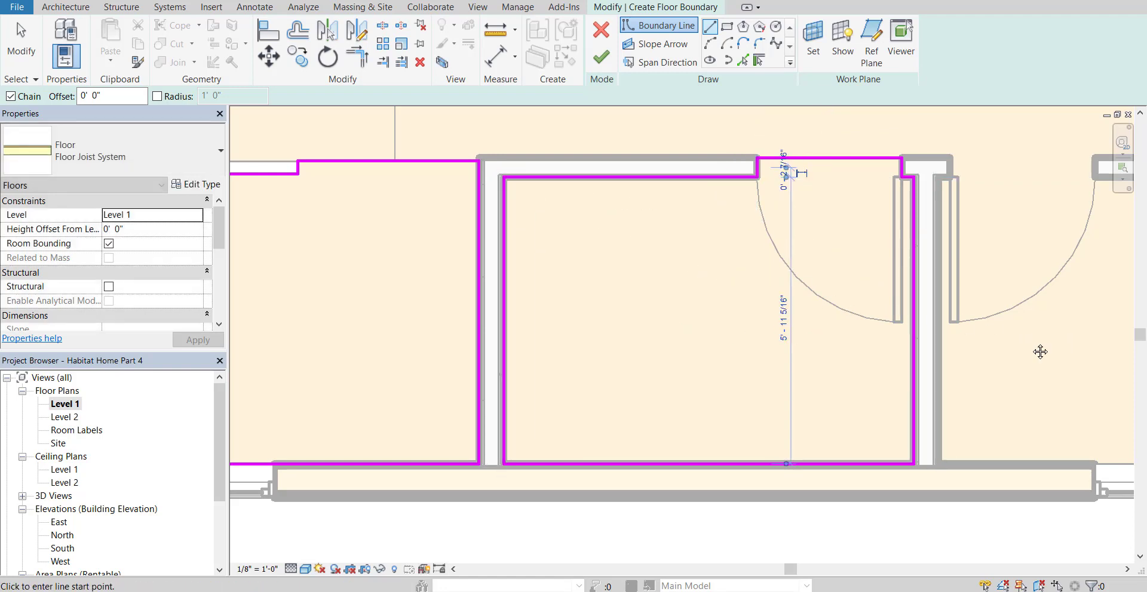
- Sketch a third closed loop around the next small room to the right, about 5'-11" deep, extending it through the door opening
{"action": "mouse_move", "coordinate": [965, 351]}
{"action": "middle_mouse_down"}
{"action": "mouse_move", "coordinate": [666, 374]}
{"action": "mouse_move", "coordinate": [587, 268]}
{"action": "middle_mouse_up"}
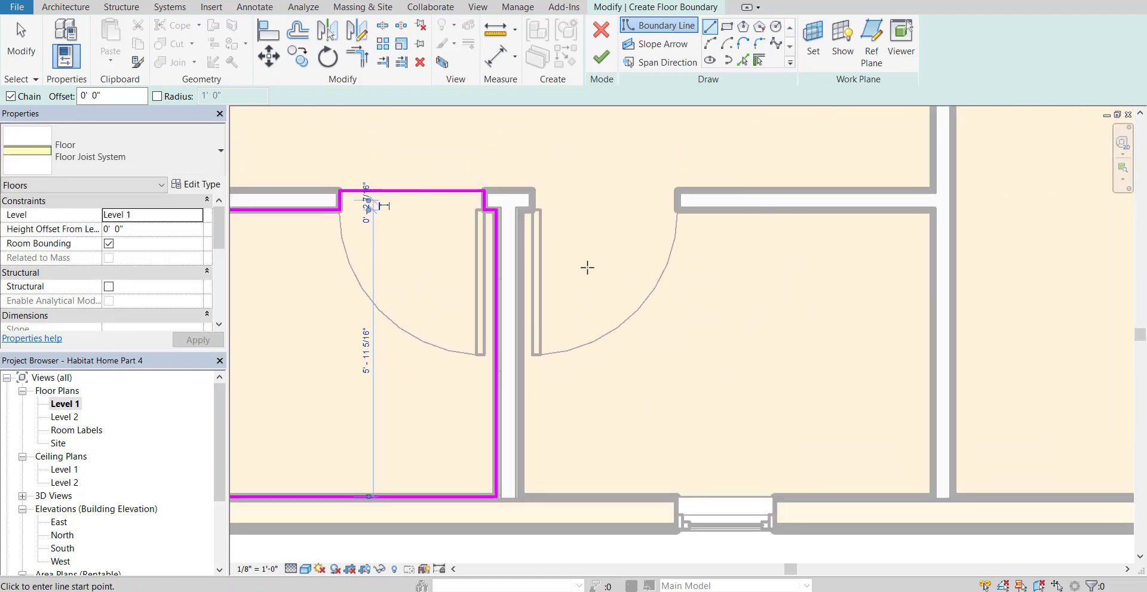
{"action": "left_click", "coordinate": [531, 192]}
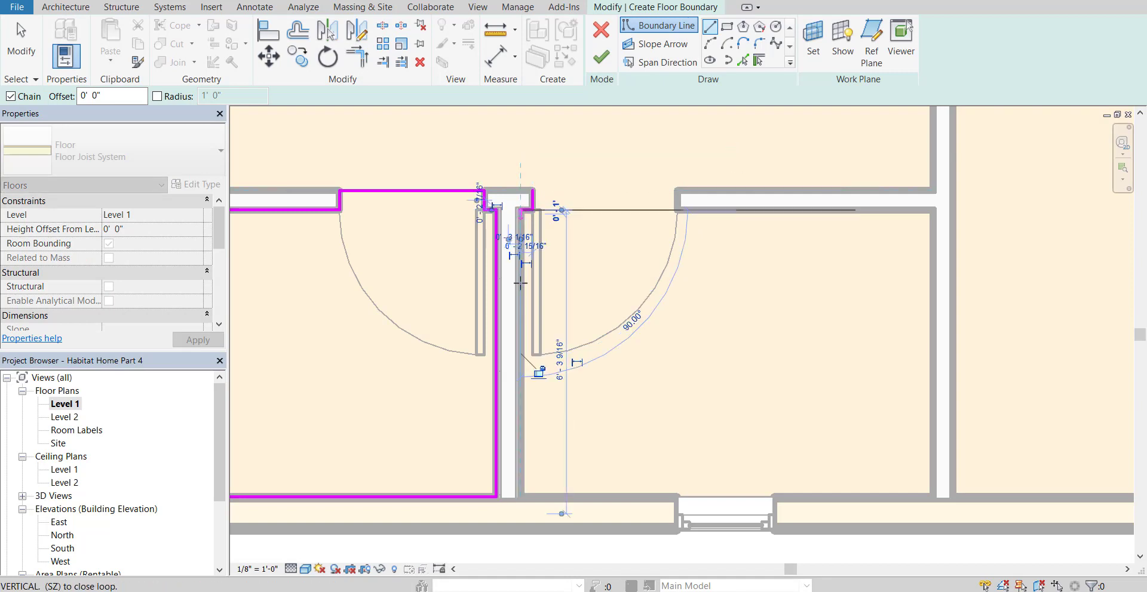
{"action": "left_click", "coordinate": [519, 495]}
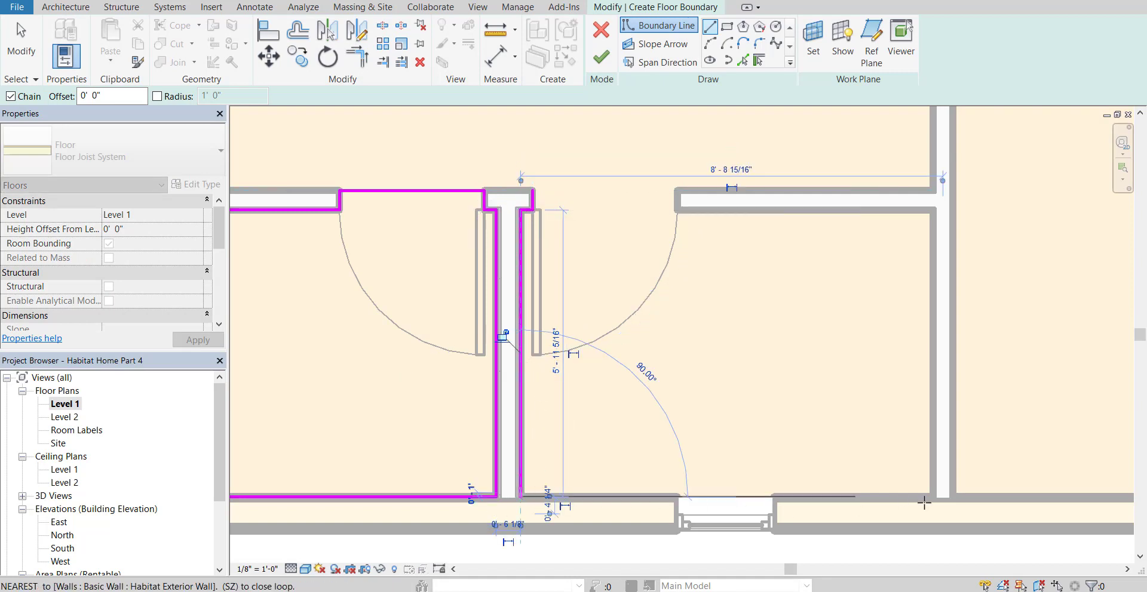
{"action": "left_click", "coordinate": [928, 494]}
{"action": "left_click", "coordinate": [927, 210]}
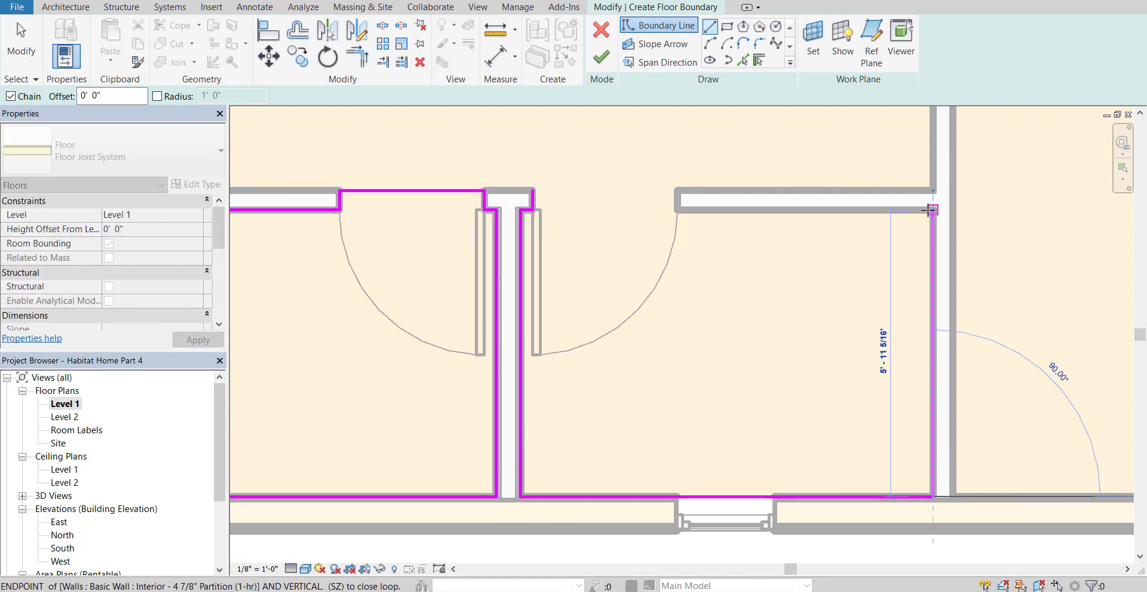
{"action": "left_click", "coordinate": [676, 210]}
{"action": "left_click", "coordinate": [676, 191]}
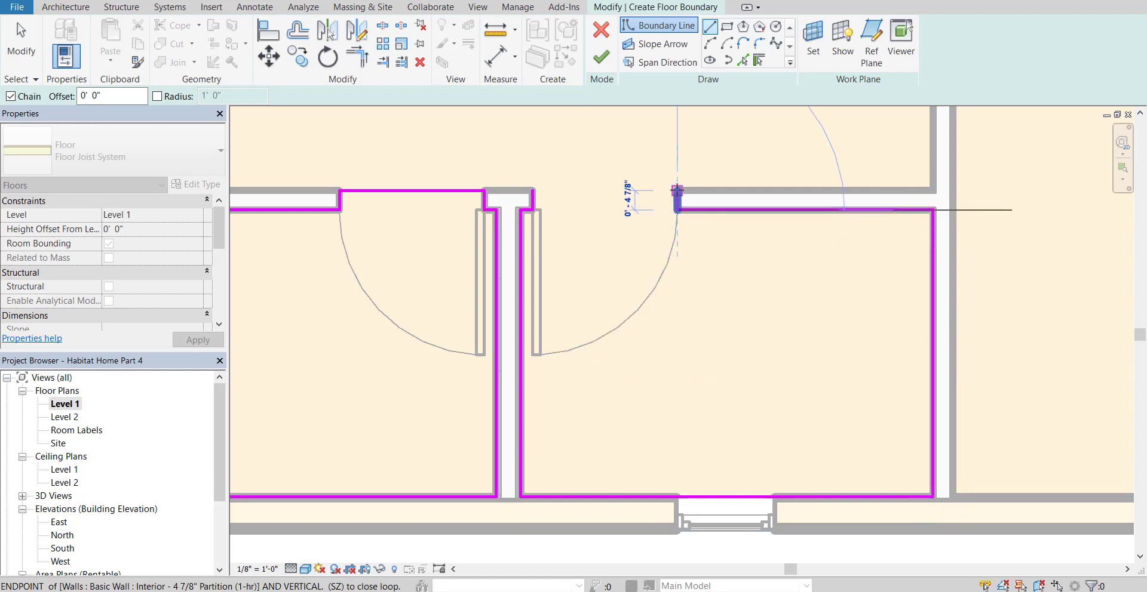
{"action": "left_click", "coordinate": [534, 191]}
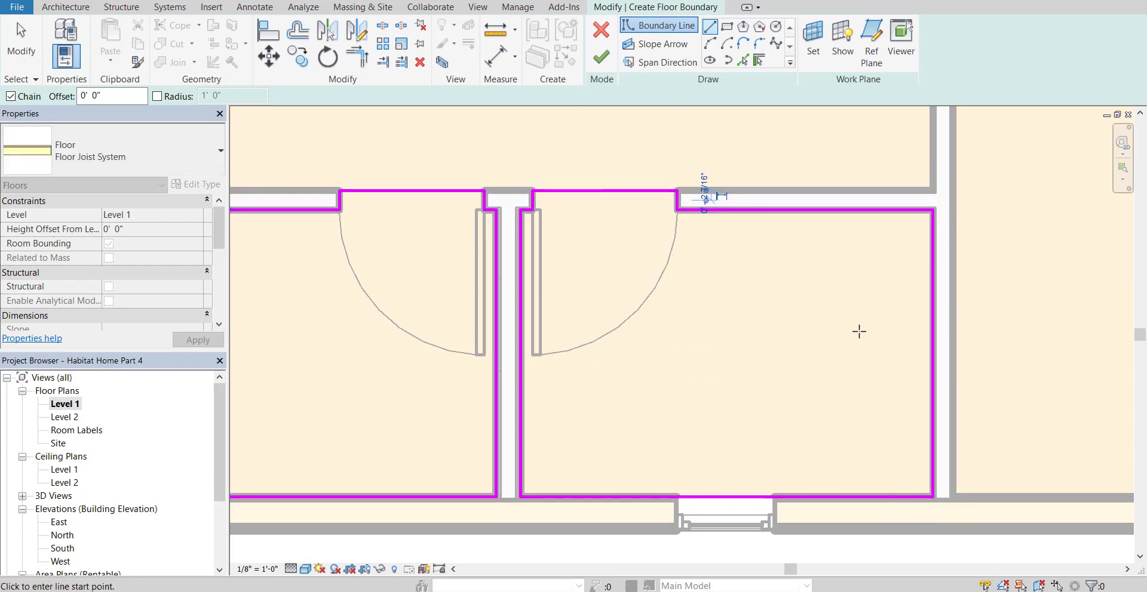
- Sketch boundary lines from the small upper room's door jamb along its upper, left and lower walls, about 7'-6 1/2" by 8'-5"
{"action": "scroll", "coordinate": [844, 341], "scroll_direction": "down", "scroll_amount": 2}
{"action": "middle_click_drag", "start_coordinate": [834, 359], "coordinate": [851, 239]}
{"action": "scroll", "coordinate": [752, 274], "scroll_direction": "up", "scroll_amount": 5}
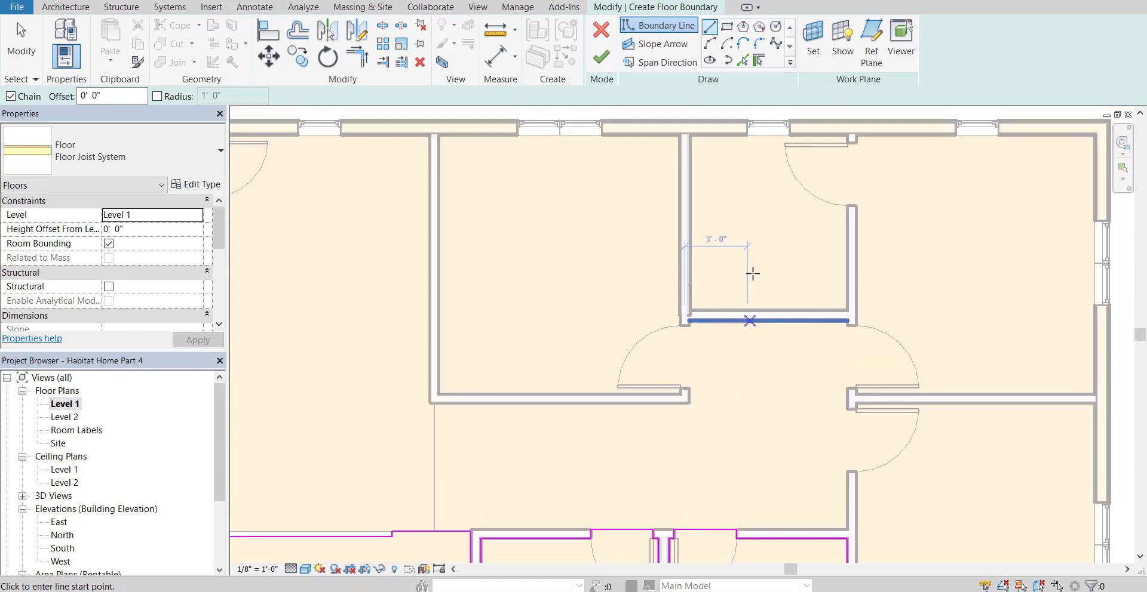
{"action": "scroll", "coordinate": [779, 223], "scroll_direction": "up", "scroll_amount": 4}
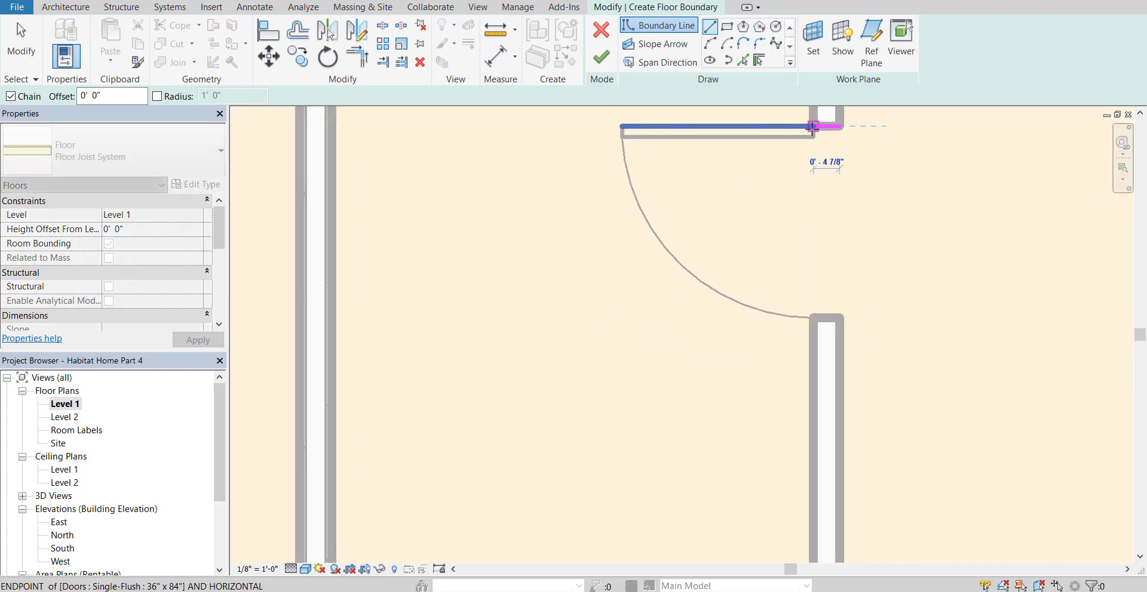
{"action": "middle_click_drag", "start_coordinate": [805, 129], "coordinate": [863, 272]}
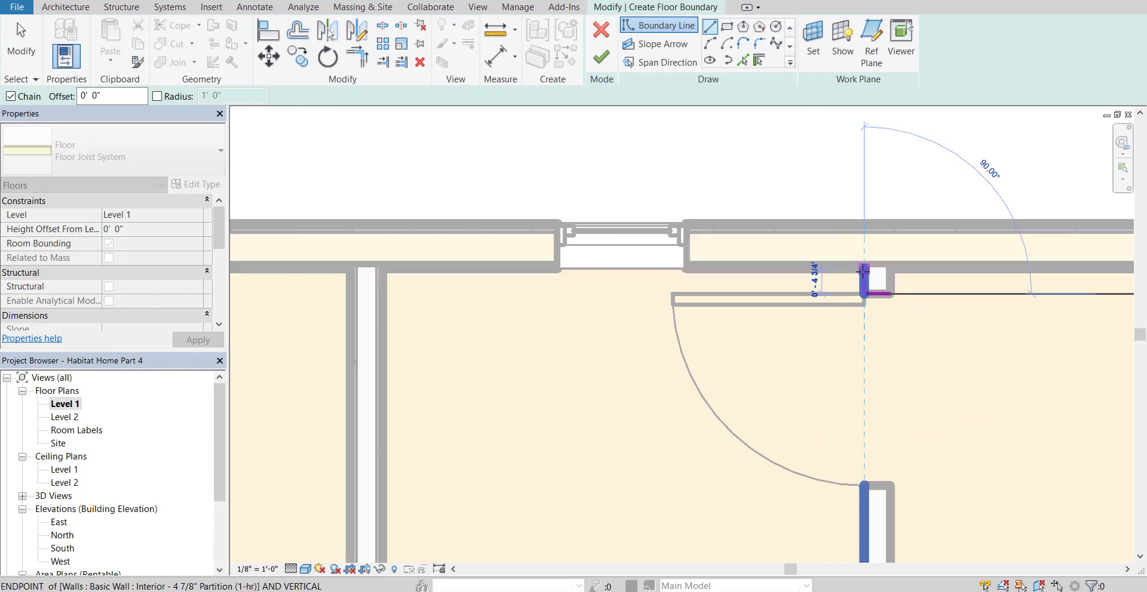
{"action": "left_click", "coordinate": [863, 271]}
{"action": "left_click", "coordinate": [387, 271]}
{"action": "middle_click_drag", "start_coordinate": [529, 478], "coordinate": [607, 121]}
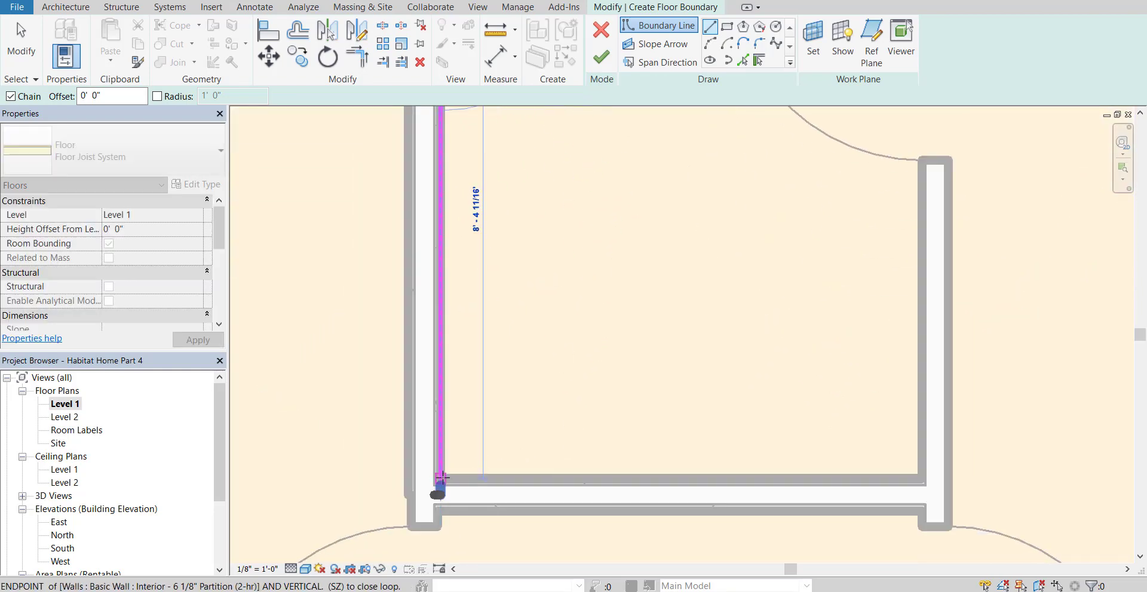
{"action": "left_click", "coordinate": [441, 477]}
{"action": "left_click", "coordinate": [928, 478]}
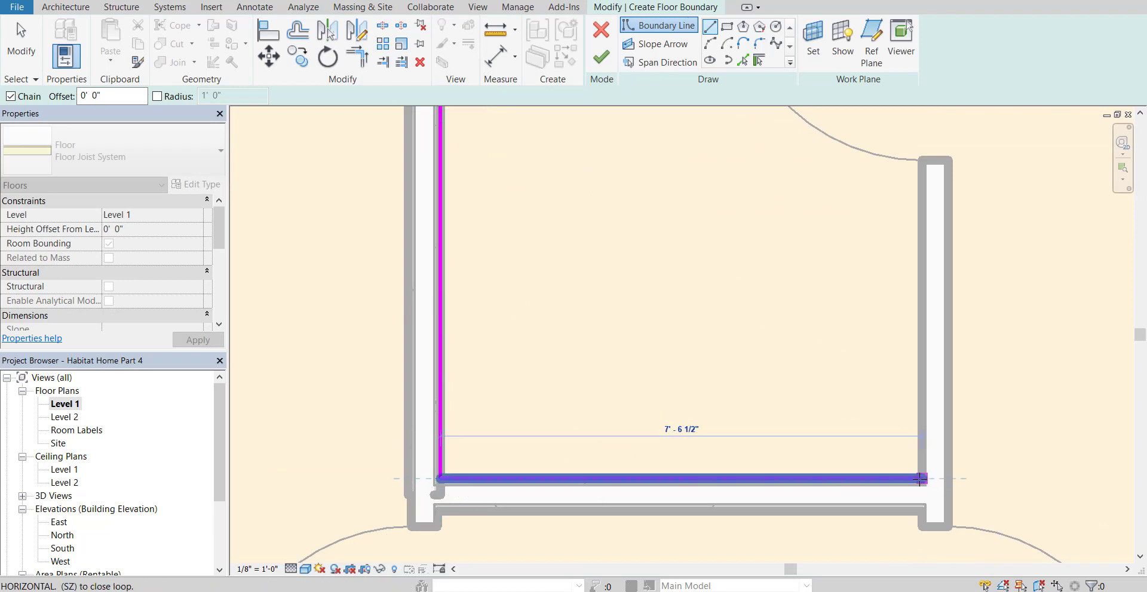
- Close the upper room's loop along its right wall, extending it about 5" outward through the door opening
{"action": "middle_click_drag", "start_coordinate": [857, 286], "coordinate": [807, 442]}
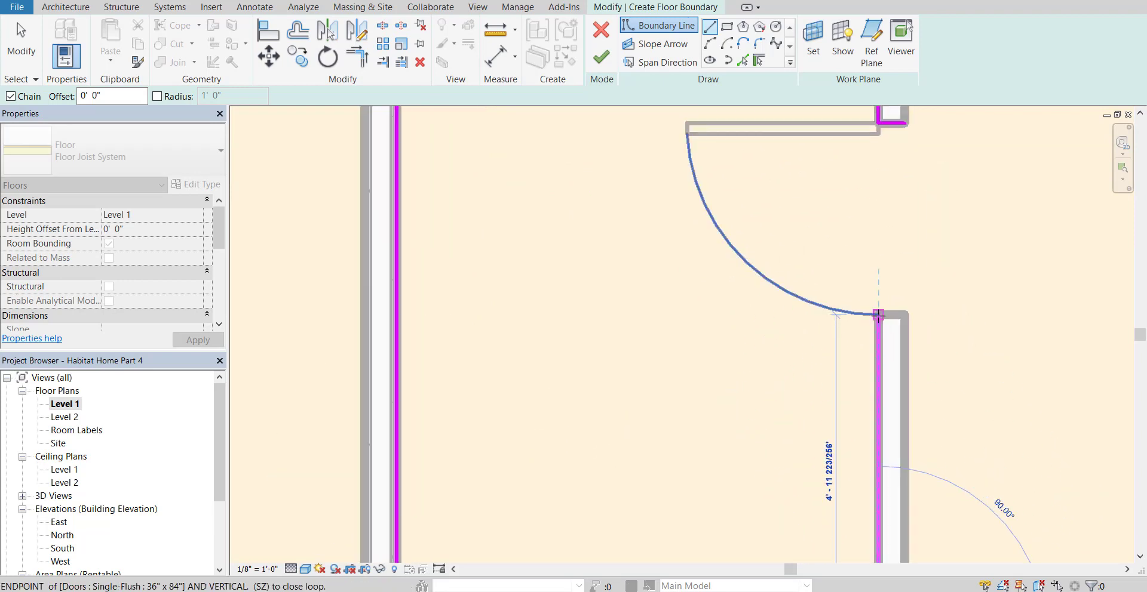
{"action": "left_click", "coordinate": [879, 317]}
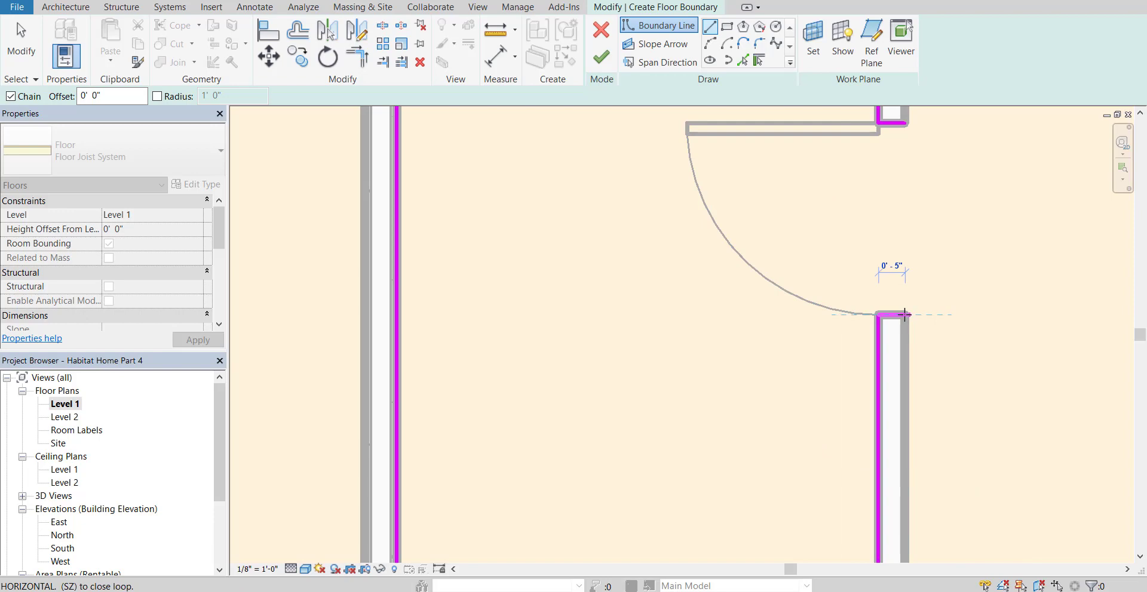
{"action": "left_click", "coordinate": [906, 315]}
{"action": "left_click", "coordinate": [906, 124]}
{"action": "scroll", "coordinate": [931, 335], "scroll_direction": "down", "scroll_amount": 1}
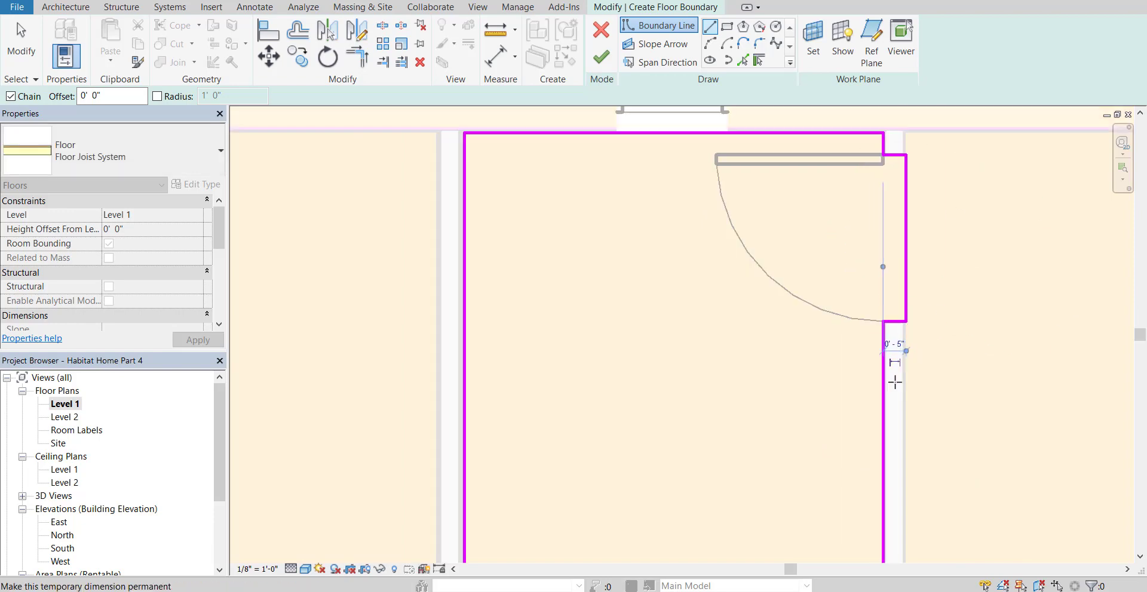
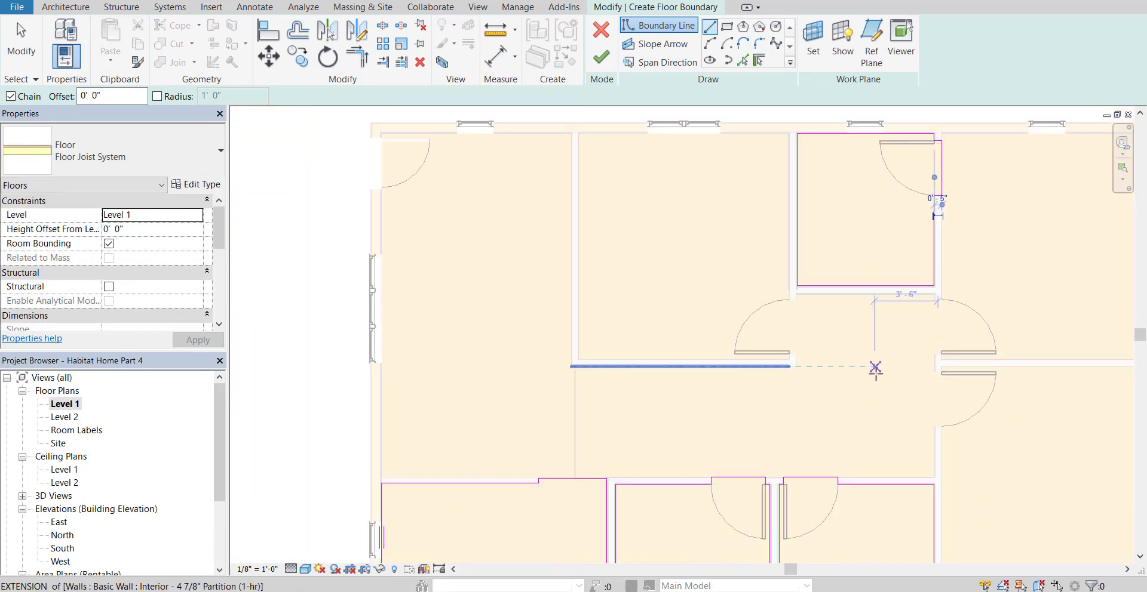
- Assign the 3" LW Concrete on 2" Metal Deck type to the sketched room floor, finish the sketch and deselect the floor
{"action": "scroll", "coordinate": [801, 413], "scroll_direction": "up", "scroll_amount": 2}
{"action": "middle_click_drag", "start_coordinate": [801, 413], "coordinate": [801, 396]}
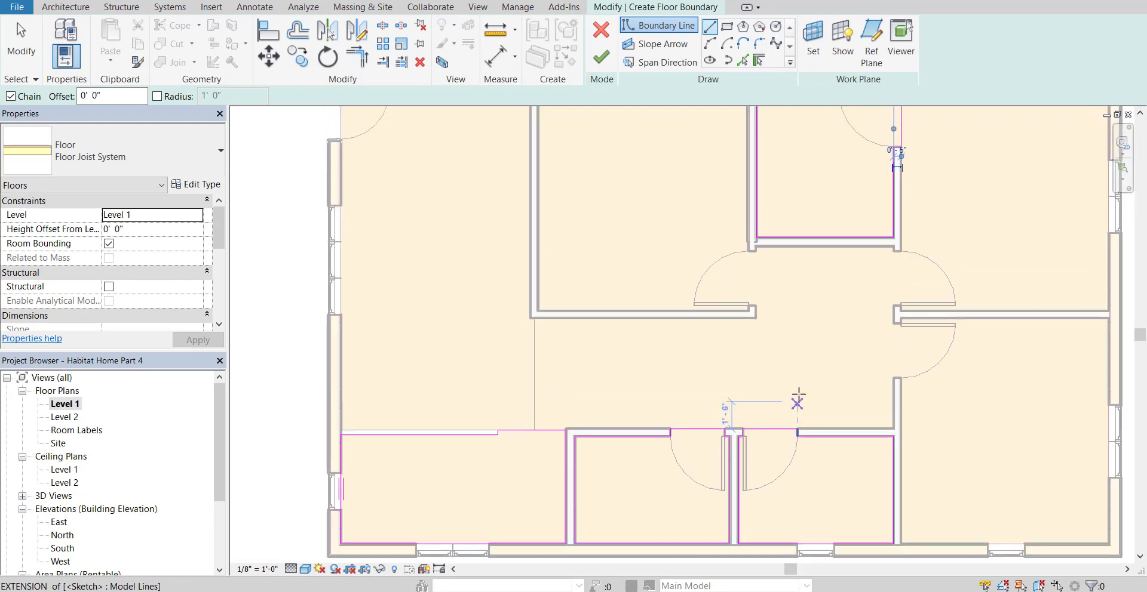
{"action": "scroll", "coordinate": [800, 364], "scroll_direction": "down", "scroll_amount": 2}
{"action": "scroll", "coordinate": [719, 373], "scroll_direction": "up", "scroll_amount": 2}
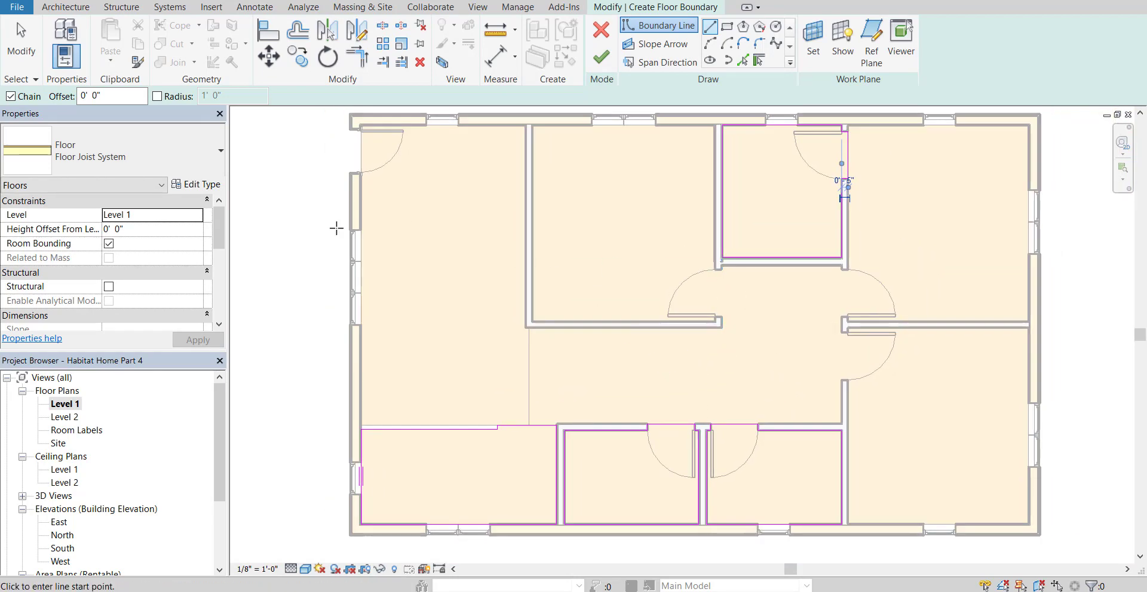
{"action": "left_click", "coordinate": [185, 154]}
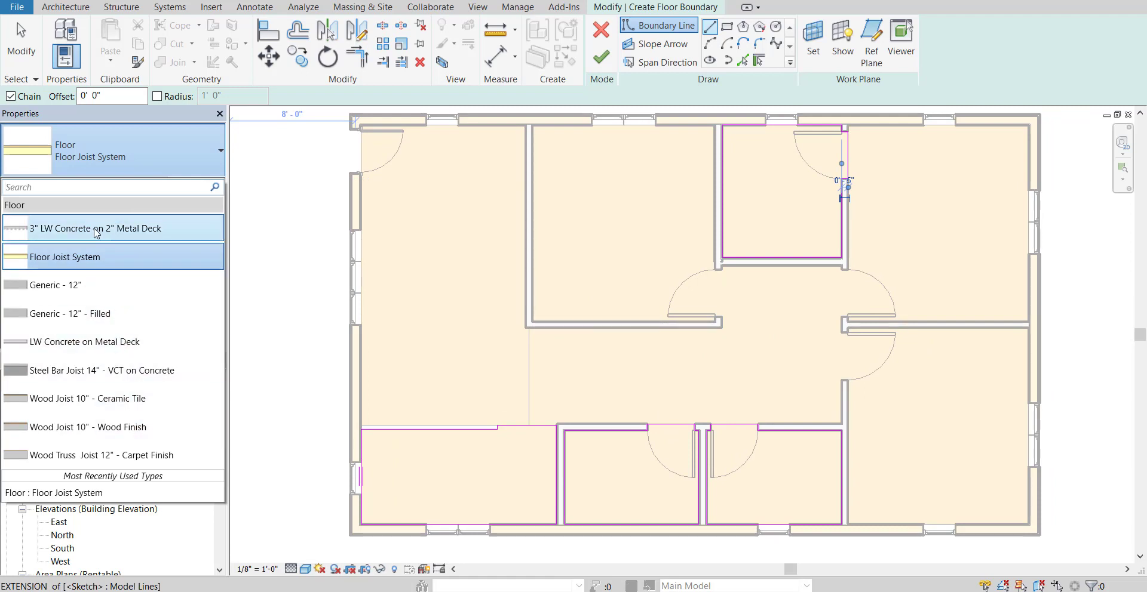
{"action": "left_click", "coordinate": [60, 235]}
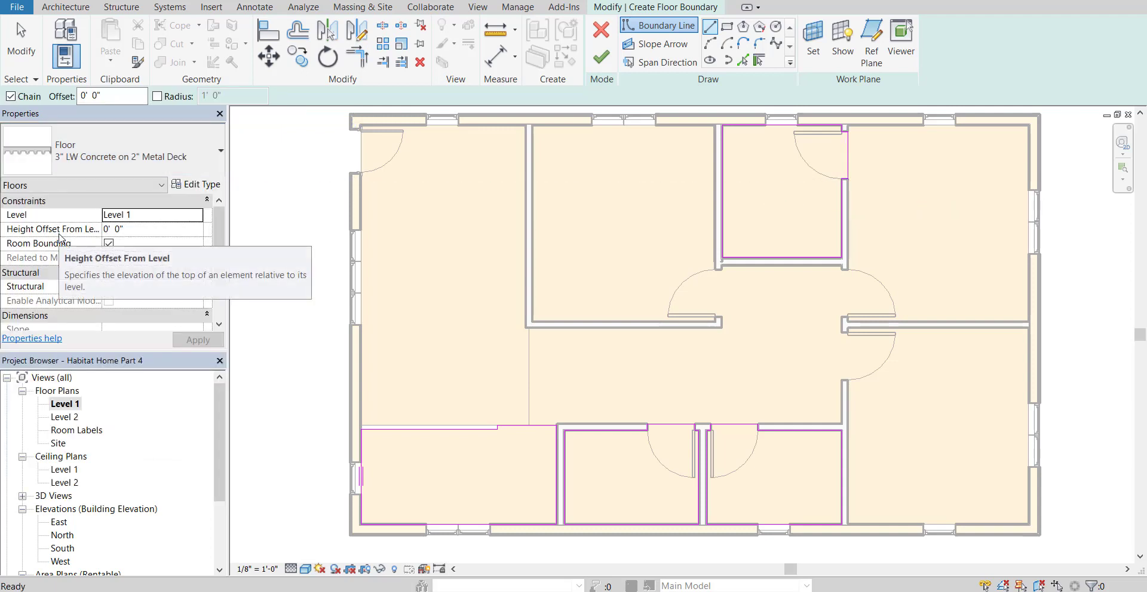
{"action": "left_click", "coordinate": [600, 61]}
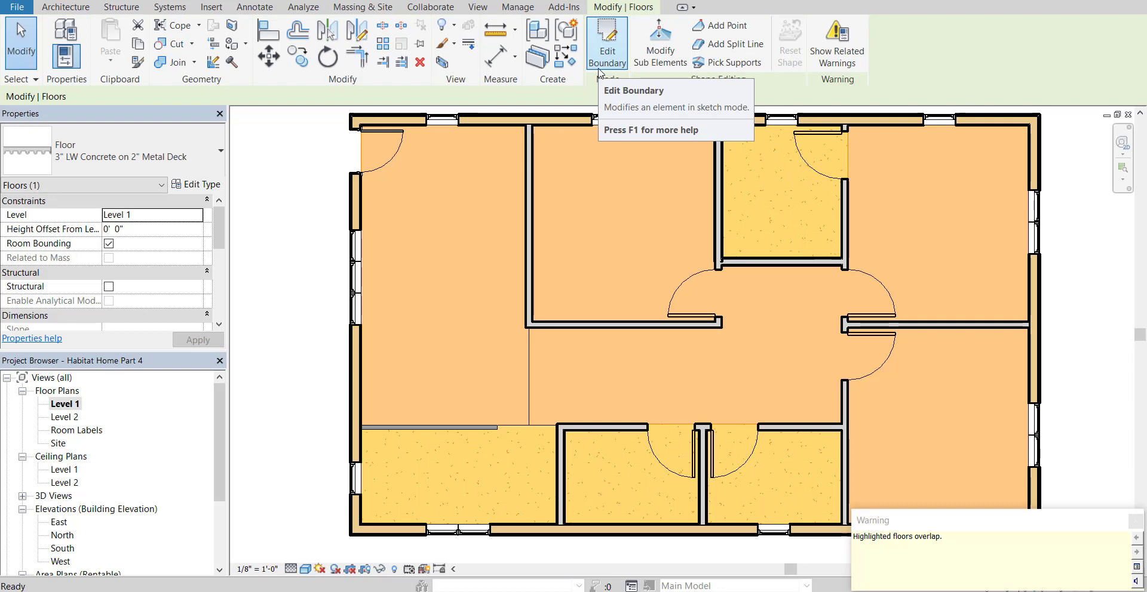
{"action": "key", "text": "Escape"}
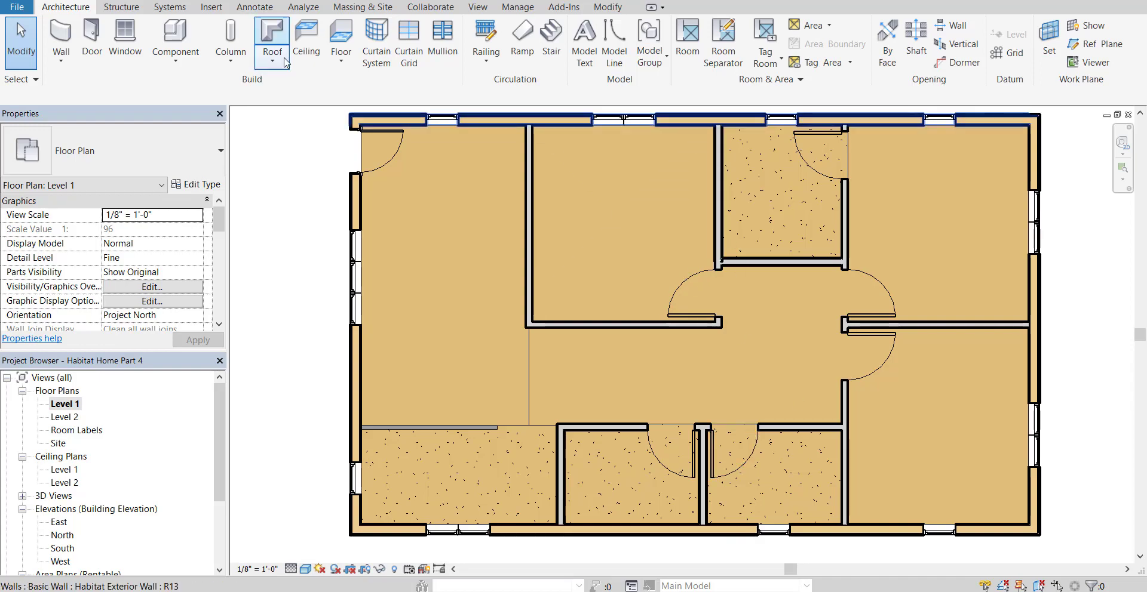
- Open the default 3D view and examine from above how the concrete room floors meet the joist floor
{"action": "left_click", "coordinate": [478, 7]}
{"action": "left_click", "coordinate": [422, 33]}
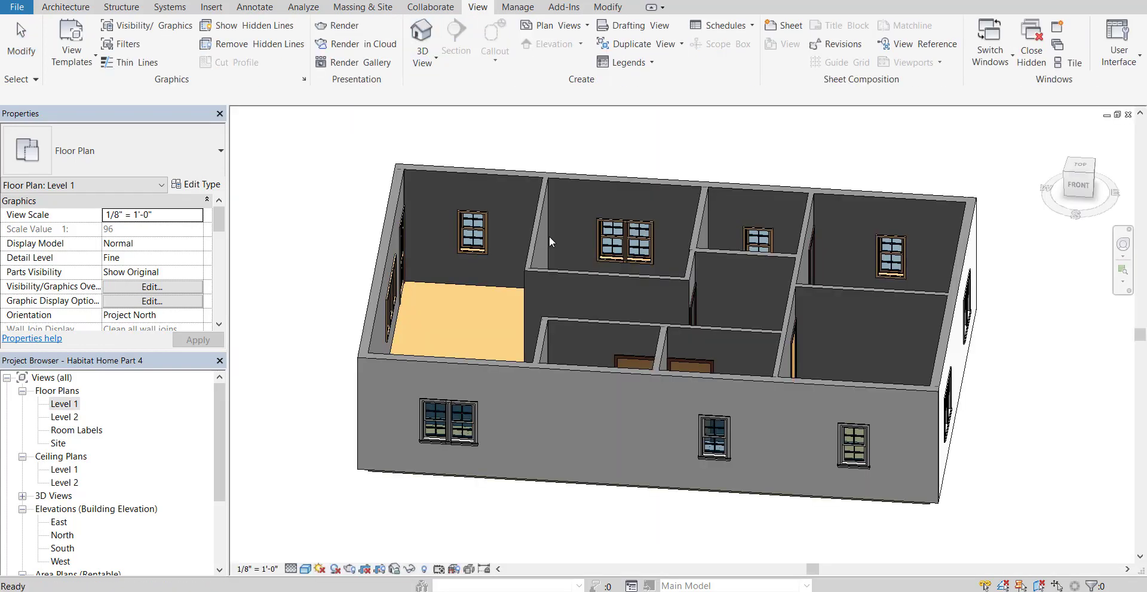
{"action": "mouse_move", "coordinate": [818, 436]}
{"action": "middle_mouse_down", "text": "shift"}
{"action": "mouse_move", "coordinate": [725, 361]}
{"action": "mouse_move", "coordinate": [706, 436]}
{"action": "mouse_move", "coordinate": [723, 450]}
{"action": "mouse_move", "coordinate": [720, 437]}
{"action": "mouse_move", "coordinate": [762, 414]}
{"action": "mouse_move", "coordinate": [804, 422]}
{"action": "middle_mouse_up", "text": "shift"}
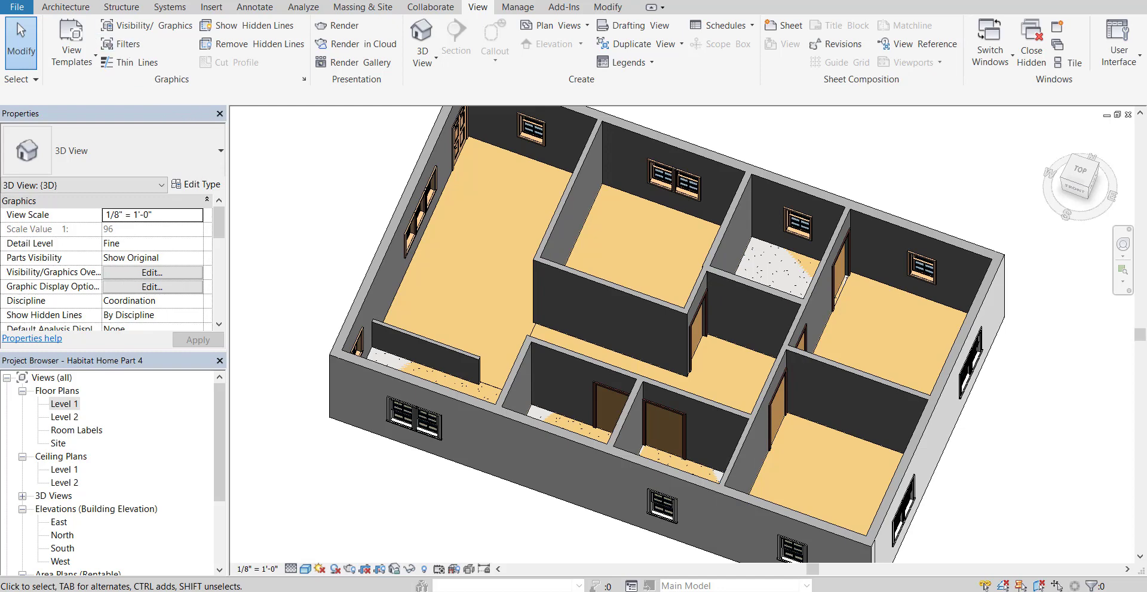
- Return to the Level 1 floor plan with the boundary sketch of the room floors open again
{"action": "key", "text": "s"}
{"action": "key", "text": "b"}
{"action": "double_click", "coordinate": [63, 404]}
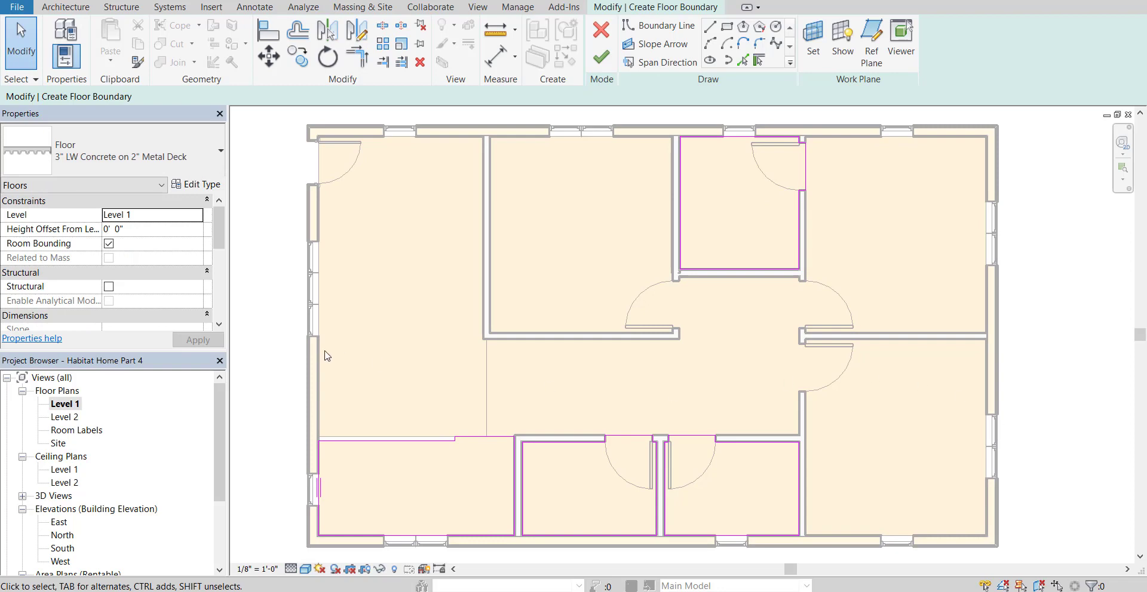
- Duplicate the 3" LW Concrete on 2" Metal Deck floor type under the name Tile
{"action": "left_click", "coordinate": [192, 189]}
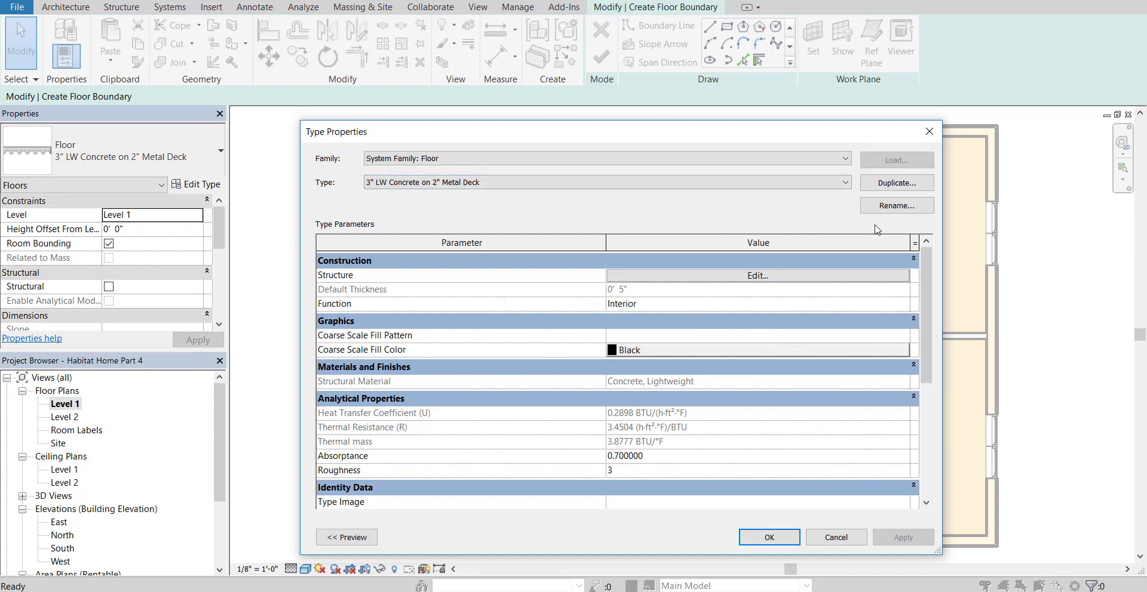
{"action": "left_click", "coordinate": [897, 184]}
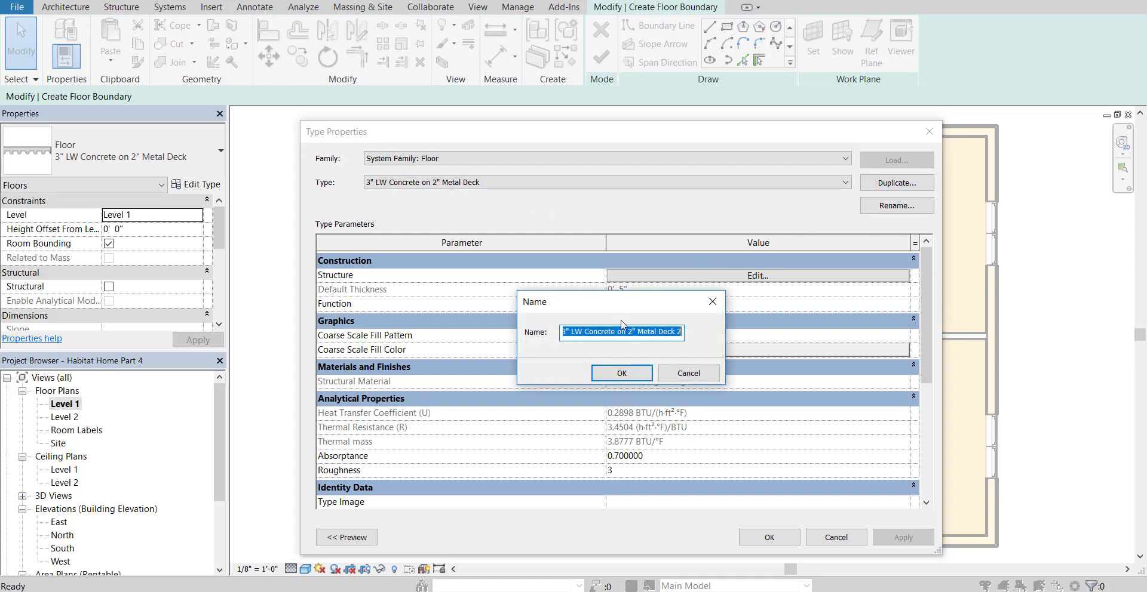
{"action": "type", "text": "Tile"}
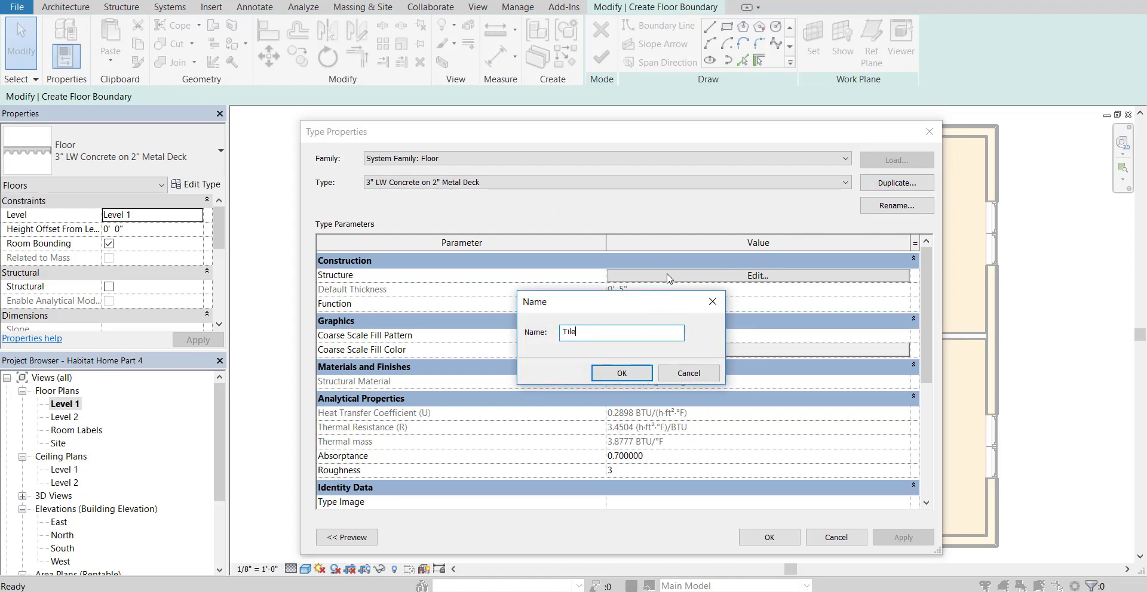
{"action": "left_click", "coordinate": [622, 373]}
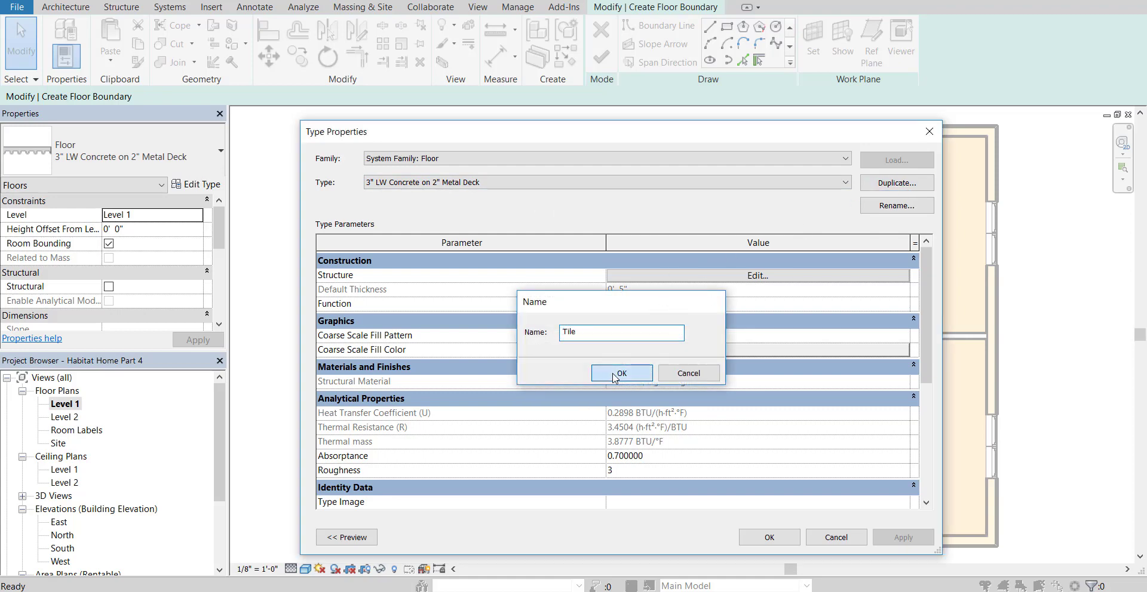
- In the Tile type's structure, delete the Structural Deck layer and set the Structure layer's thickness to 1/2"
{"action": "left_click", "coordinate": [638, 281]}
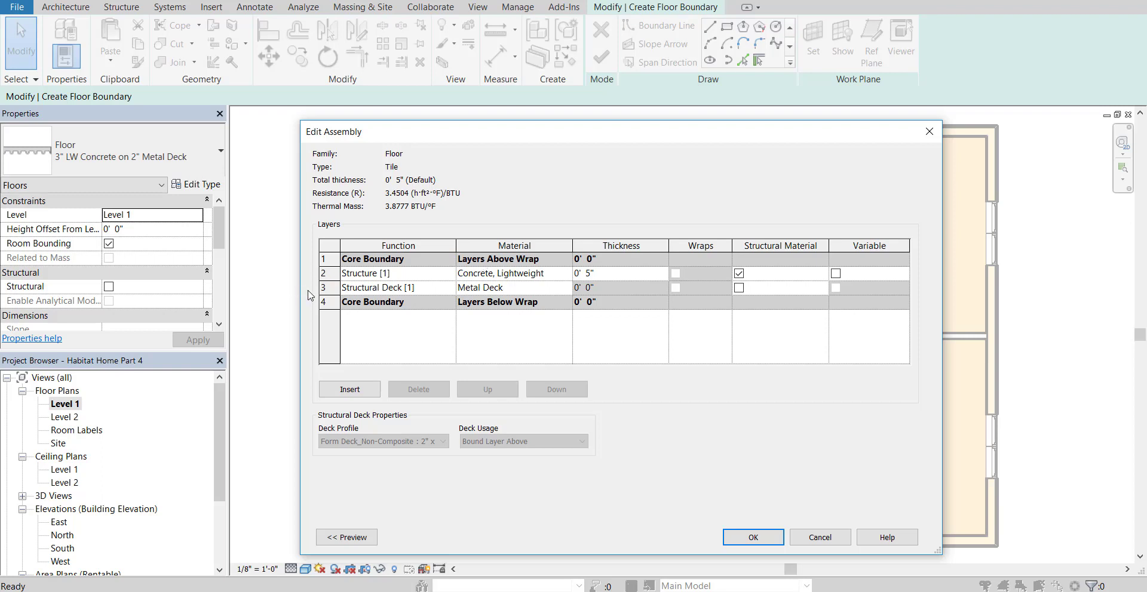
{"action": "left_click", "coordinate": [327, 287]}
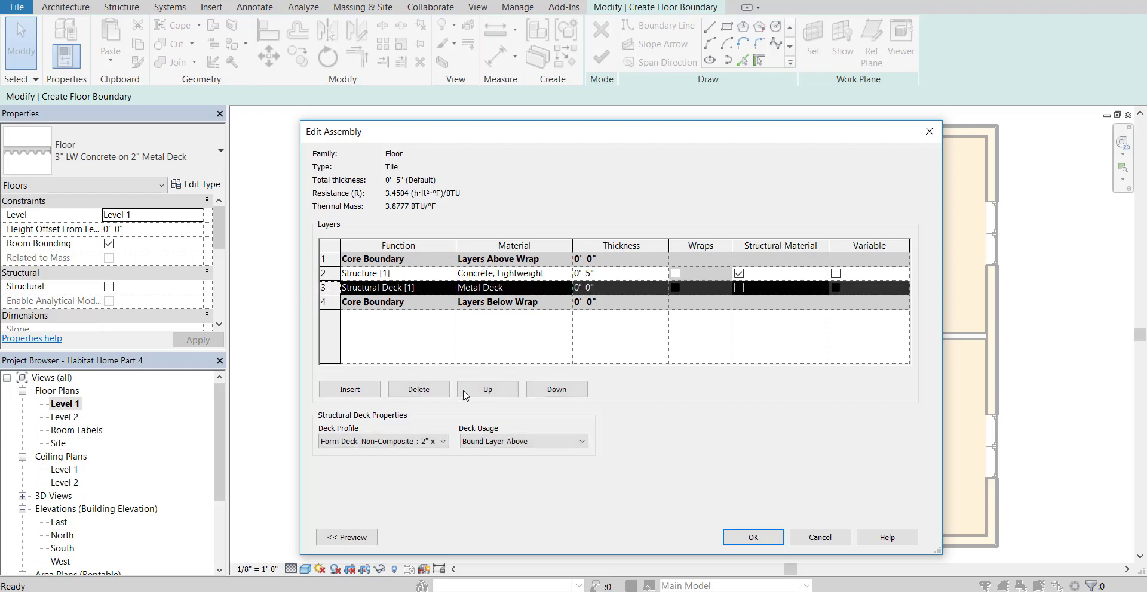
{"action": "left_click", "coordinate": [430, 392]}
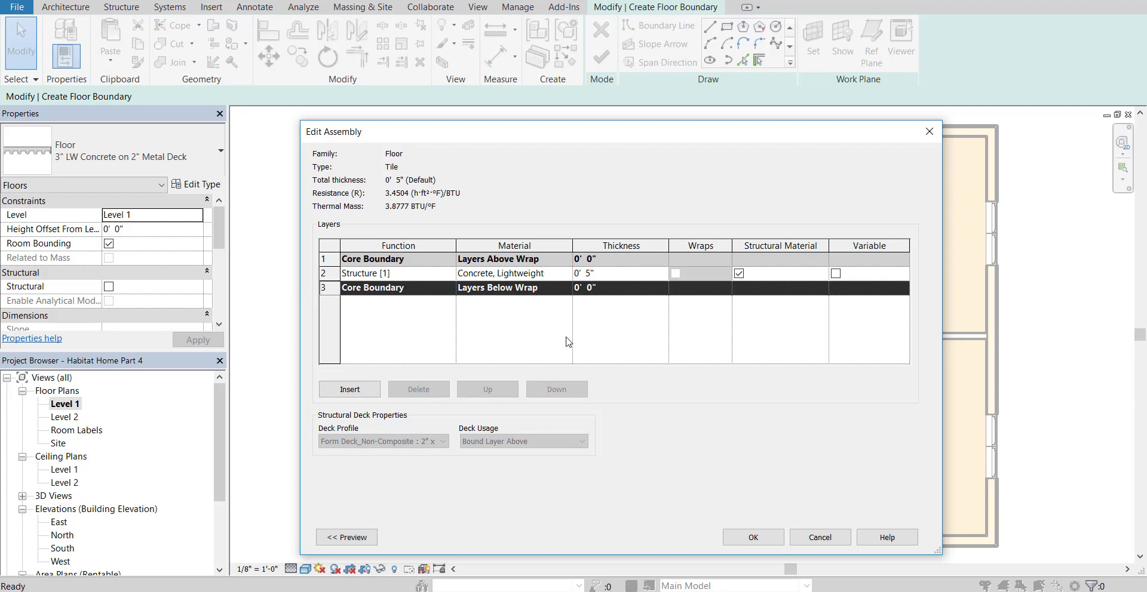
{"action": "left_click", "coordinate": [590, 274]}
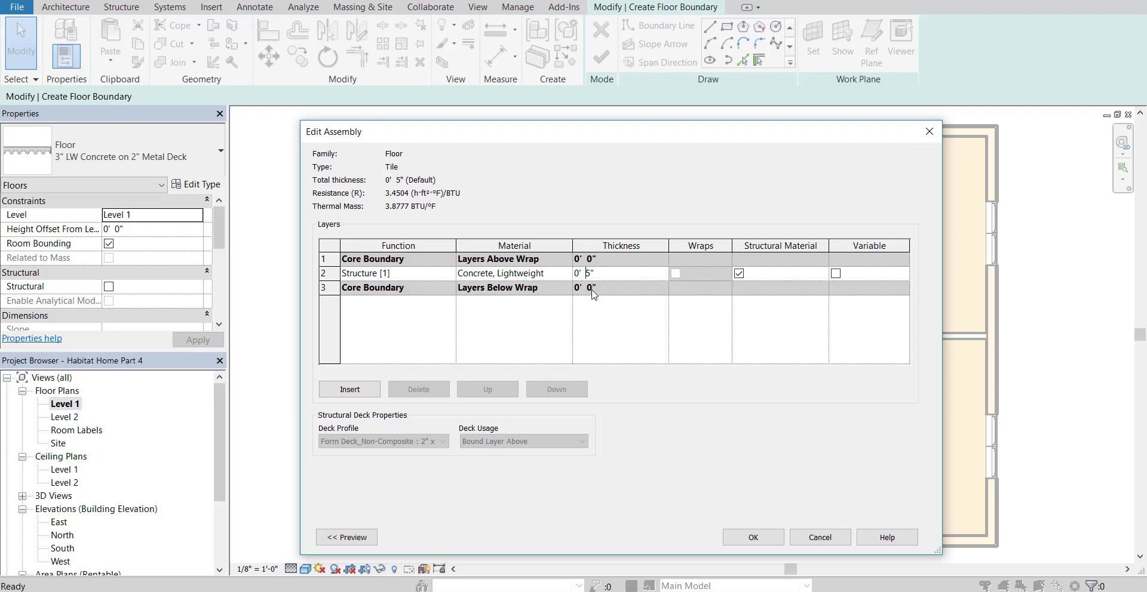
{"action": "left_click", "coordinate": [593, 319]}
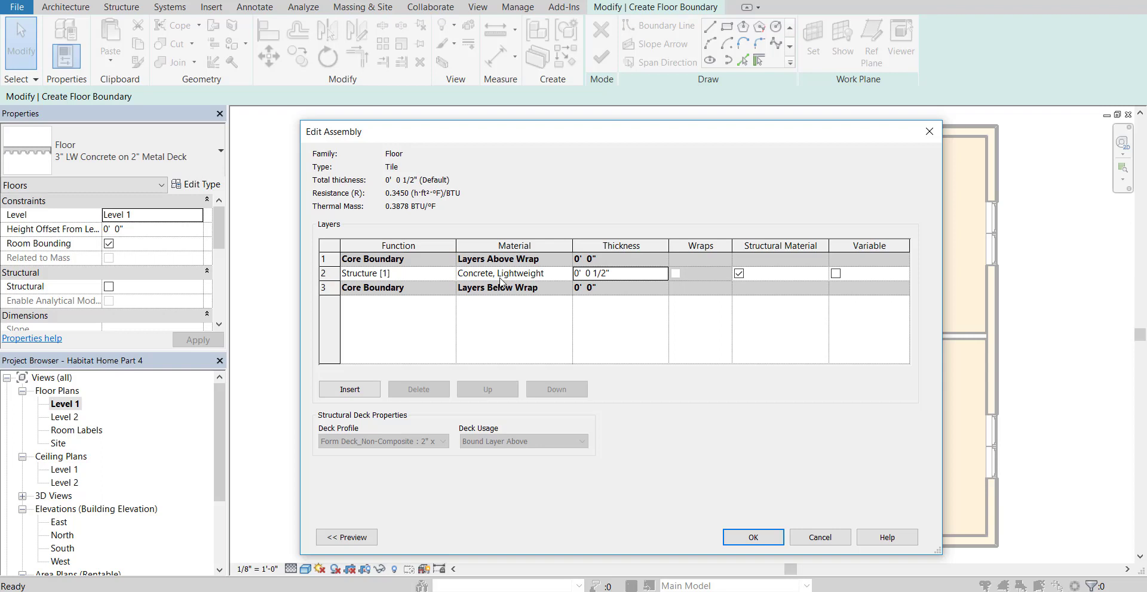
- Open the Structure layer's material for editing and search the project materials for "tile"
{"action": "left_click", "coordinate": [539, 276]}
{"action": "left_click", "coordinate": [567, 273]}
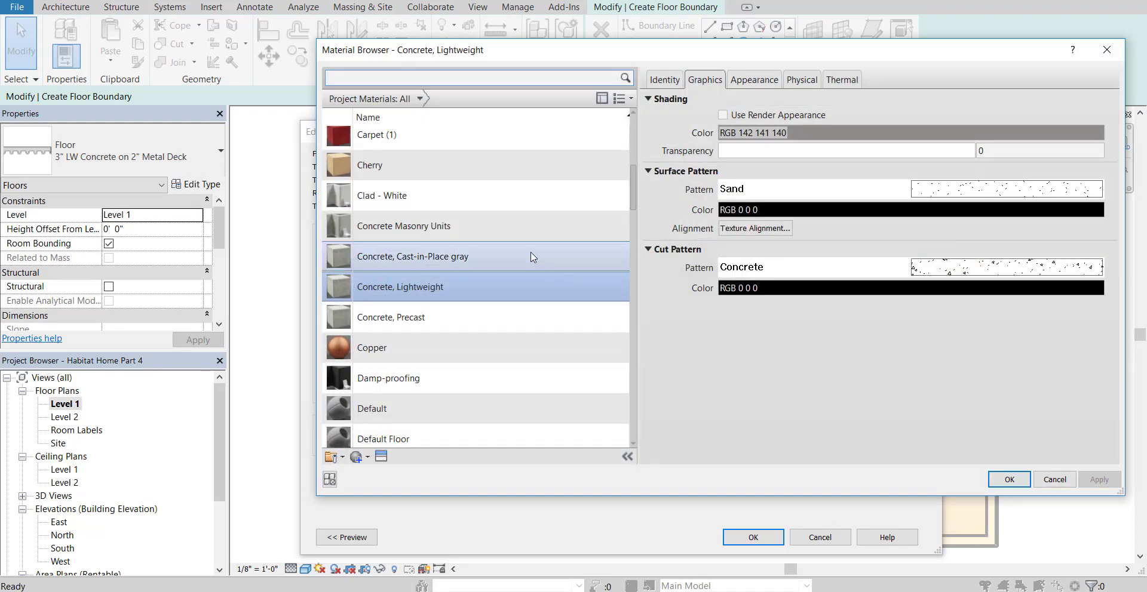
{"action": "type", "text": "tile"}
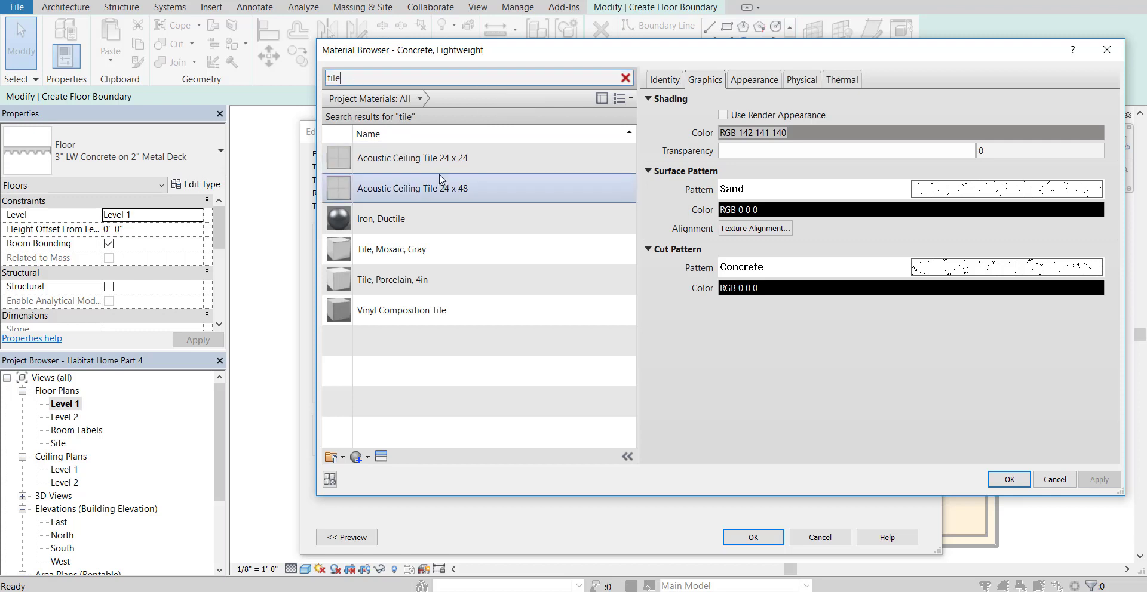
- Create a new material and name it White Tile
{"action": "left_click", "coordinate": [361, 458]}
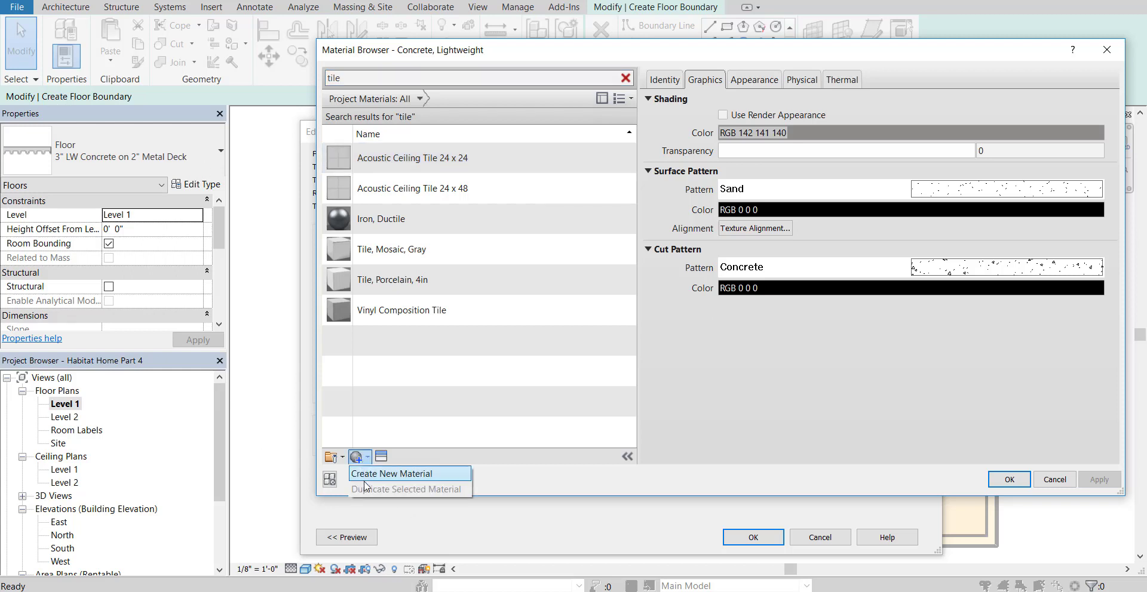
{"action": "left_click", "coordinate": [370, 474]}
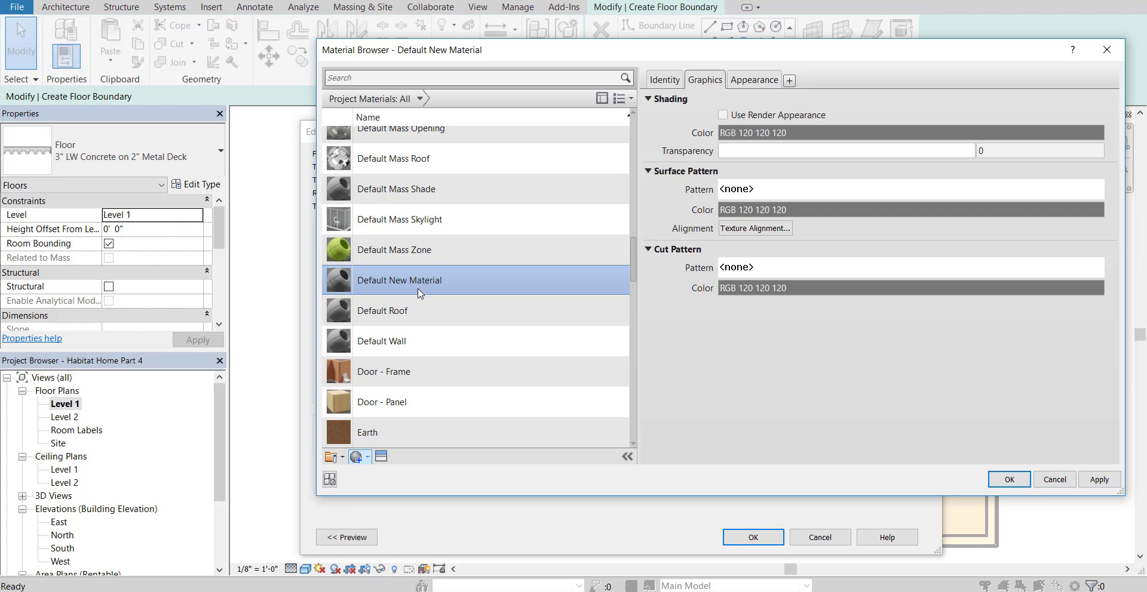
{"action": "left_click", "coordinate": [664, 80]}
{"action": "left_click", "coordinate": [744, 139]}
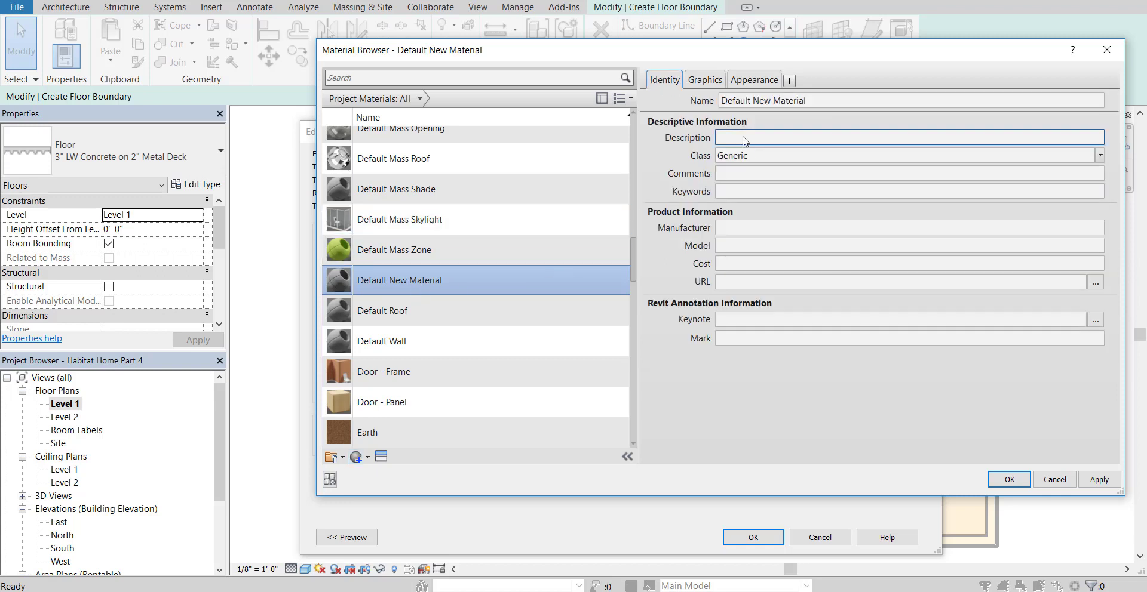
{"action": "left_click", "coordinate": [783, 95]}
{"action": "left_click_drag", "start_coordinate": [806, 100], "coordinate": [717, 94]}
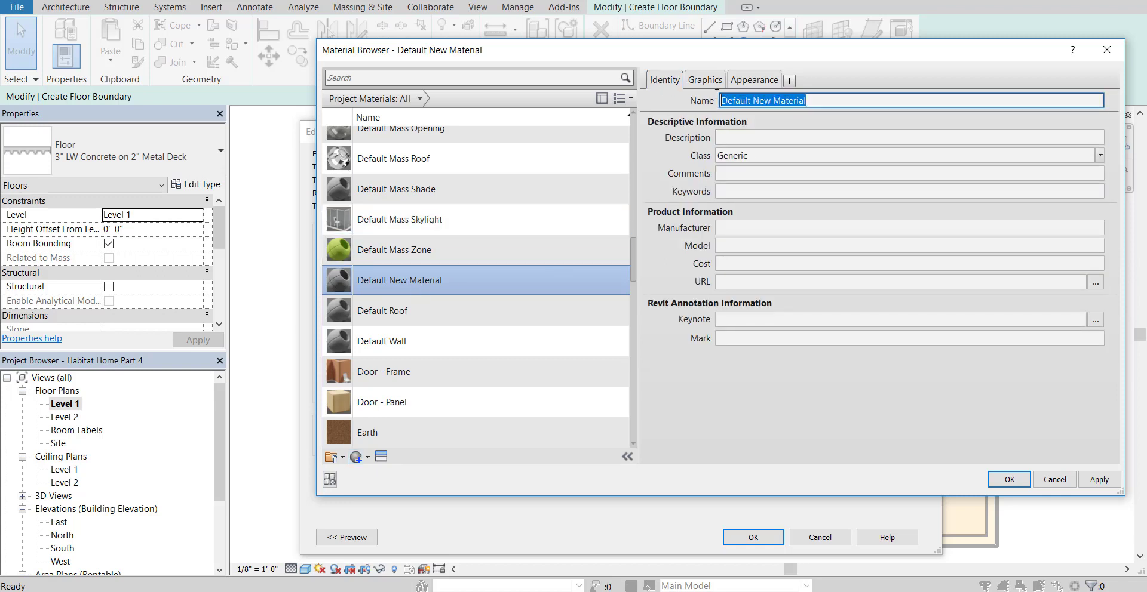
{"action": "type", "text": "White Tile"}
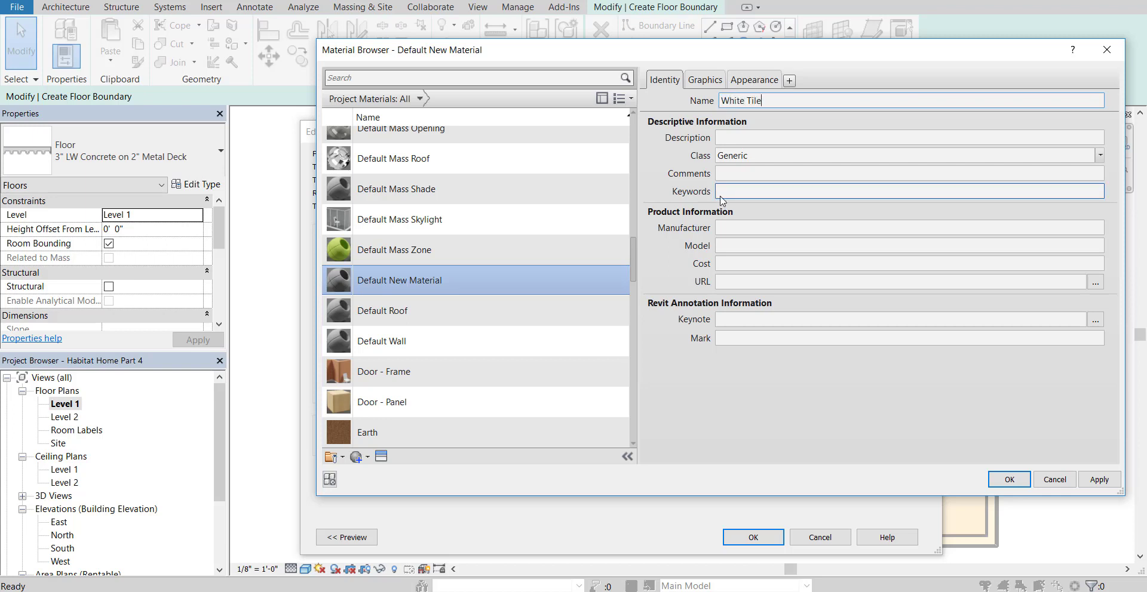
{"action": "key", "text": "Return"}
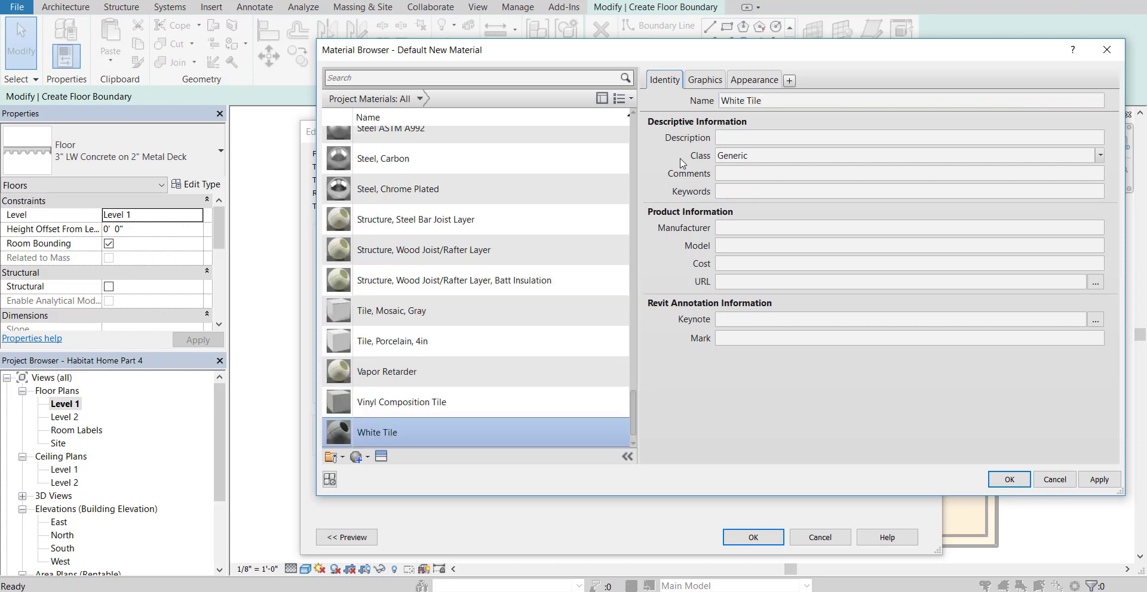
- Assign the Tile JPG from the Floors folder as the generic appearance image of the White Tile material
{"action": "left_click", "coordinate": [752, 85]}
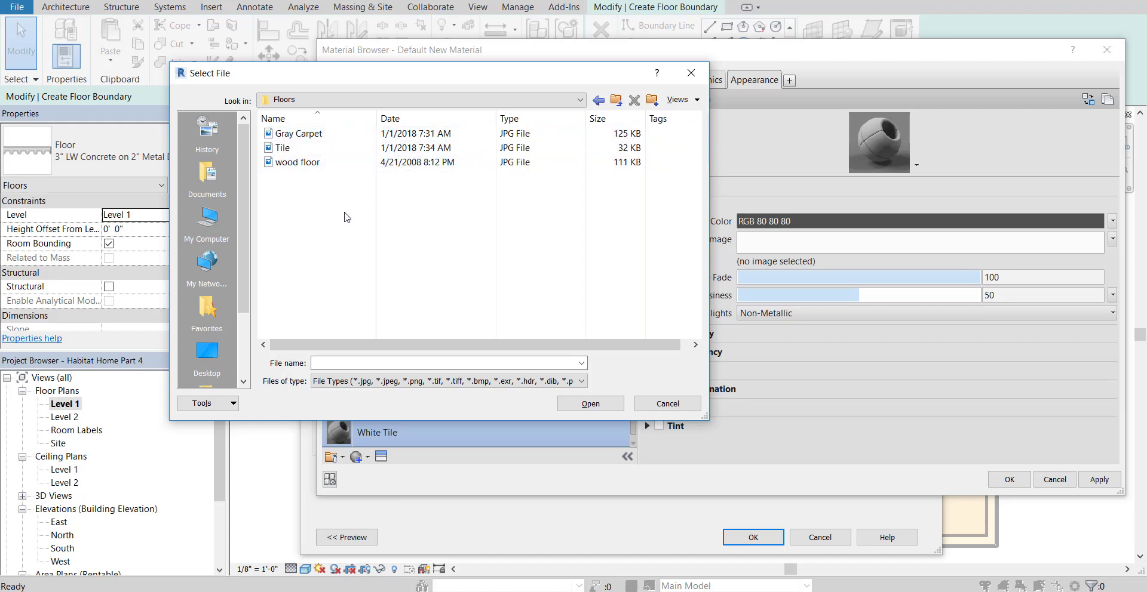
{"action": "left_click", "coordinate": [289, 153]}
{"action": "double_click", "coordinate": [289, 154]}
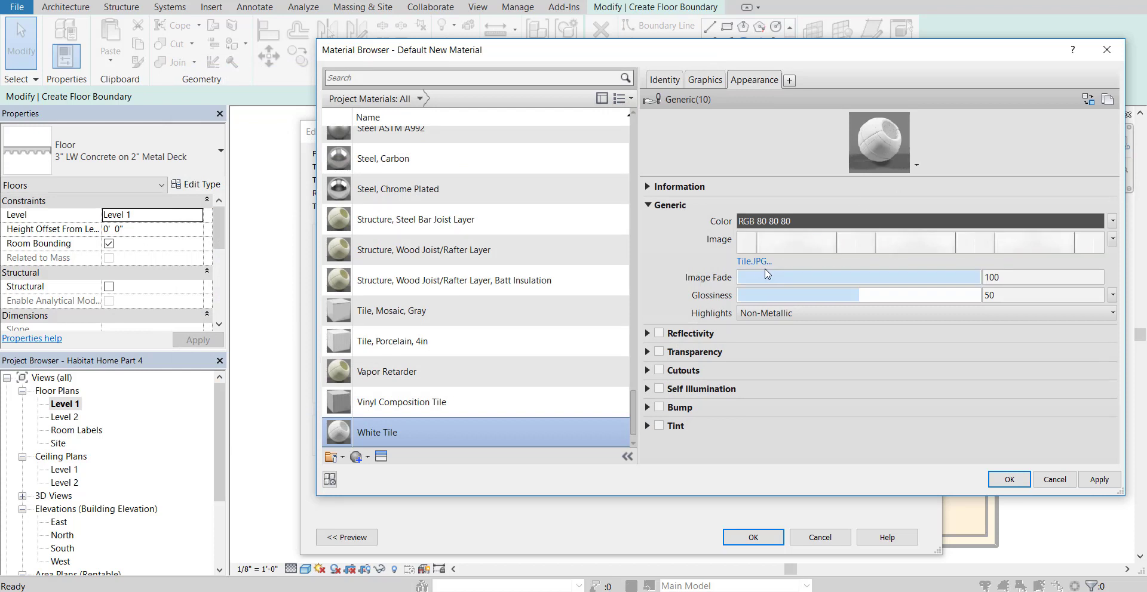
- Review the scale and horizontal and vertical repeat settings of the Tile.JPG texture, leaving them as they are
{"action": "mouse_move", "coordinate": [770, 251]}
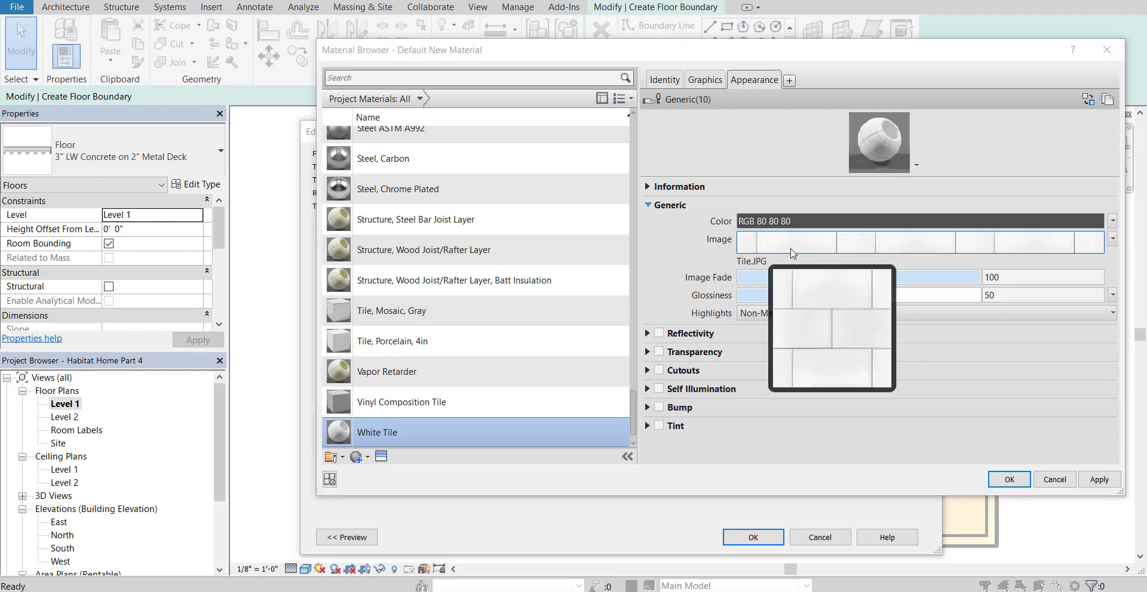
{"action": "left_click", "coordinate": [799, 240]}
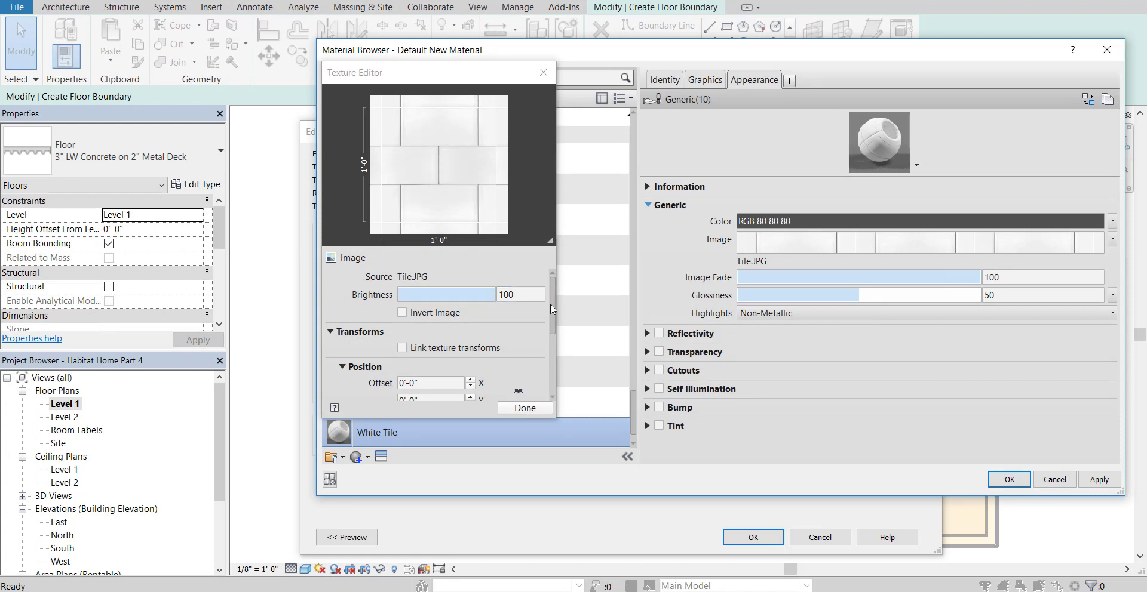
{"action": "left_click_drag", "start_coordinate": [550, 304], "coordinate": [548, 338]}
{"action": "scroll", "coordinate": [548, 338], "scroll_direction": "down", "scroll_amount": 3}
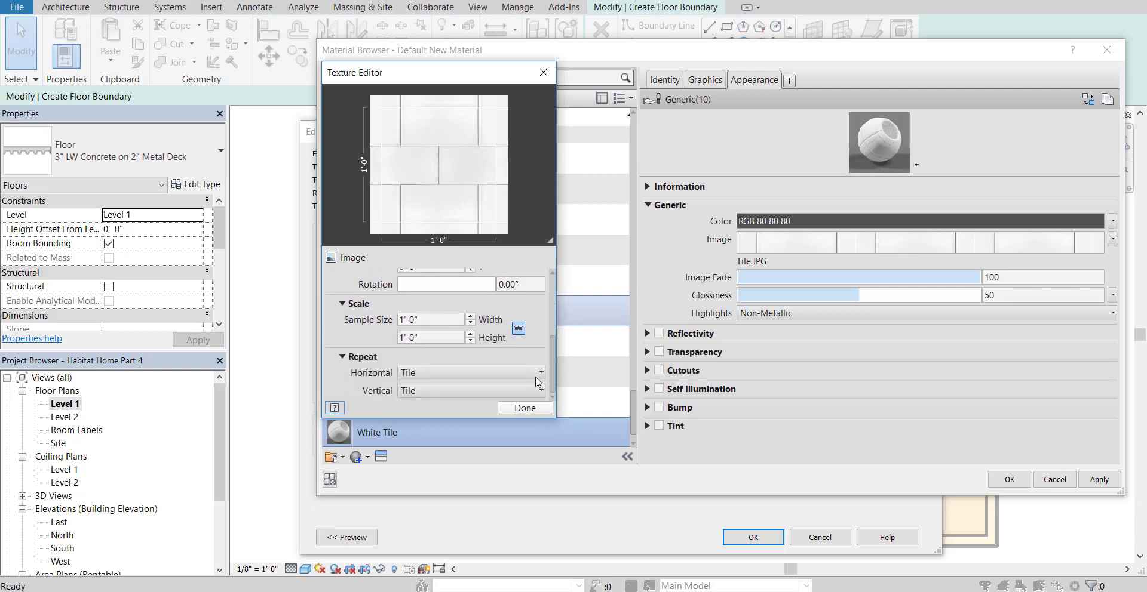
{"action": "left_click", "coordinate": [409, 375]}
{"action": "left_click", "coordinate": [416, 374]}
{"action": "left_click", "coordinate": [421, 392]}
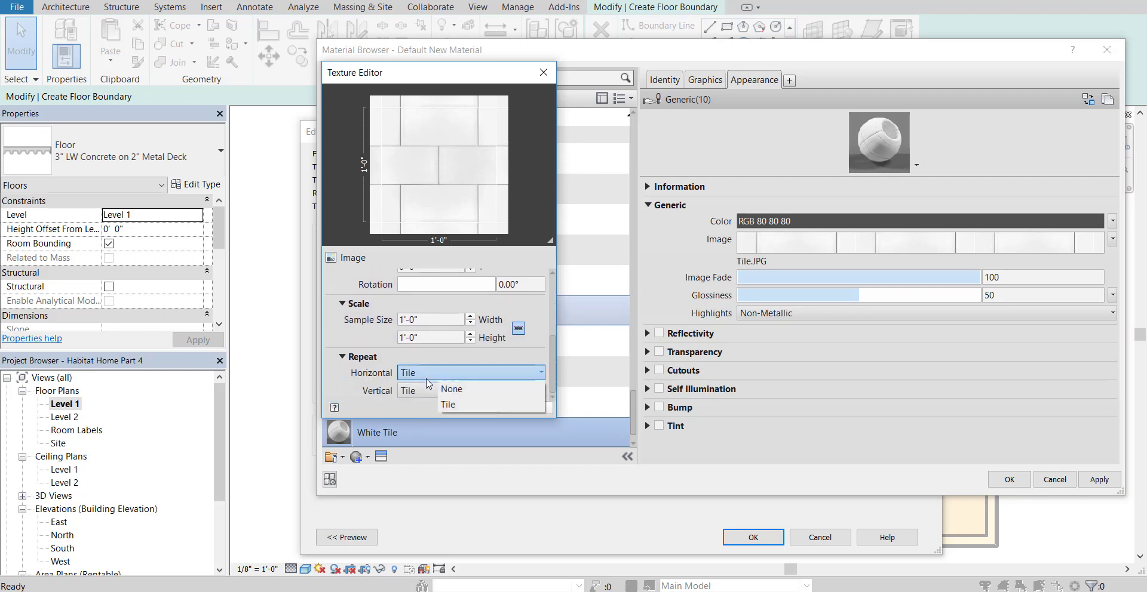
{"action": "left_click", "coordinate": [377, 385]}
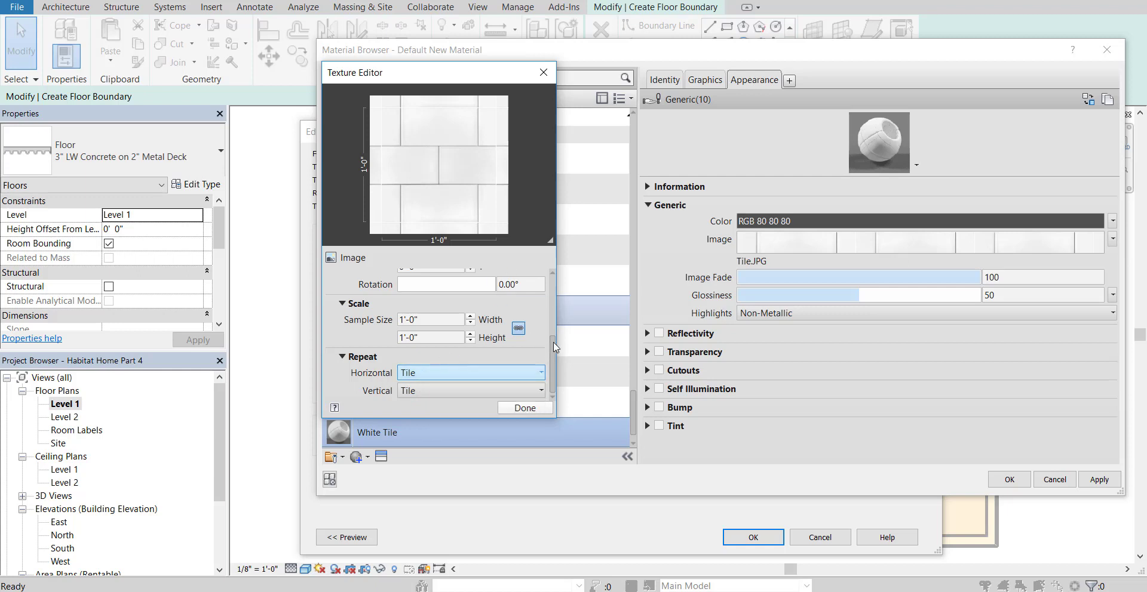
{"action": "left_click_drag", "start_coordinate": [553, 347], "coordinate": [550, 282]}
{"action": "left_click", "coordinate": [525, 408]}
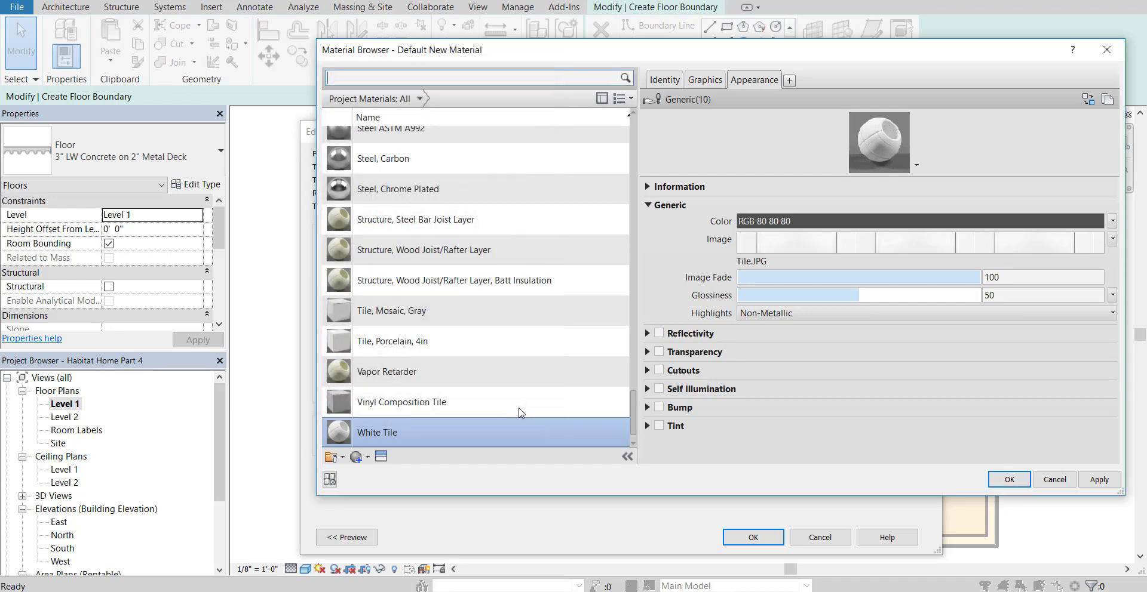
- Apply White Tile as the Structure layer's material and accept the Tile floor type's assembly and properties
{"action": "left_click", "coordinate": [1009, 481]}
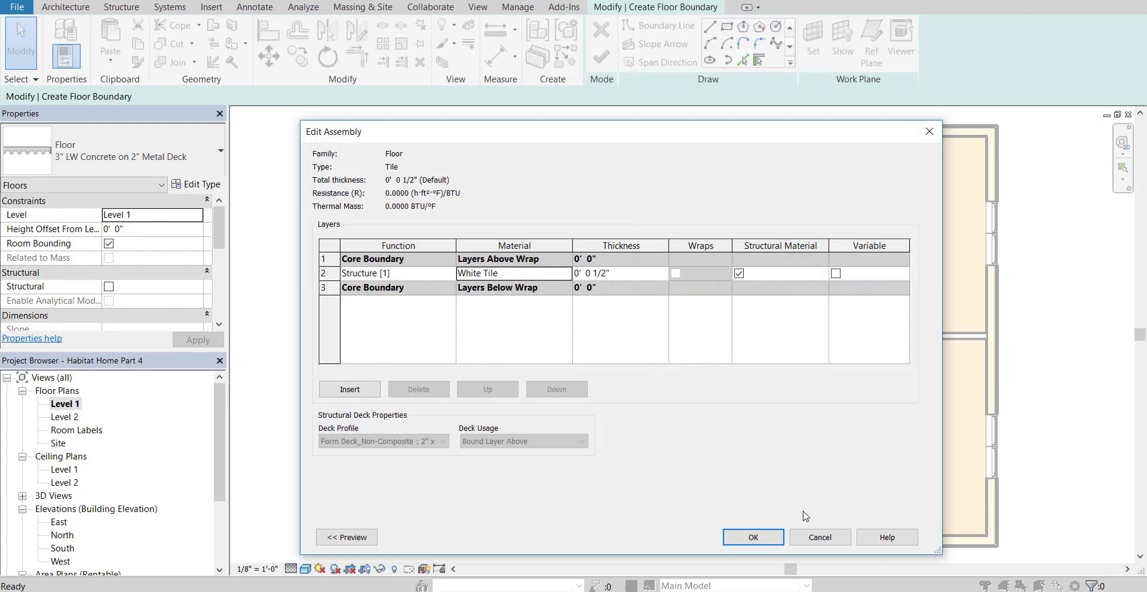
{"action": "left_click", "coordinate": [759, 535]}
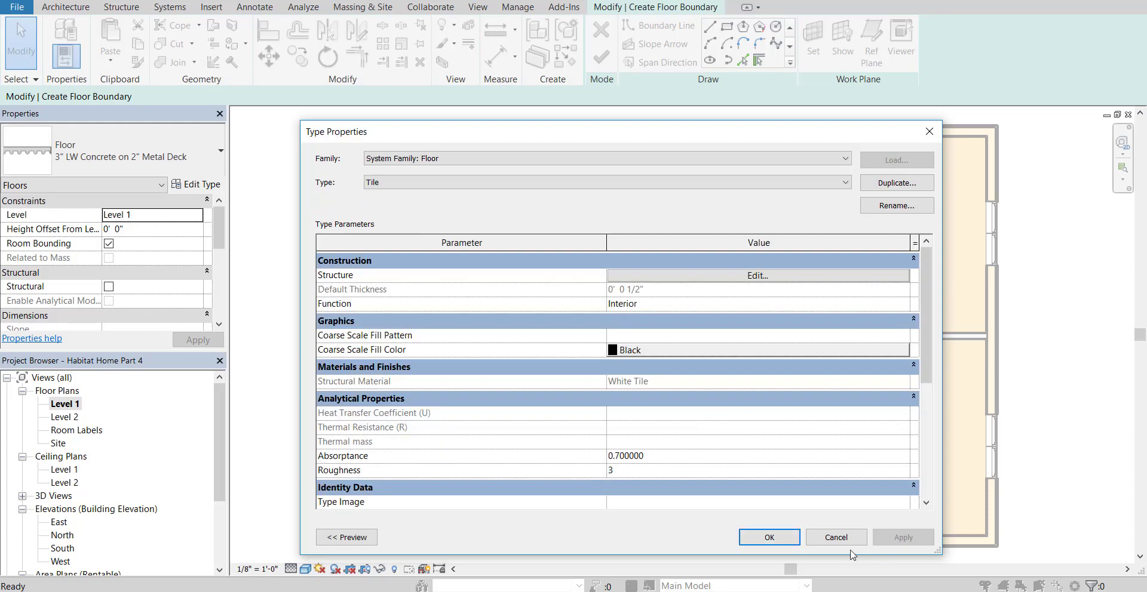
{"action": "left_click", "coordinate": [769, 538]}
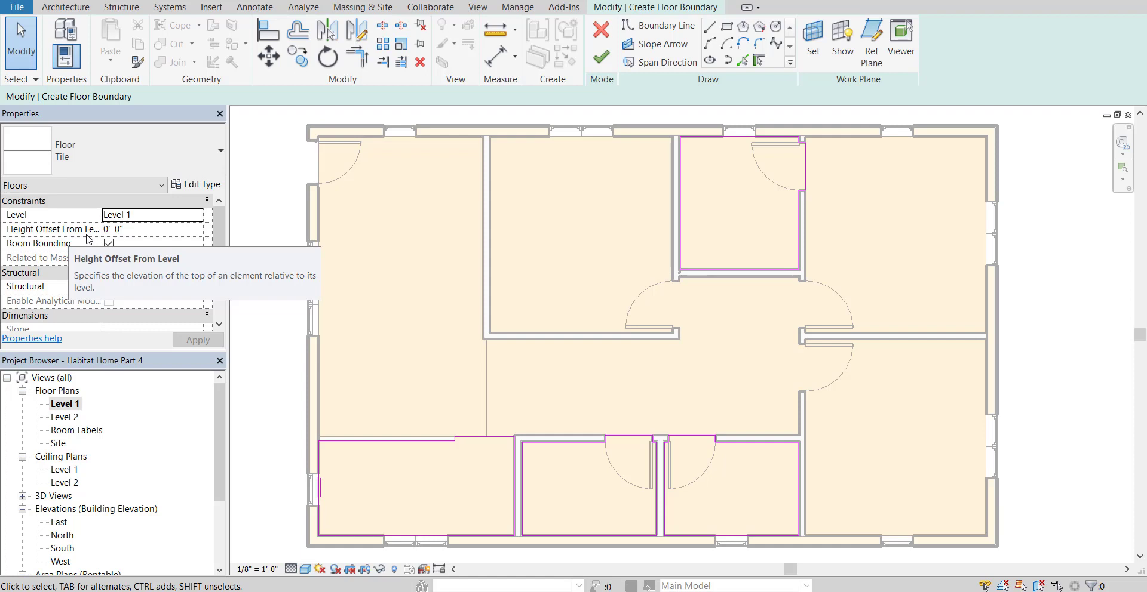
- Set the Tile floor's height offset from Level 1 to 7" and finish the floor boundary sketch
{"action": "left_click", "coordinate": [120, 229]}
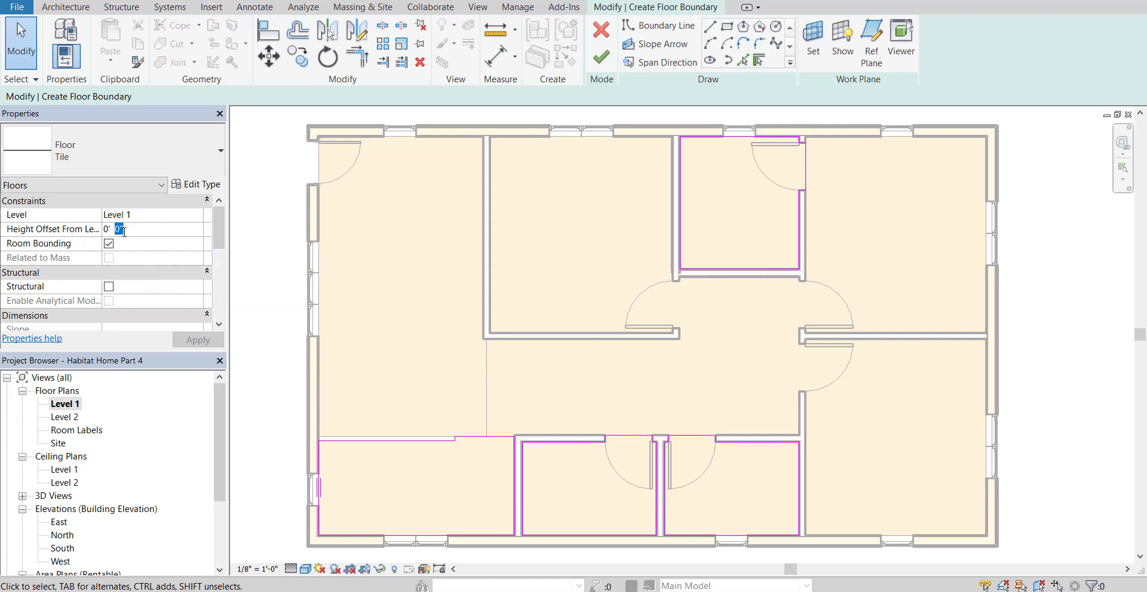
{"action": "type", "text": "7"}
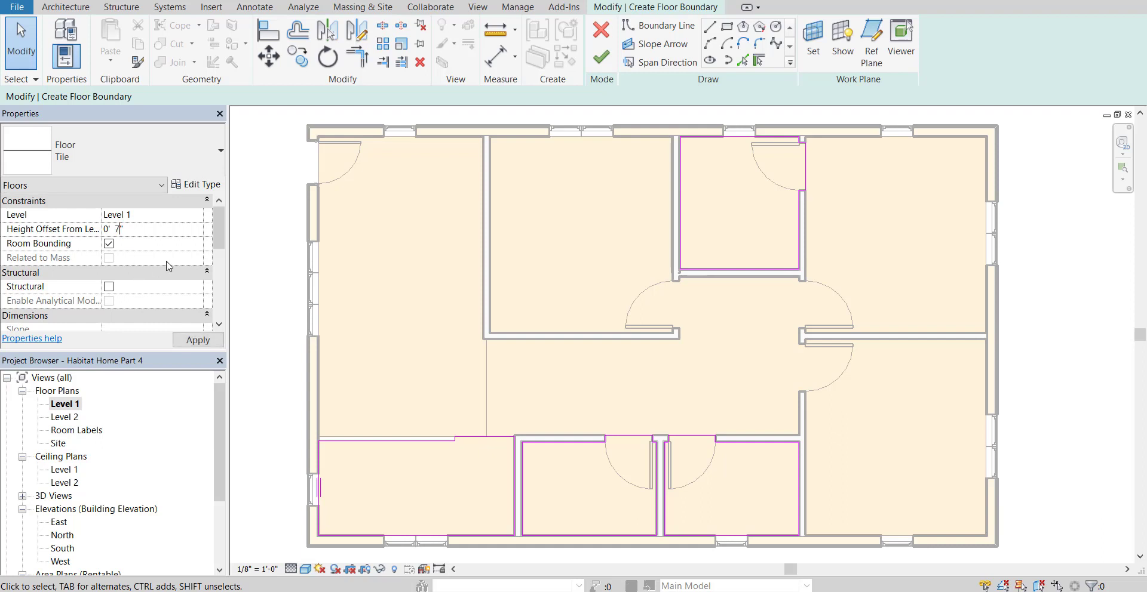
{"action": "left_click", "coordinate": [161, 246]}
{"action": "left_click", "coordinate": [197, 341]}
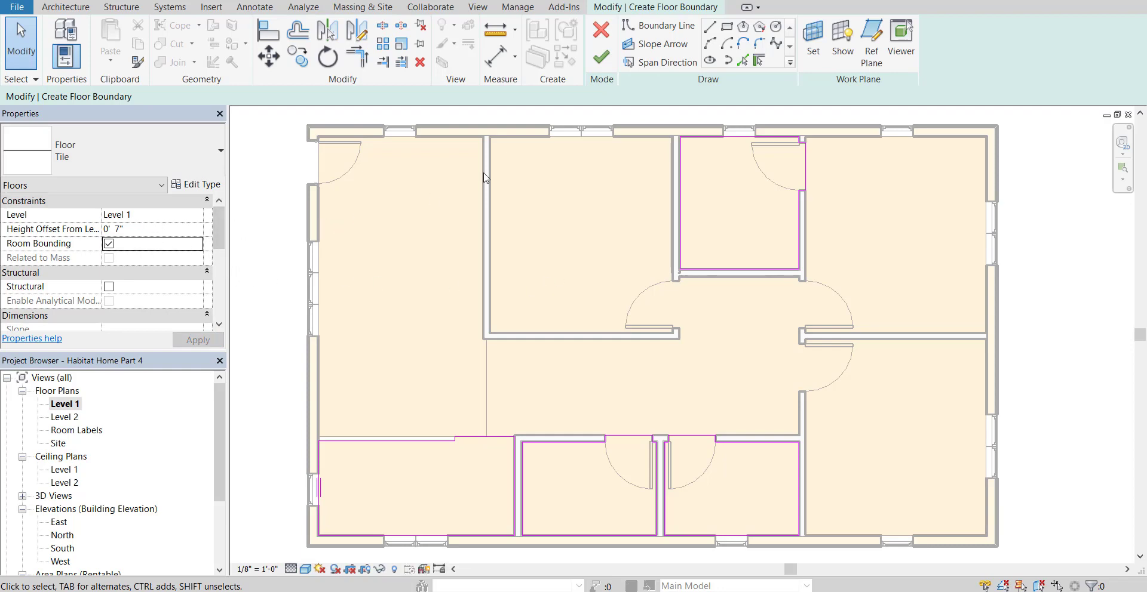
{"action": "left_click", "coordinate": [601, 57]}
{"action": "left_click", "coordinate": [1073, 320]}
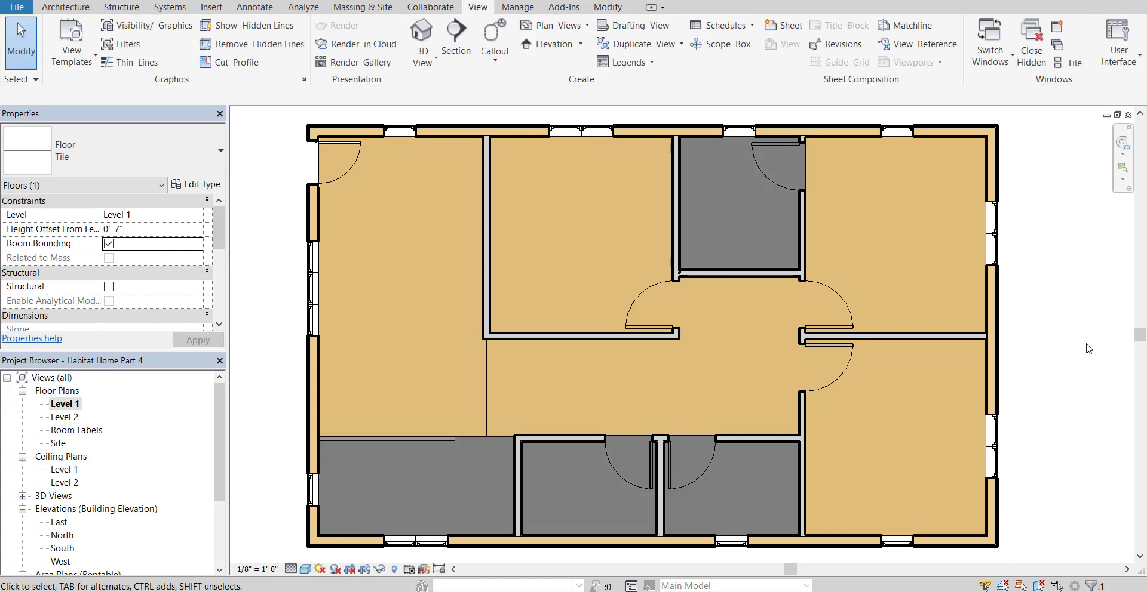
- Switch the Level 1 floor plan's visual style to Realistic
{"action": "mouse_move", "coordinate": [1006, 482]}
{"action": "middle_mouse_down"}
{"action": "mouse_move", "coordinate": [1002, 447]}
{"action": "mouse_move", "coordinate": [997, 478]}
{"action": "middle_mouse_up"}
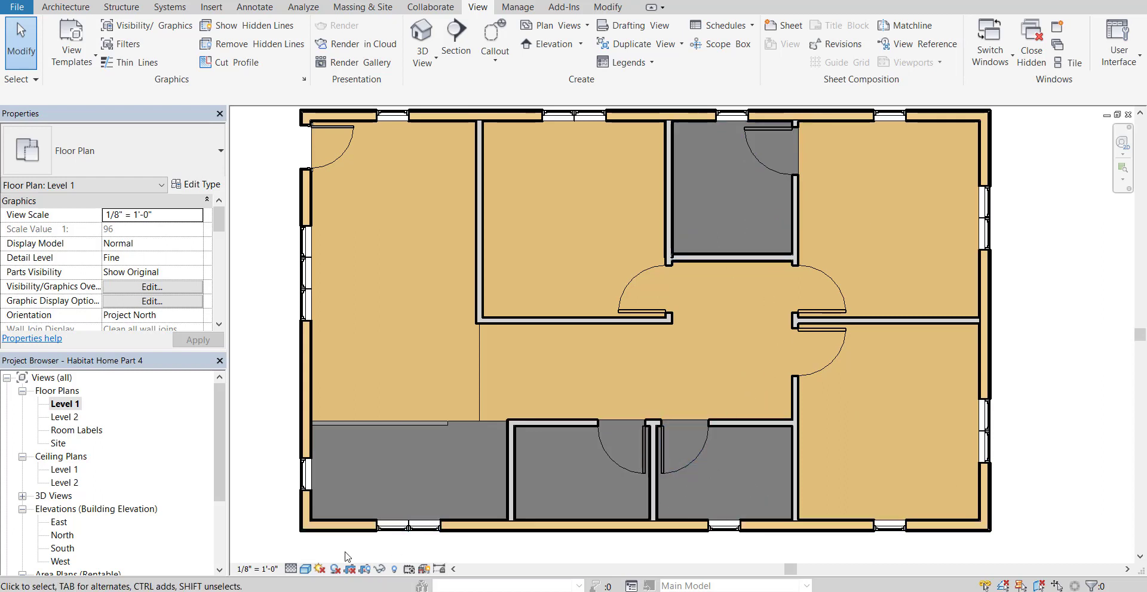
{"action": "left_click", "coordinate": [306, 569]}
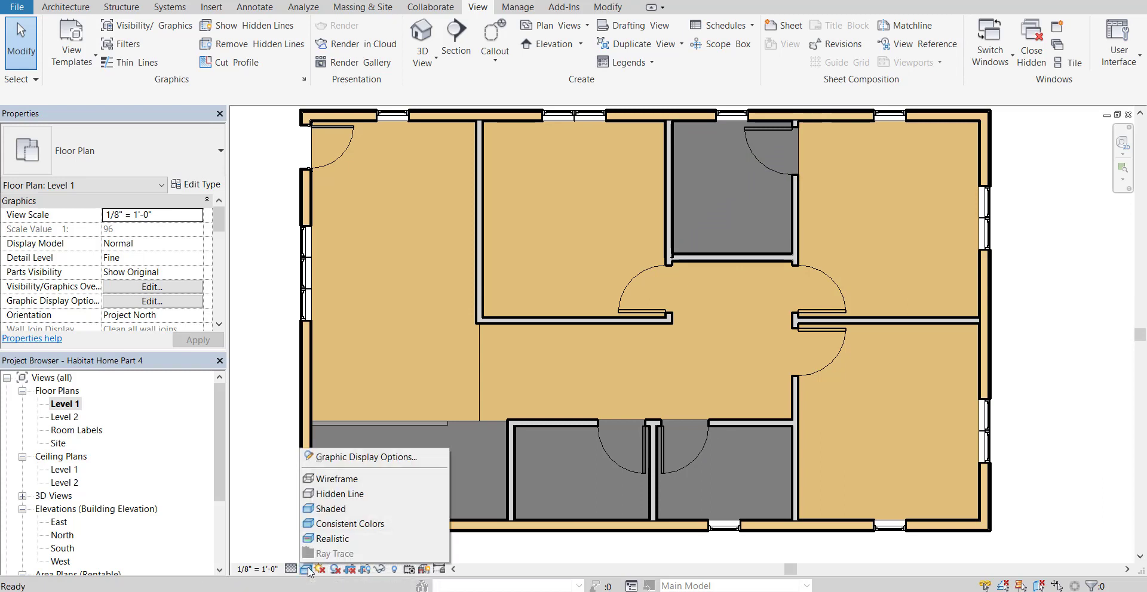
{"action": "left_click", "coordinate": [333, 539]}
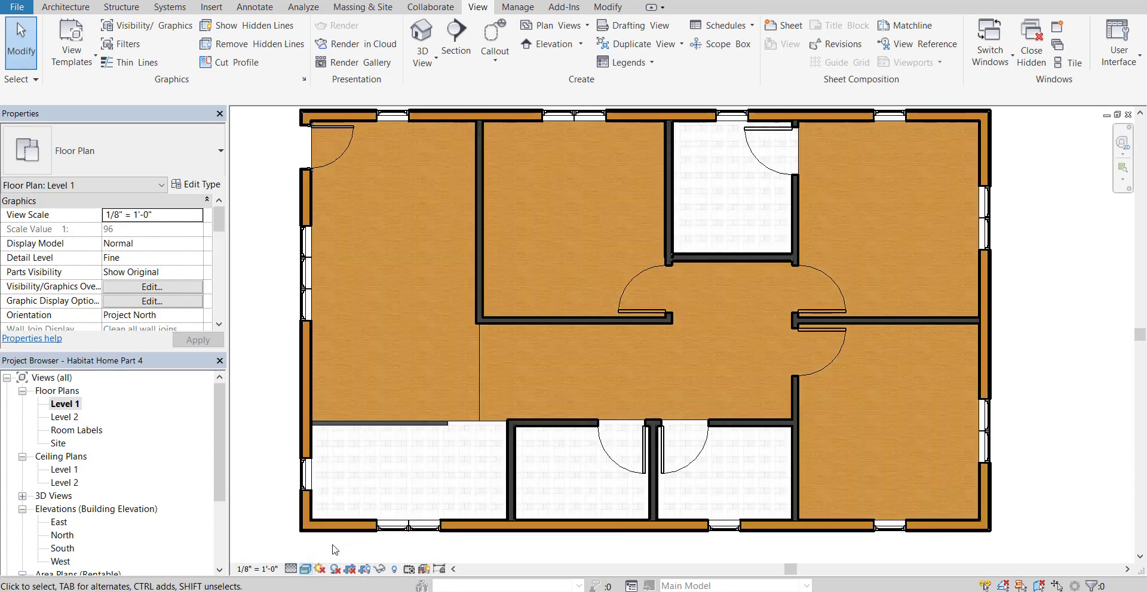
- Examine the tile pattern and its edges against the joist floor in the small upper room and the hallway
{"action": "scroll", "coordinate": [707, 371], "scroll_direction": "up", "scroll_amount": 10}
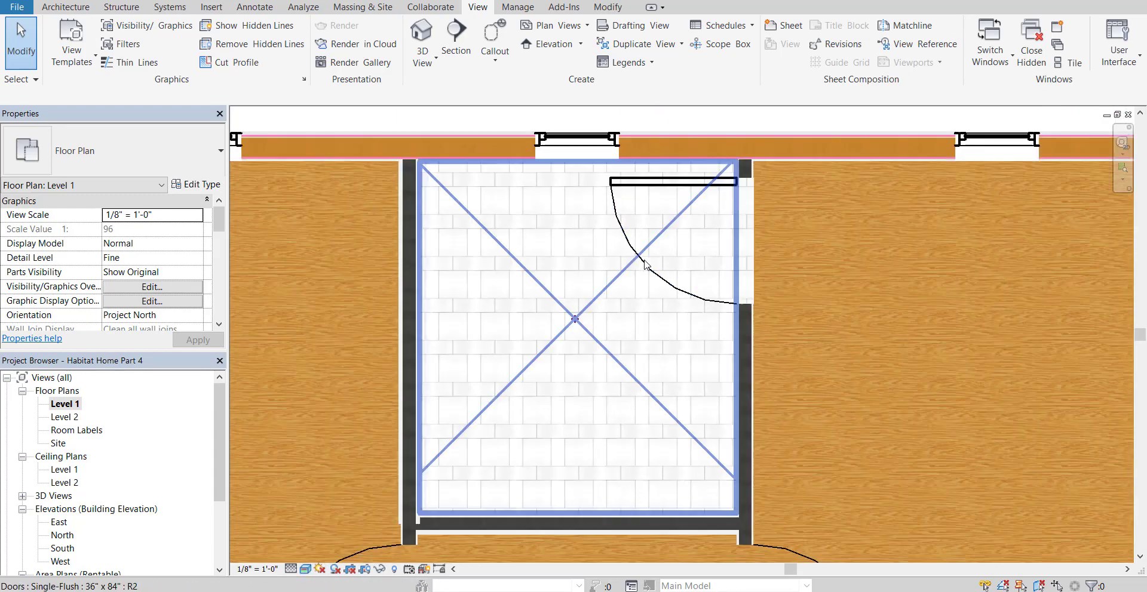
{"action": "scroll", "coordinate": [689, 329], "scroll_direction": "up", "scroll_amount": 6}
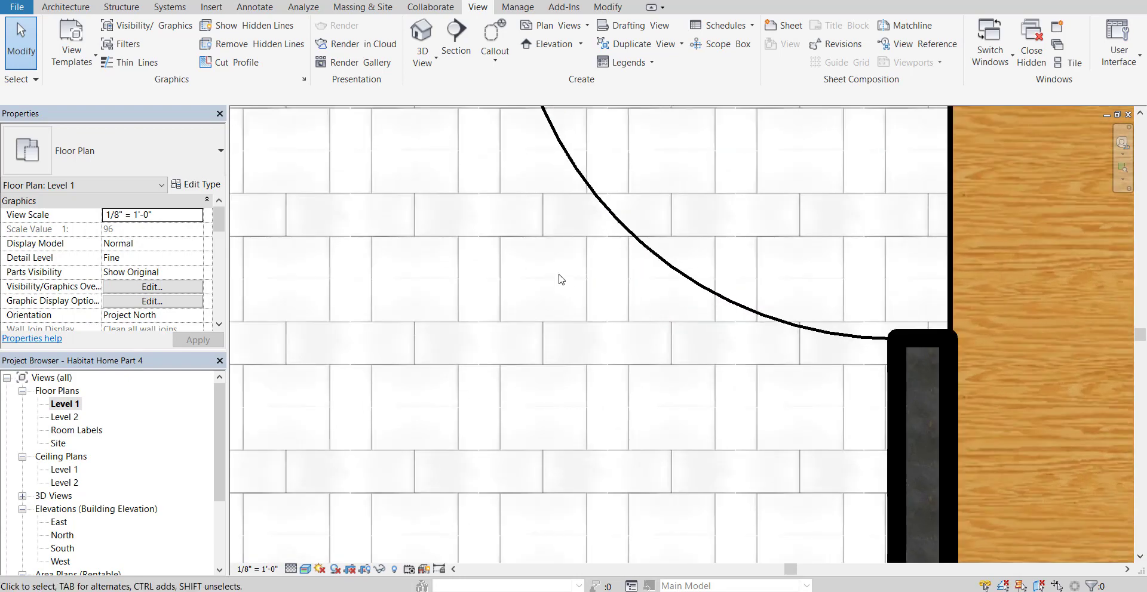
{"action": "scroll", "coordinate": [609, 384], "scroll_direction": "down", "scroll_amount": 10}
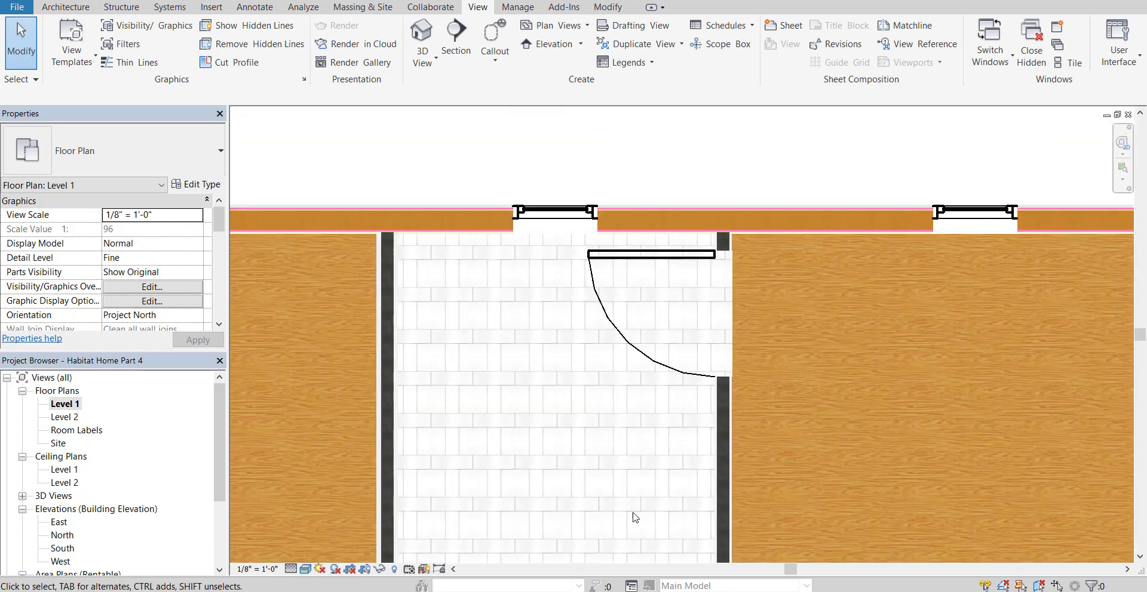
{"action": "middle_click_drag", "start_coordinate": [660, 463], "coordinate": [680, 365]}
{"action": "scroll", "coordinate": [681, 382], "scroll_direction": "up", "scroll_amount": 2}
{"action": "scroll", "coordinate": [678, 402], "scroll_direction": "down", "scroll_amount": 4}
{"action": "middle_click_drag", "start_coordinate": [679, 402], "coordinate": [691, 353]}
{"action": "scroll", "coordinate": [600, 172], "scroll_direction": "up", "scroll_amount": 3}
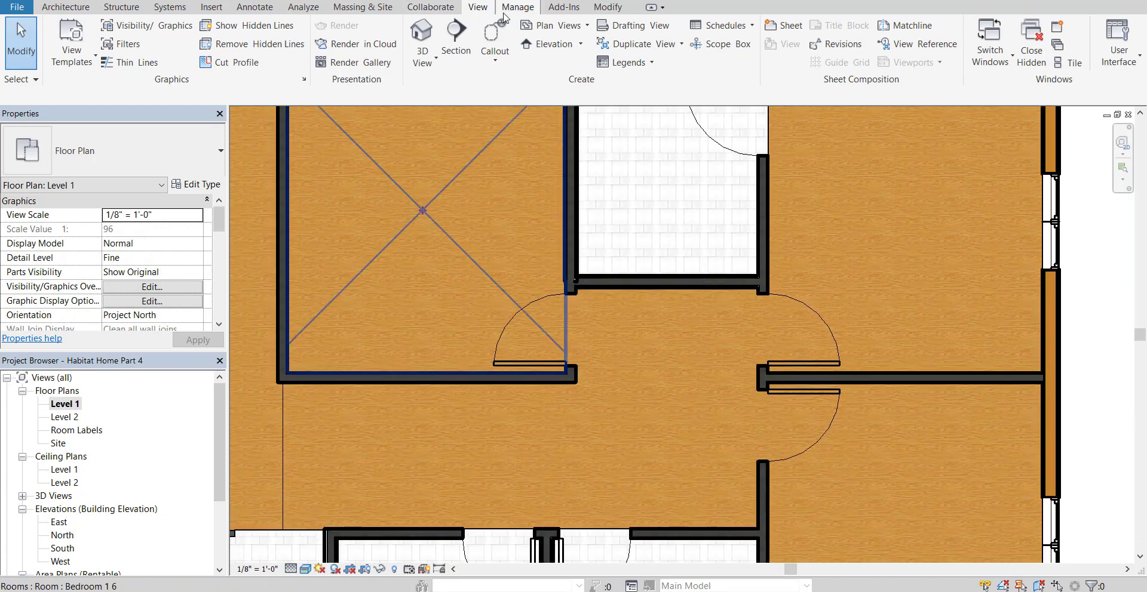
- Open the default 3D view and examine the house corner where the exterior walls meet the Floor Joist System floor
{"action": "left_click", "coordinate": [422, 30]}
{"action": "middle_click_drag", "start_coordinate": [741, 258], "coordinate": [489, 431], "text": "shift"}
{"action": "scroll", "coordinate": [609, 410], "scroll_direction": "up", "scroll_amount": 4}
{"action": "scroll", "coordinate": [659, 407], "scroll_direction": "down", "scroll_amount": 3}
{"action": "middle_click_drag", "start_coordinate": [659, 407], "coordinate": [619, 244], "text": "shift"}
{"action": "scroll", "coordinate": [653, 377], "scroll_direction": "up", "scroll_amount": 5}
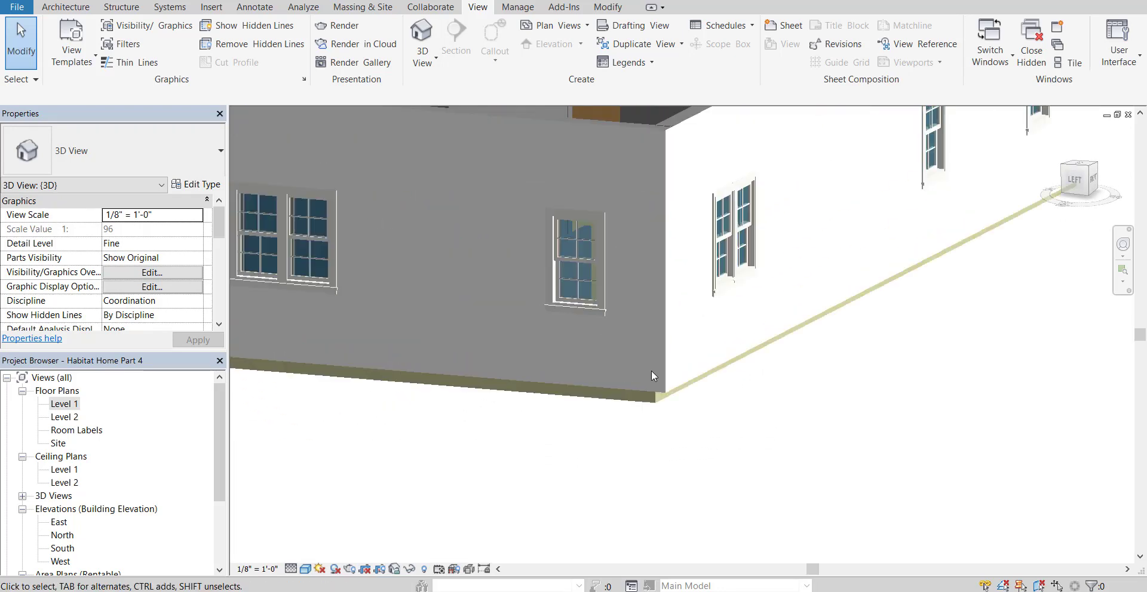
{"action": "scroll", "coordinate": [645, 382], "scroll_direction": "down", "scroll_amount": 5}
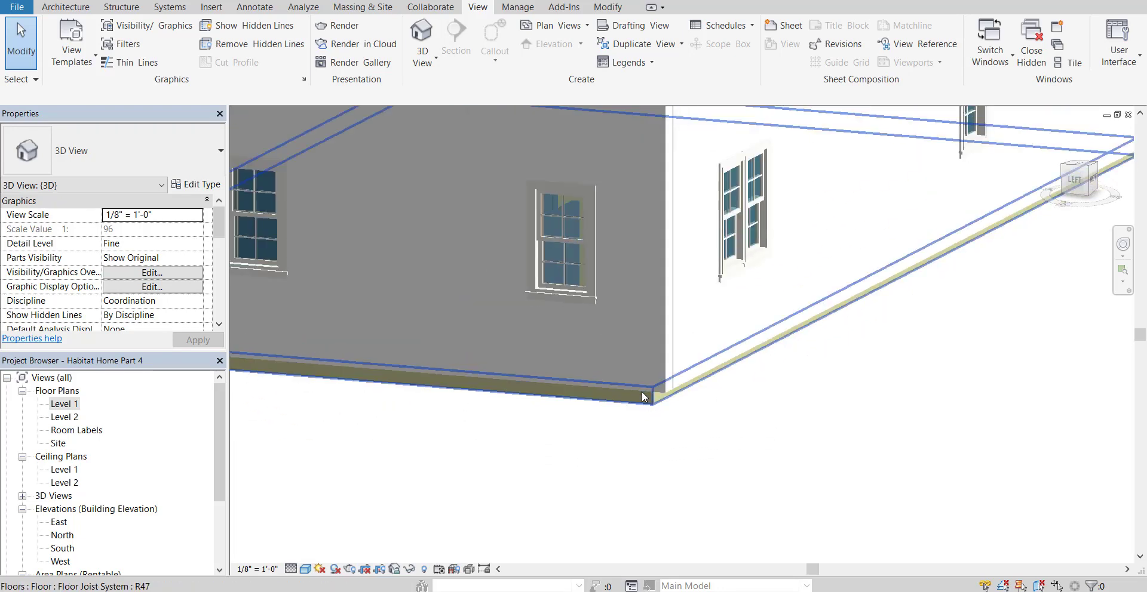
{"action": "middle_click_drag", "start_coordinate": [629, 273], "coordinate": [704, 328], "text": "shift"}
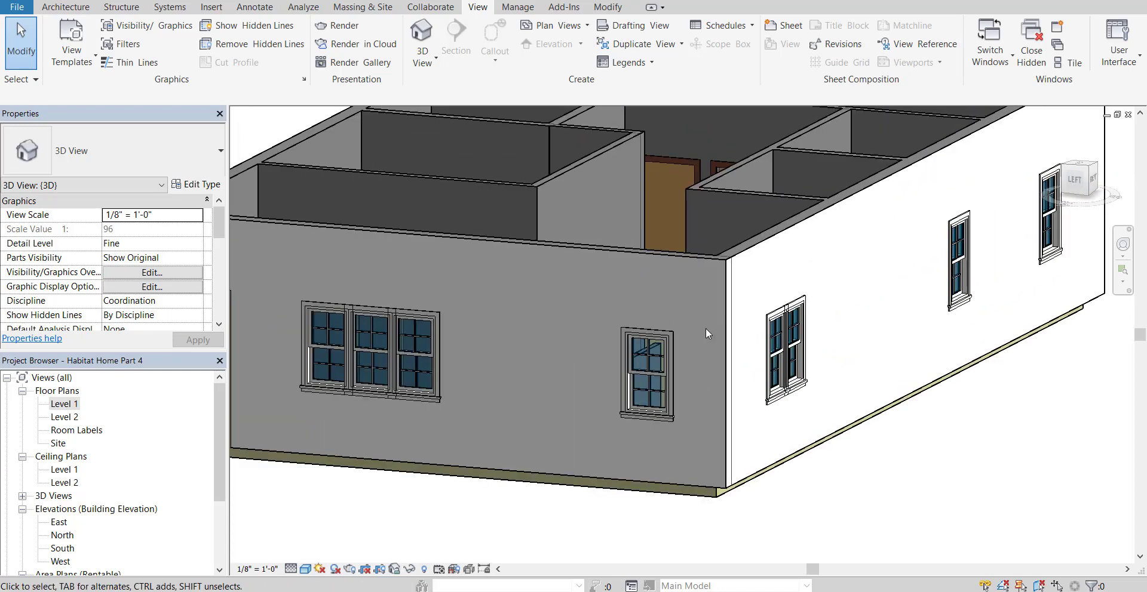
- Hide only the exterior end wall with the triple window and single window in the 3D view
{"action": "left_click", "coordinate": [699, 259]}
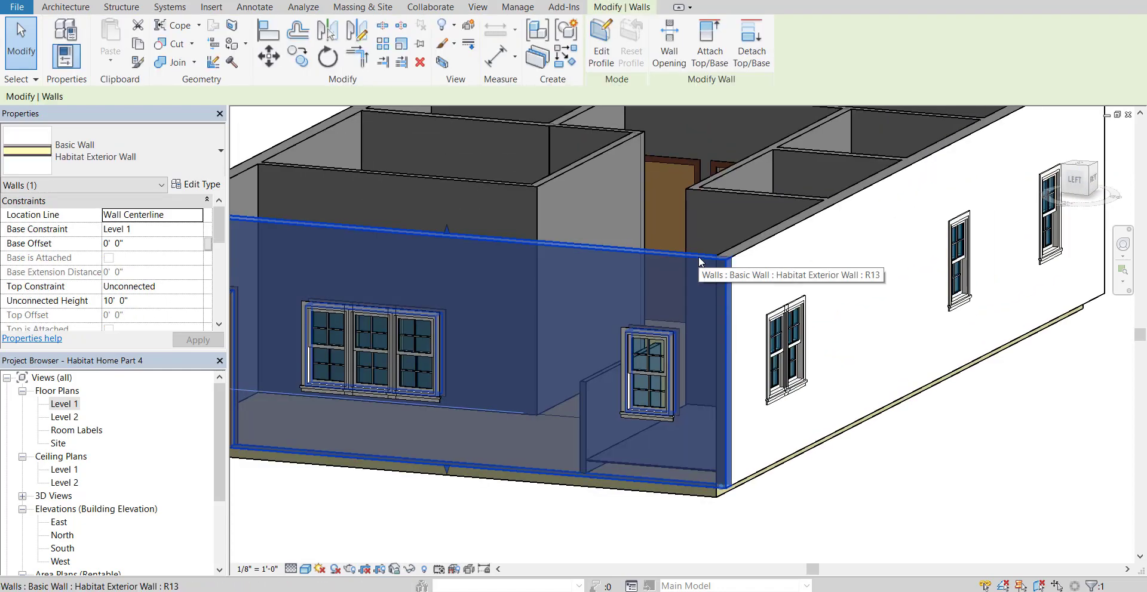
{"action": "right_click", "coordinate": [699, 260]}
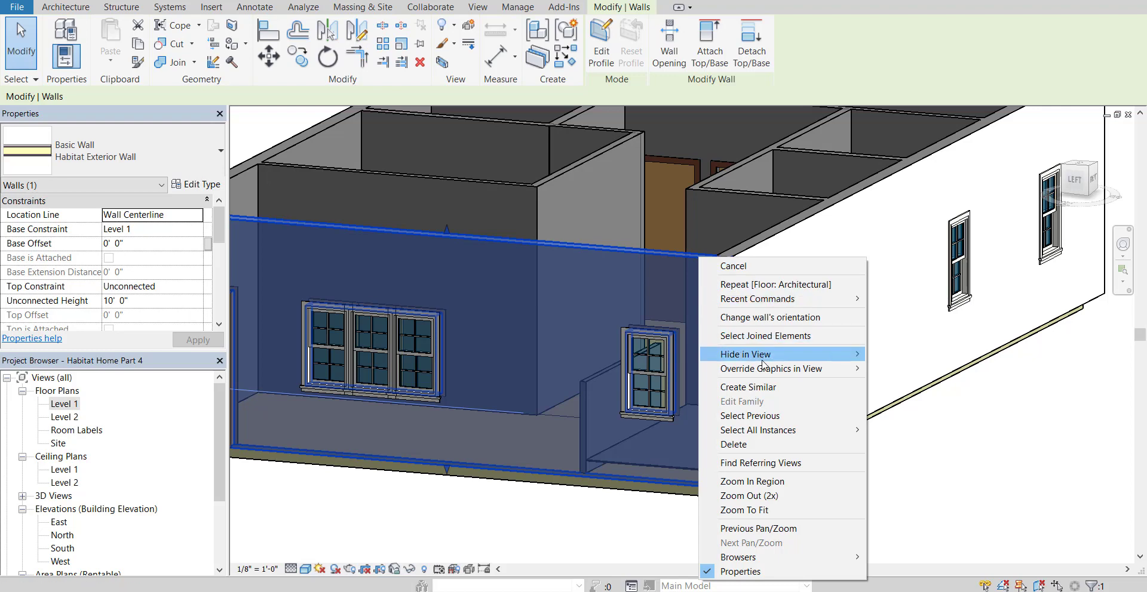
{"action": "mouse_move", "coordinate": [762, 360]}
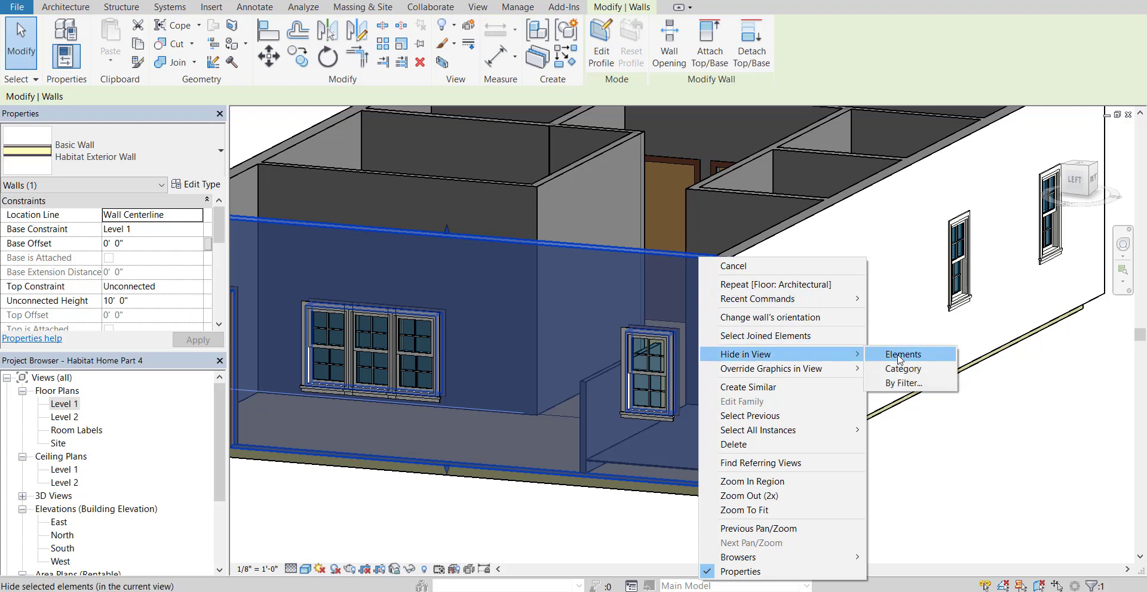
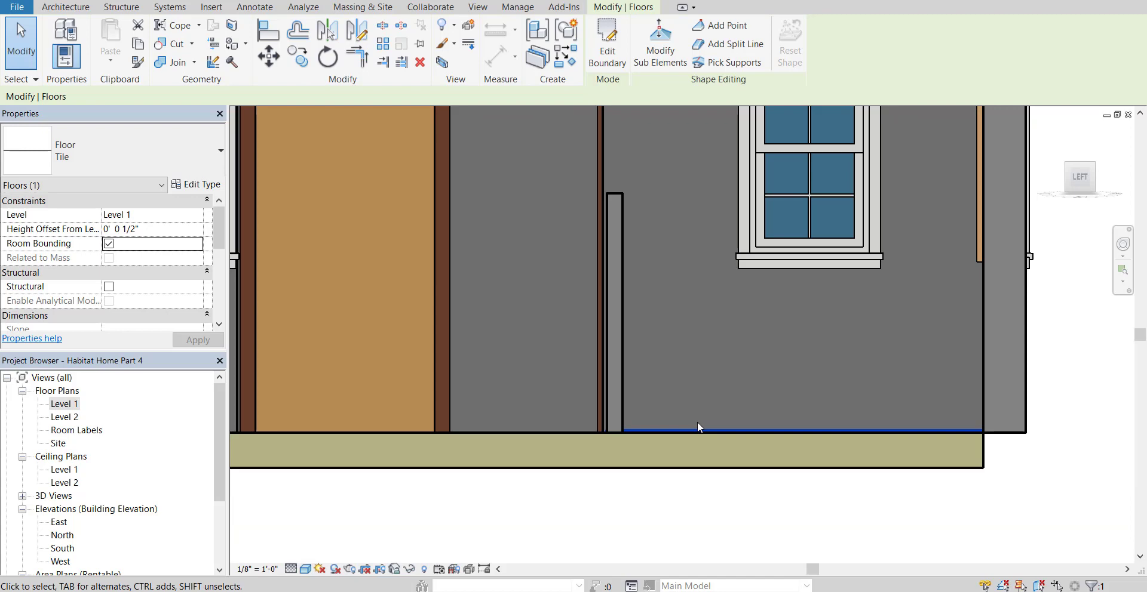
- Deselect the Tile floor and hide the entire Walls category in the 3D view
{"action": "middle_click_drag", "start_coordinate": [676, 452], "coordinate": [776, 465], "text": "shift"}
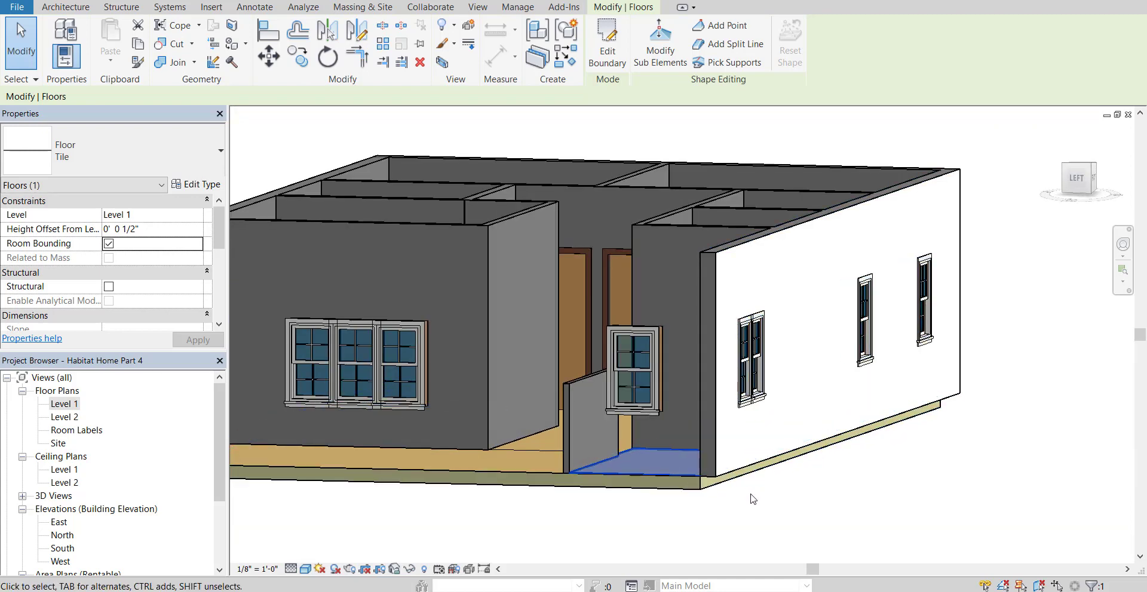
{"action": "middle_click_drag", "start_coordinate": [817, 503], "coordinate": [786, 361], "text": "shift"}
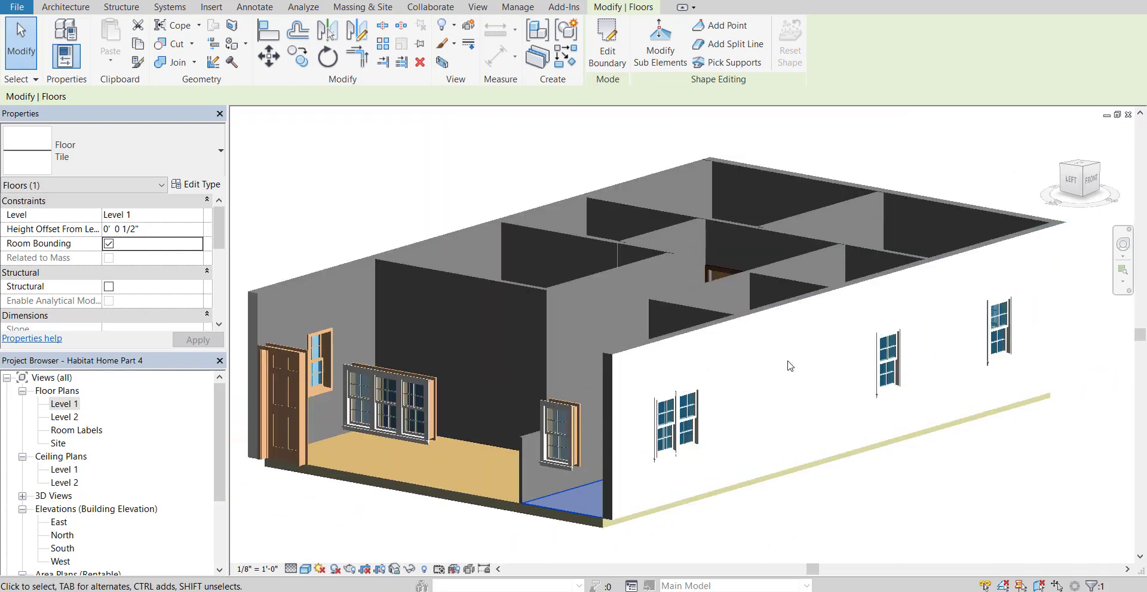
{"action": "scroll", "coordinate": [568, 362], "scroll_direction": "up", "scroll_amount": 5}
{"action": "key", "text": "Escape"}
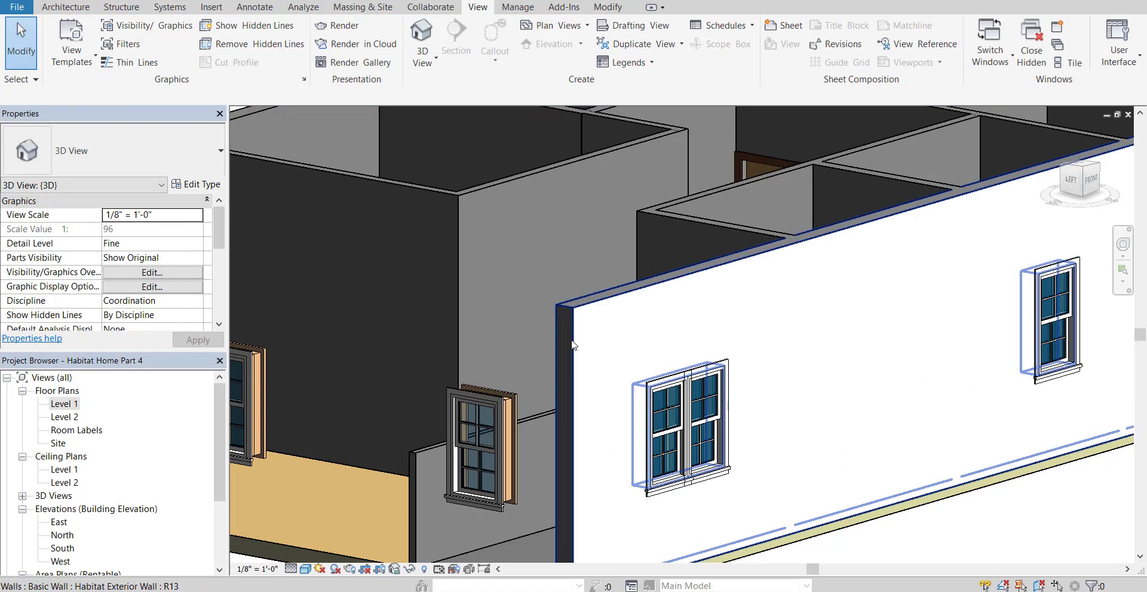
{"action": "left_click", "coordinate": [571, 339]}
{"action": "right_click", "coordinate": [571, 339]}
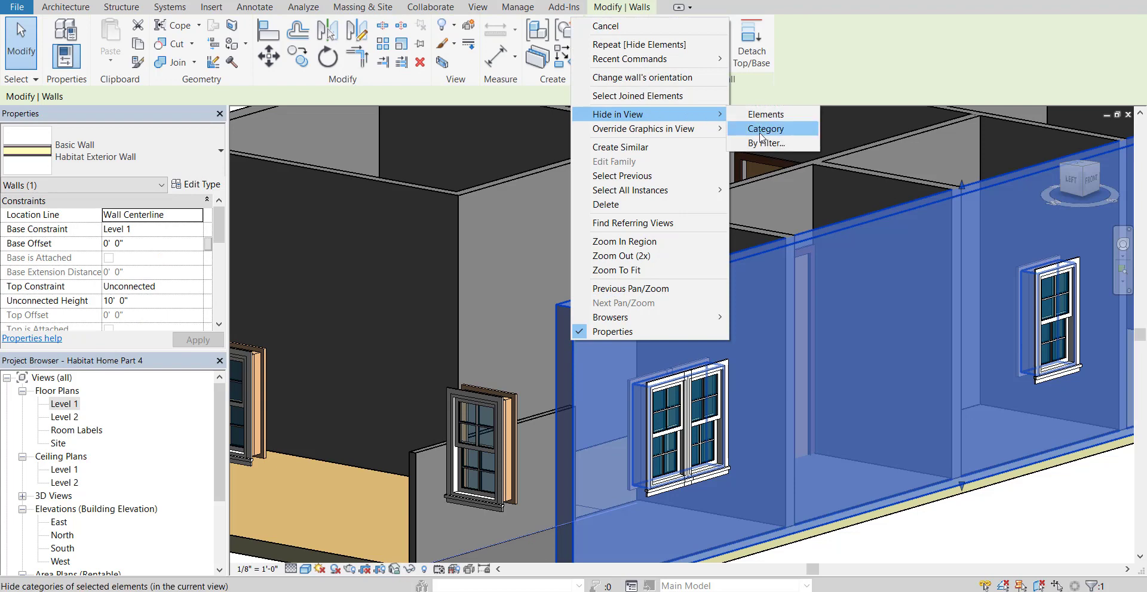
{"action": "left_click", "coordinate": [761, 136]}
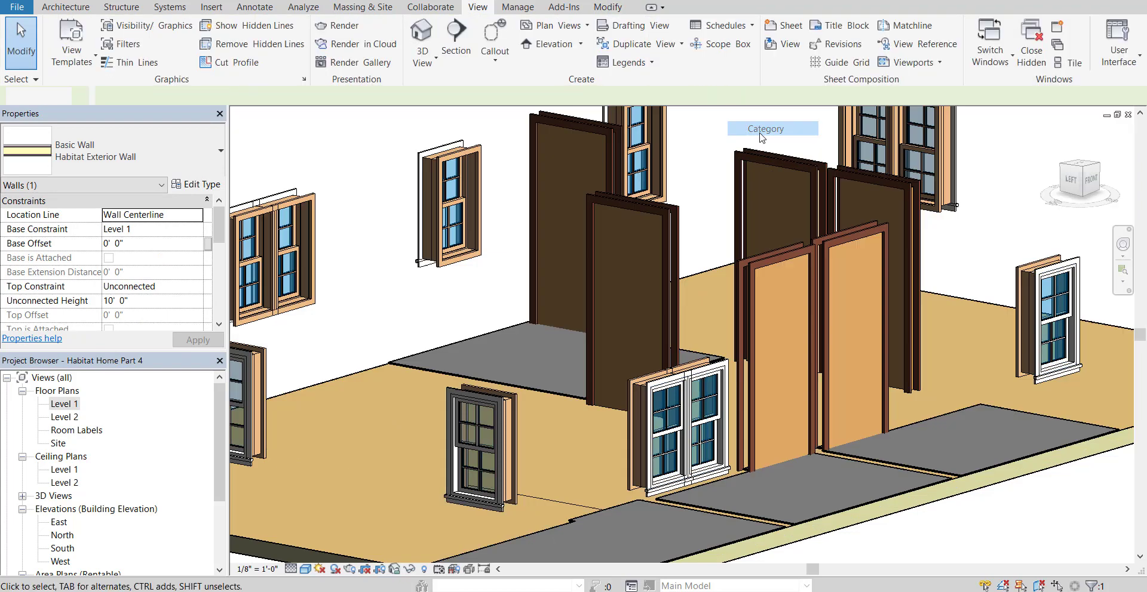
- Examine how the Tile floors sit on the Floor Joist System floor, from eye level and from above
{"action": "scroll", "coordinate": [750, 382], "scroll_direction": "down", "scroll_amount": 5}
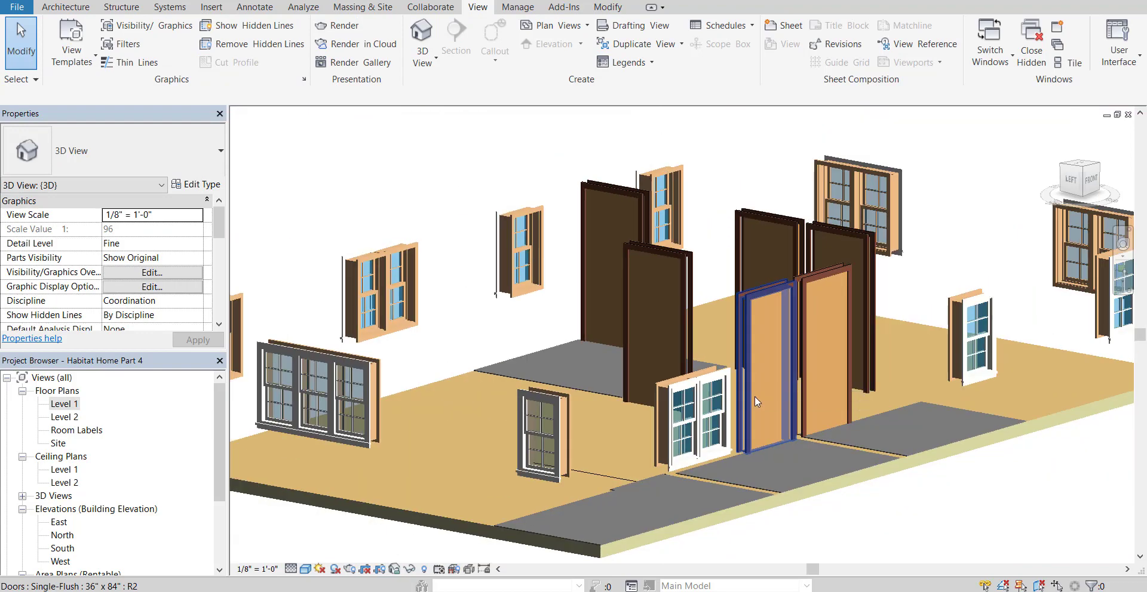
{"action": "middle_click_drag", "start_coordinate": [755, 396], "coordinate": [764, 439], "text": "shift"}
{"action": "scroll", "coordinate": [764, 438], "scroll_direction": "up", "scroll_amount": 6}
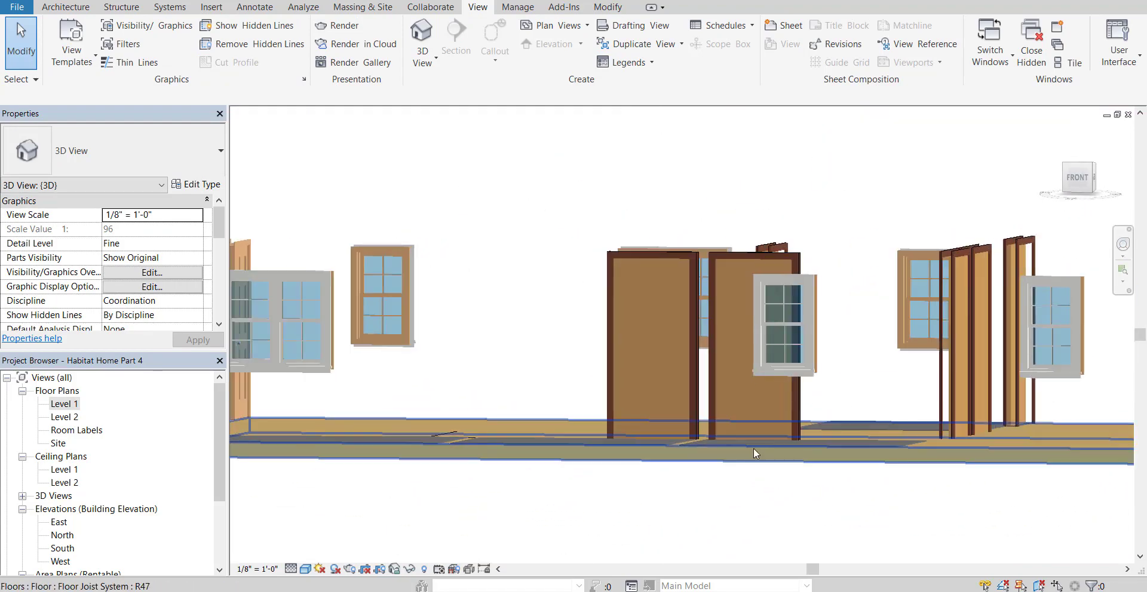
{"action": "middle_click_drag", "start_coordinate": [418, 476], "coordinate": [837, 392], "text": "shift"}
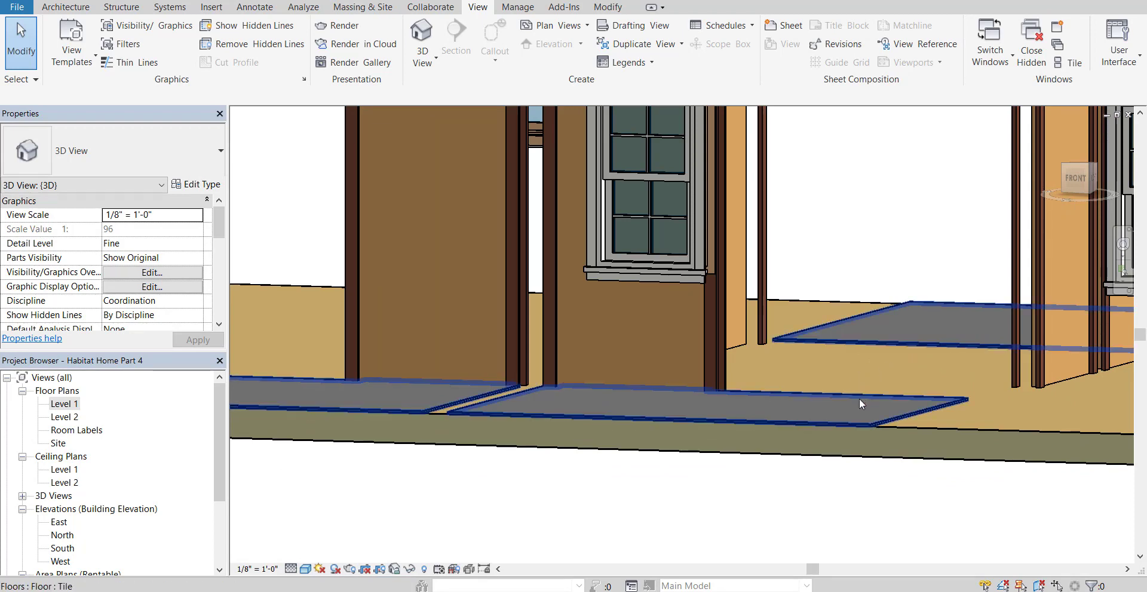
{"action": "middle_click_drag", "start_coordinate": [624, 435], "coordinate": [686, 477], "text": "shift"}
{"action": "scroll", "coordinate": [707, 469], "scroll_direction": "down", "scroll_amount": 2}
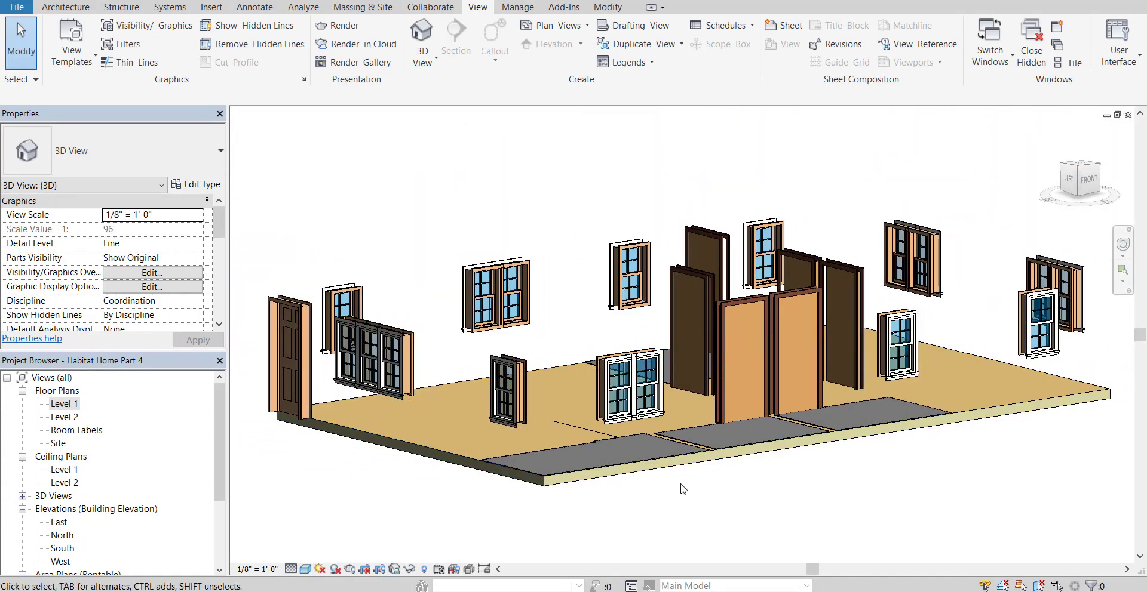
- Reveal the hidden elements, unhide the Walls category across the whole house, and leave the reveal mode
{"action": "left_click", "coordinate": [424, 569]}
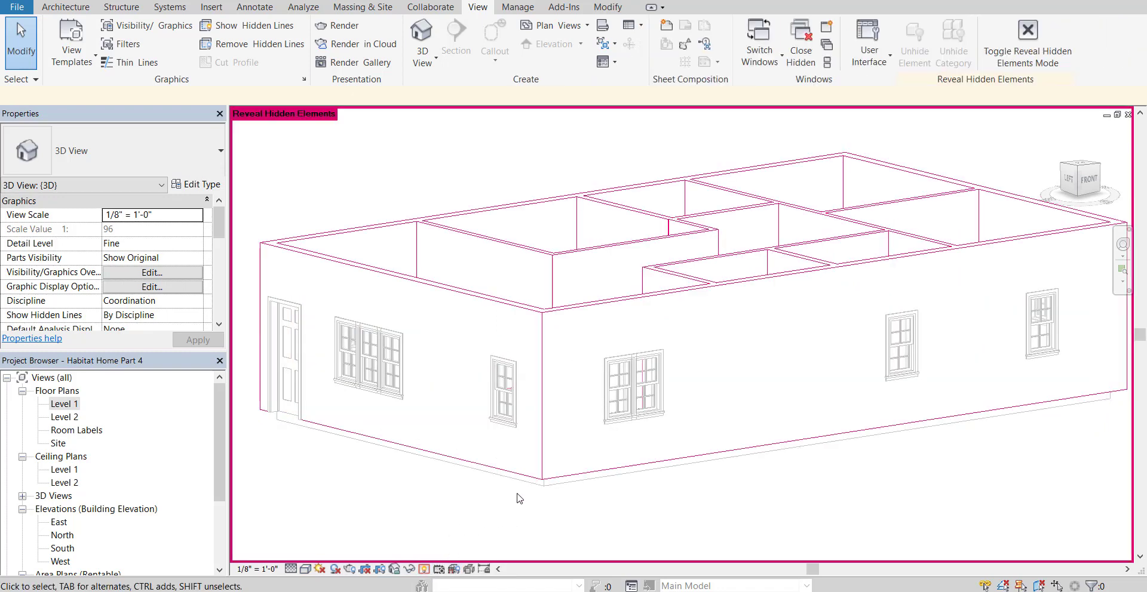
{"action": "scroll", "coordinate": [518, 499], "scroll_direction": "down", "scroll_amount": 3}
{"action": "middle_click_drag", "start_coordinate": [519, 501], "coordinate": [541, 498]}
{"action": "left_click_drag", "start_coordinate": [281, 166], "coordinate": [1071, 525]}
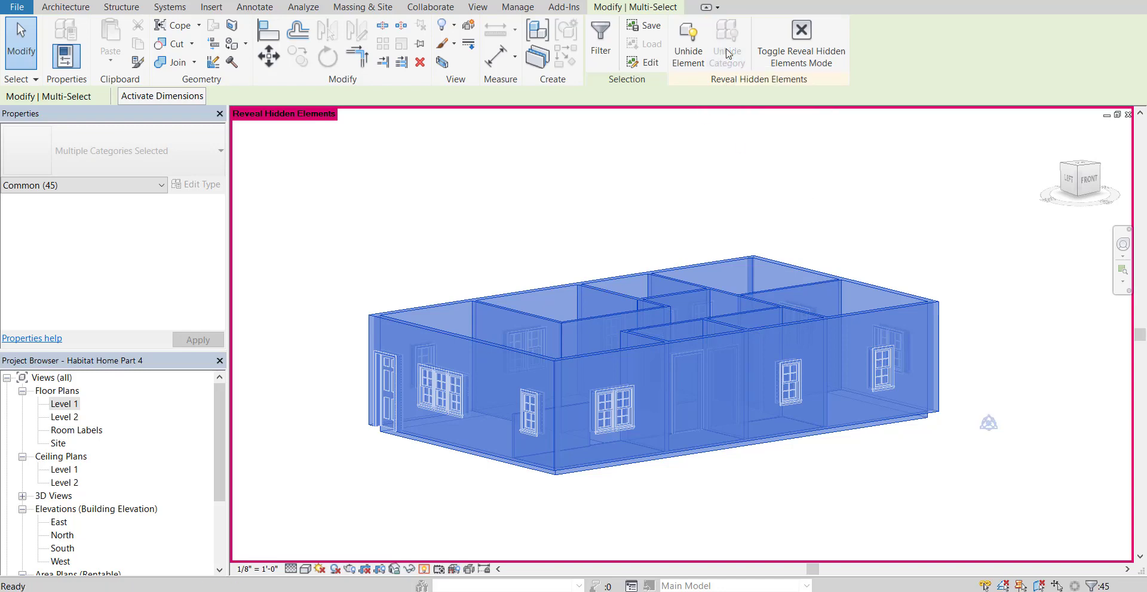
{"action": "left_click", "coordinate": [801, 33]}
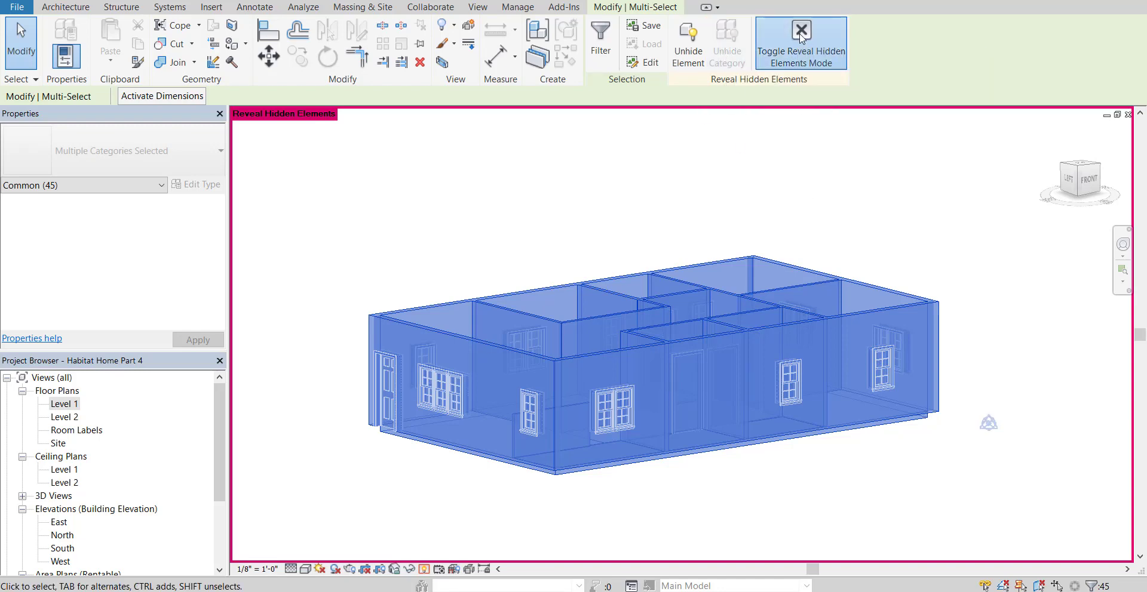
{"action": "left_click", "coordinate": [845, 180]}
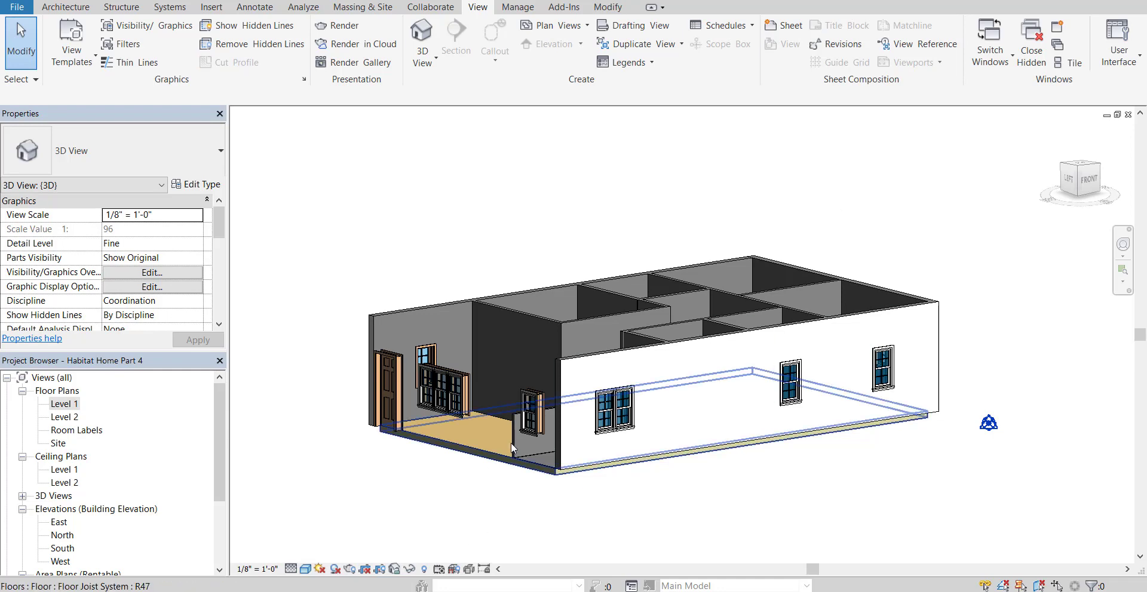
- Reveal and unhide the individually hidden exterior wall containing the entry door and triple window, then leave the reveal mode
{"action": "middle_click_drag", "start_coordinate": [484, 514], "coordinate": [469, 537], "text": "shift"}
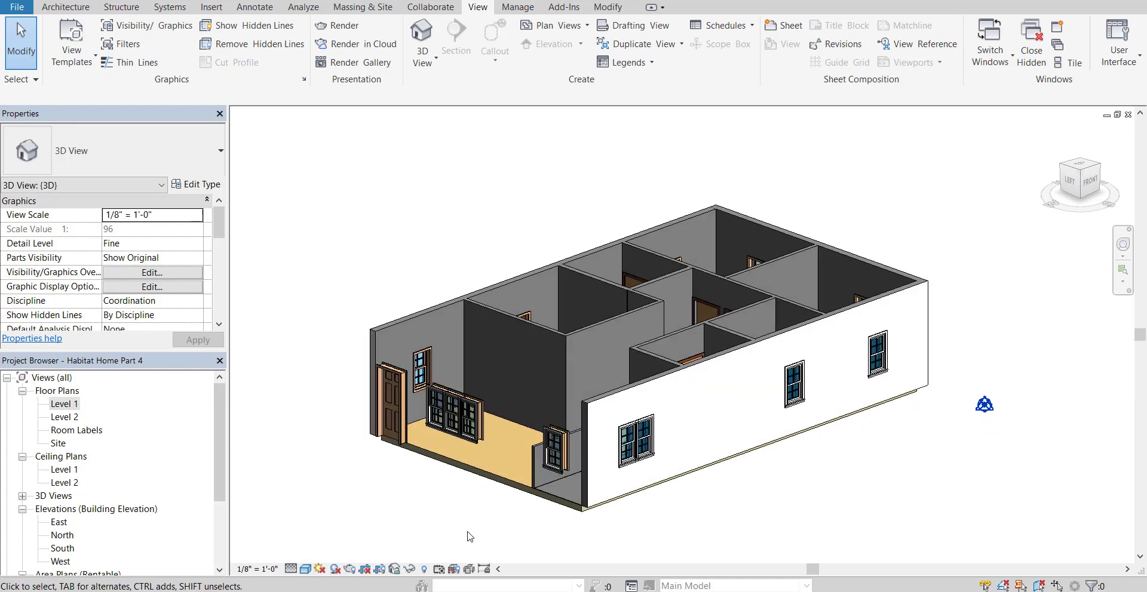
{"action": "left_click", "coordinate": [424, 569]}
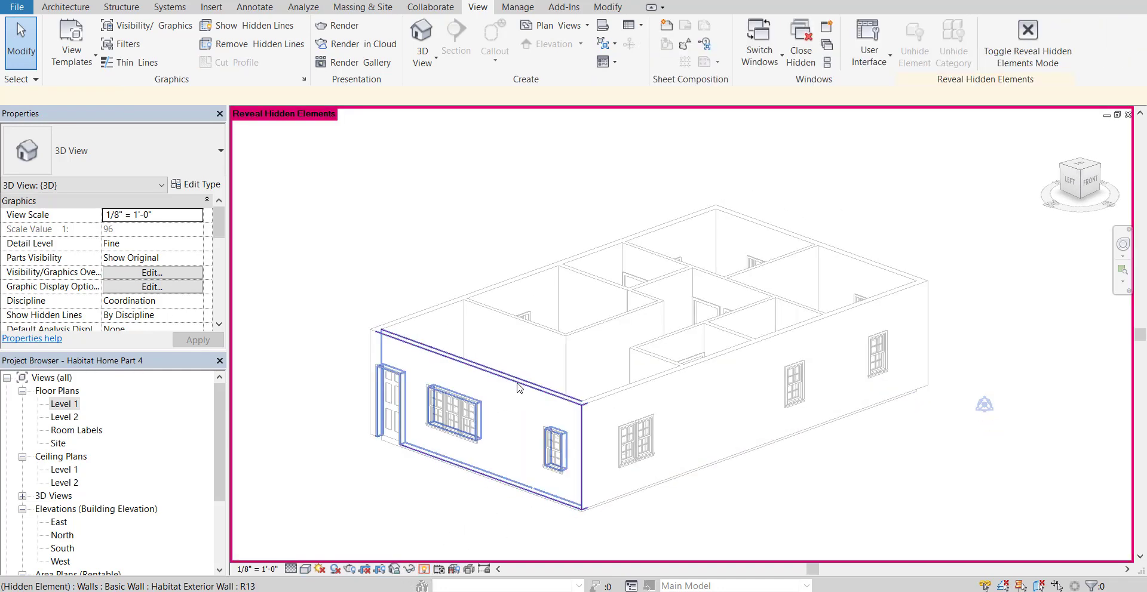
{"action": "left_click", "coordinate": [483, 414]}
{"action": "left_click", "coordinate": [795, 42]}
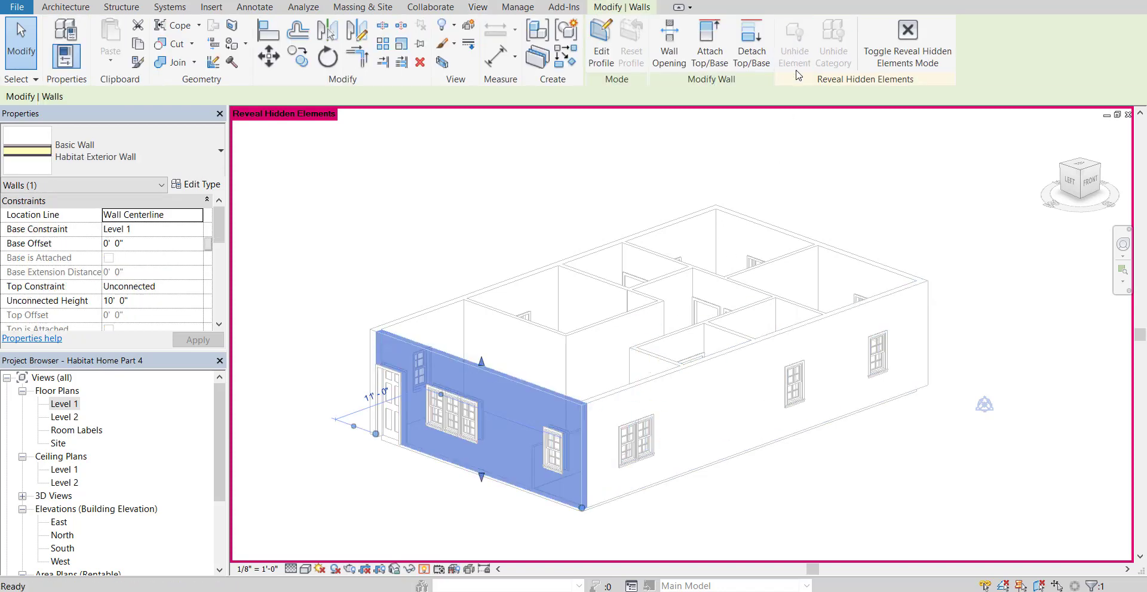
{"action": "left_click", "coordinate": [900, 40]}
- Set the 3D view's visual style to Realistic
{"action": "middle_click_drag", "start_coordinate": [858, 238], "coordinate": [605, 482], "text": "shift"}
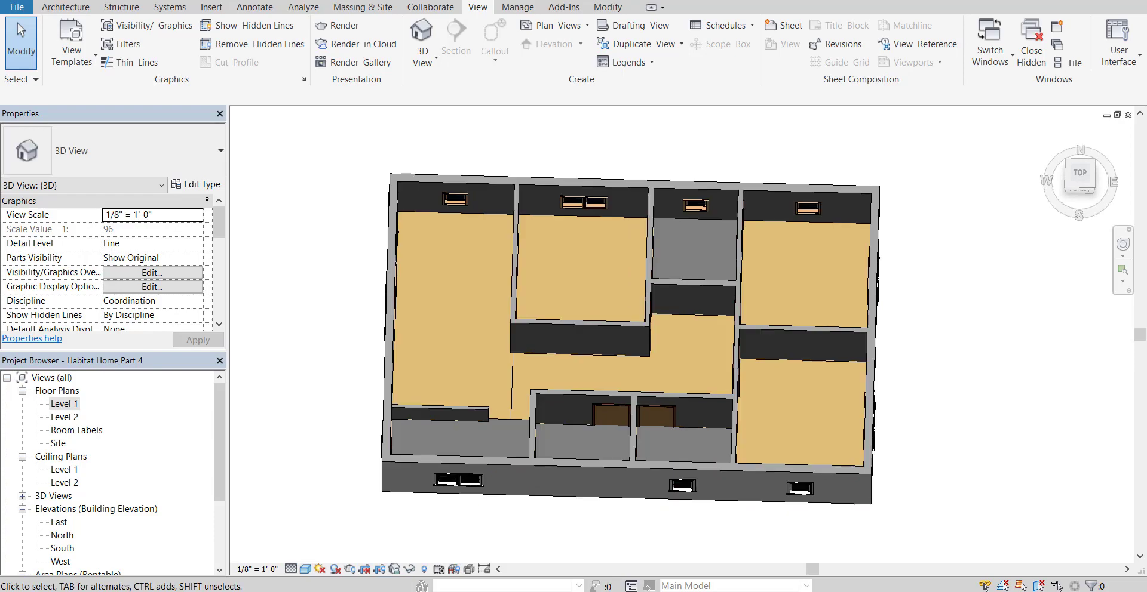
{"action": "left_click", "coordinate": [305, 569]}
{"action": "left_click", "coordinate": [332, 538]}
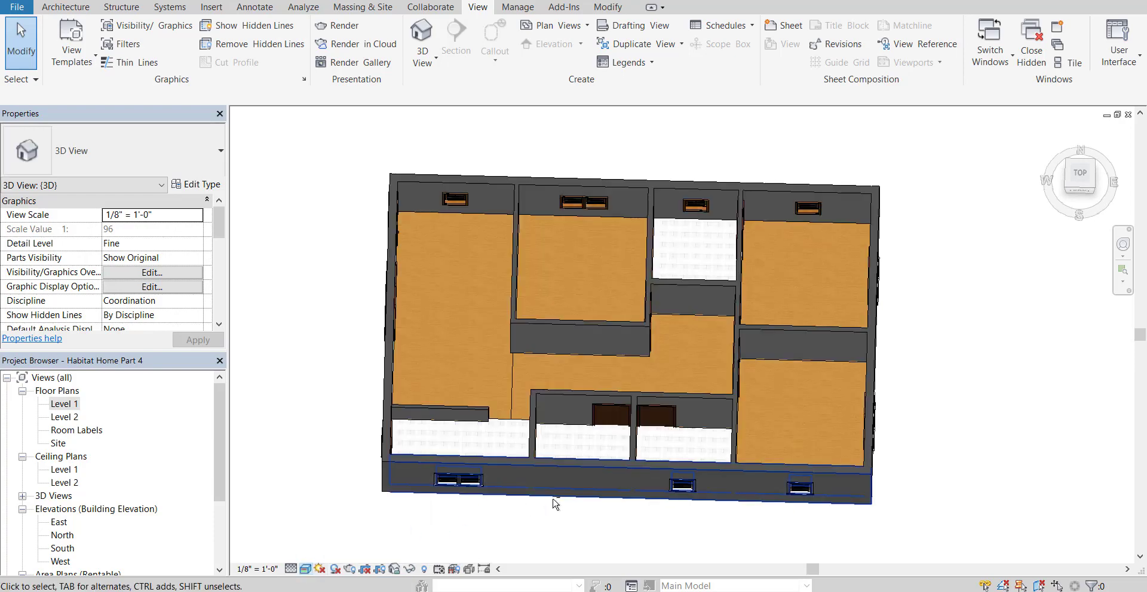
- Examine the white tile pattern and the wood flooring in the rooms and hallway from above in the 3D view
{"action": "middle_click_drag", "start_coordinate": [550, 499], "coordinate": [486, 434], "text": "shift"}
{"action": "scroll", "coordinate": [486, 433], "scroll_direction": "up", "scroll_amount": 10}
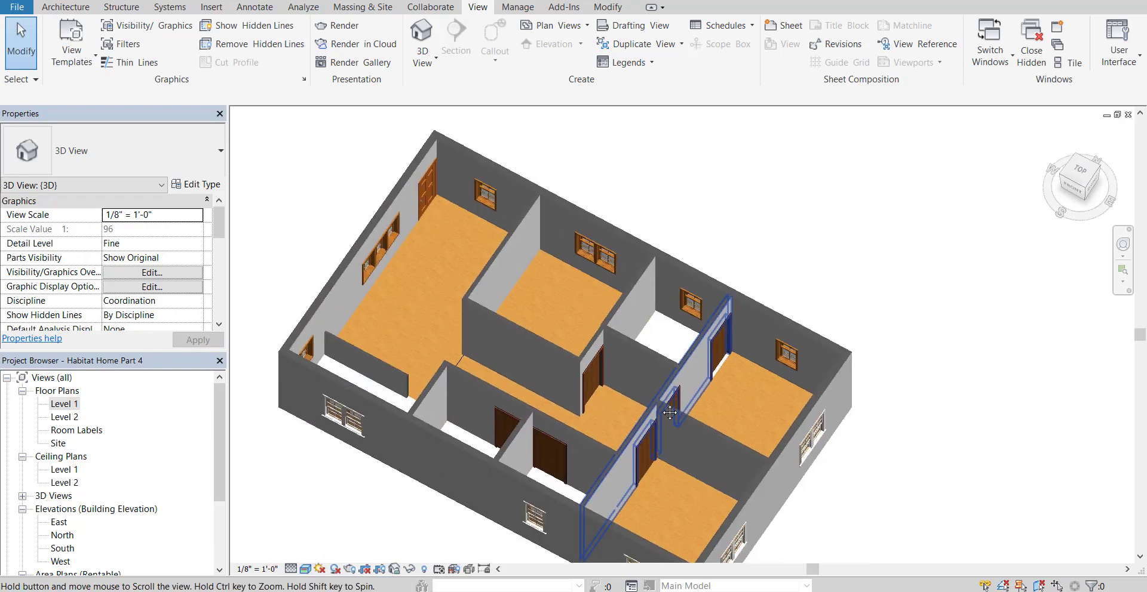
{"action": "scroll", "coordinate": [651, 366], "scroll_direction": "down", "scroll_amount": 6}
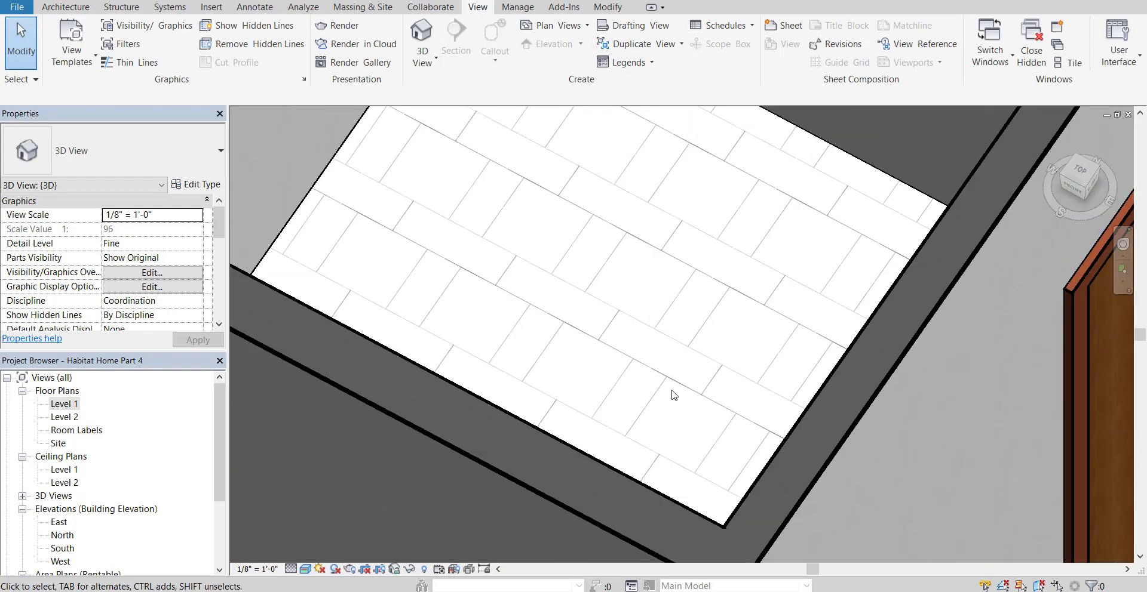
{"action": "scroll", "coordinate": [739, 380], "scroll_direction": "down", "scroll_amount": 3}
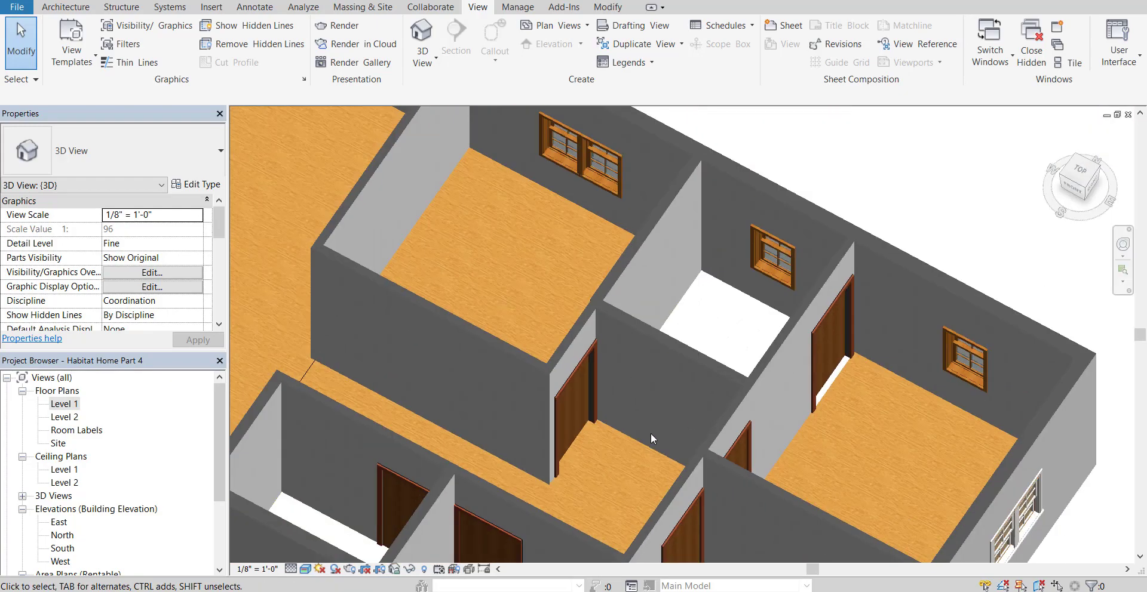
{"action": "scroll", "coordinate": [651, 432], "scroll_direction": "up", "scroll_amount": 3}
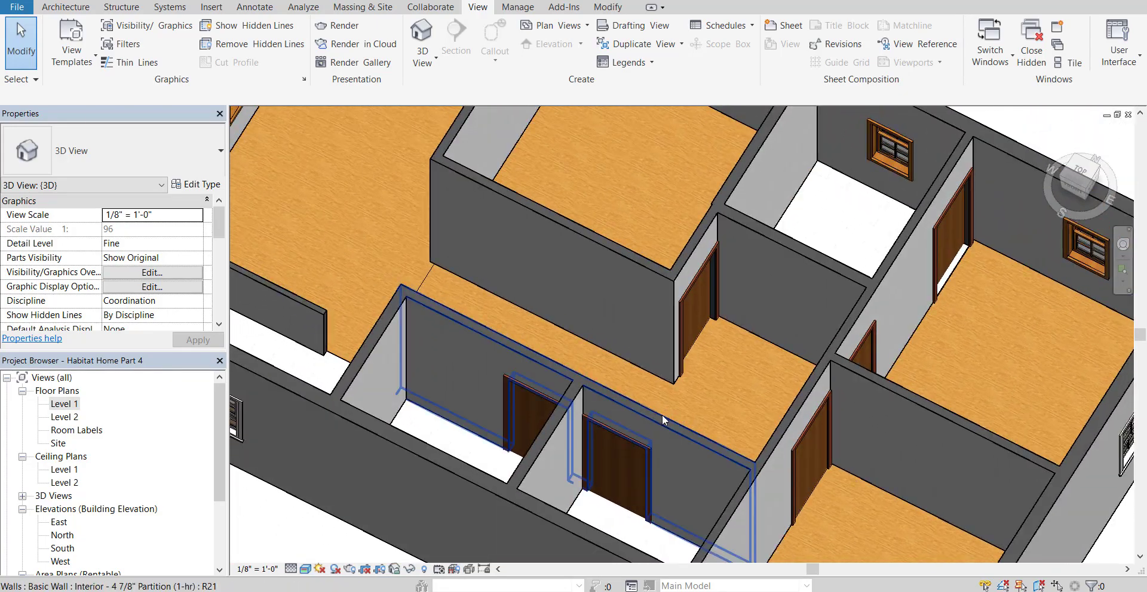